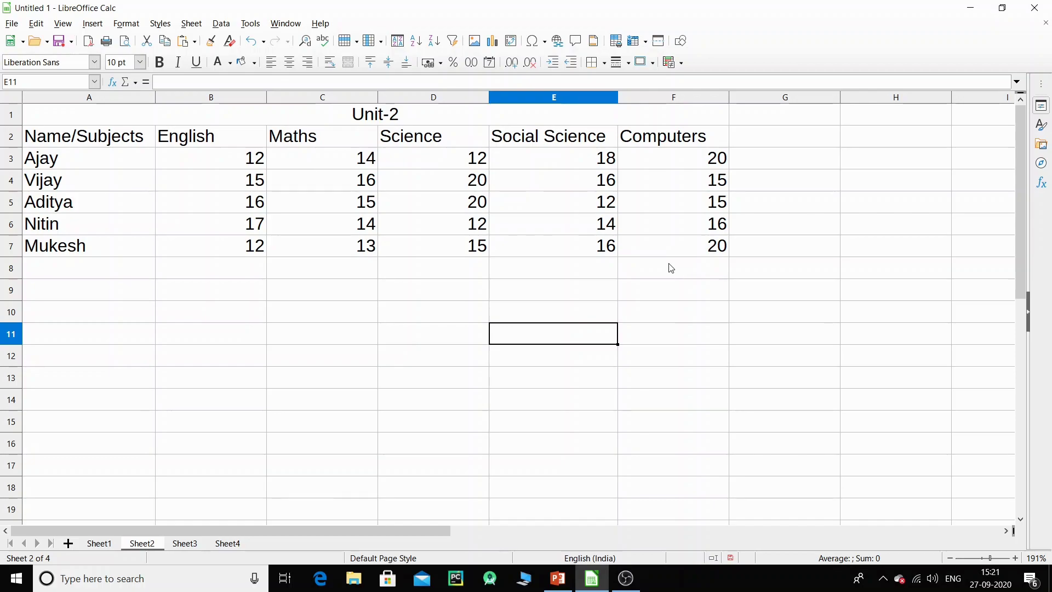
Step: Review the Unit-1 marks on Sheet1 and the Unit-2 marks on Sheet2, and switch to the combined table on Sheet3
click(99, 543)
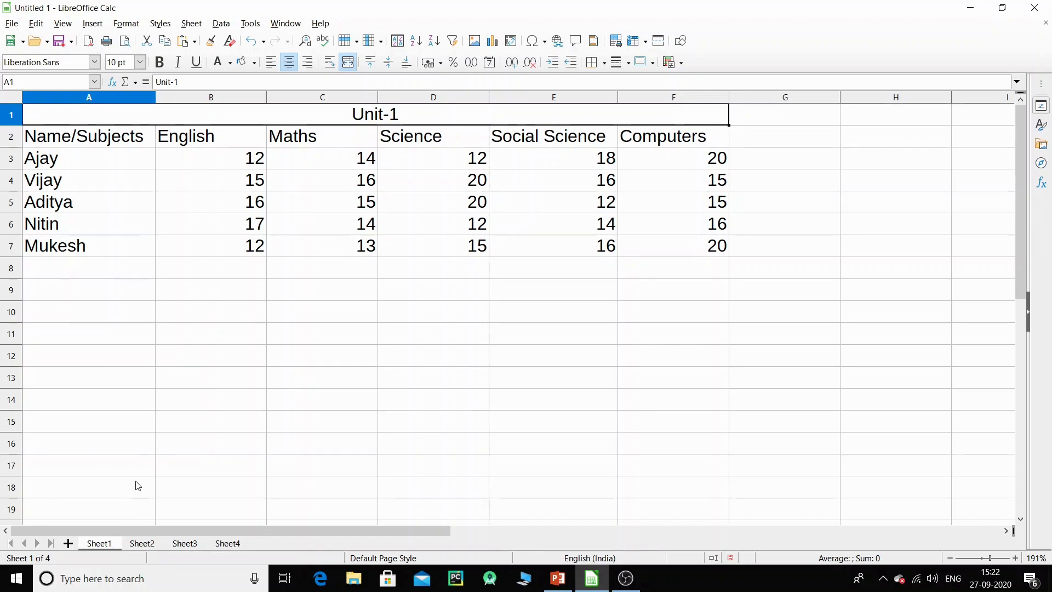
click(146, 545)
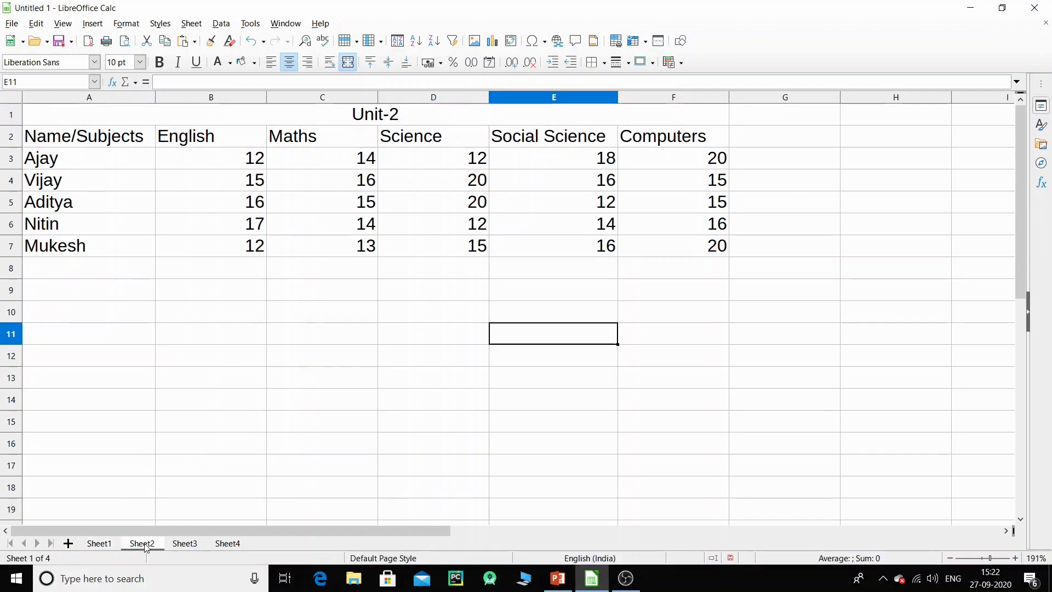
click(324, 176)
click(109, 140)
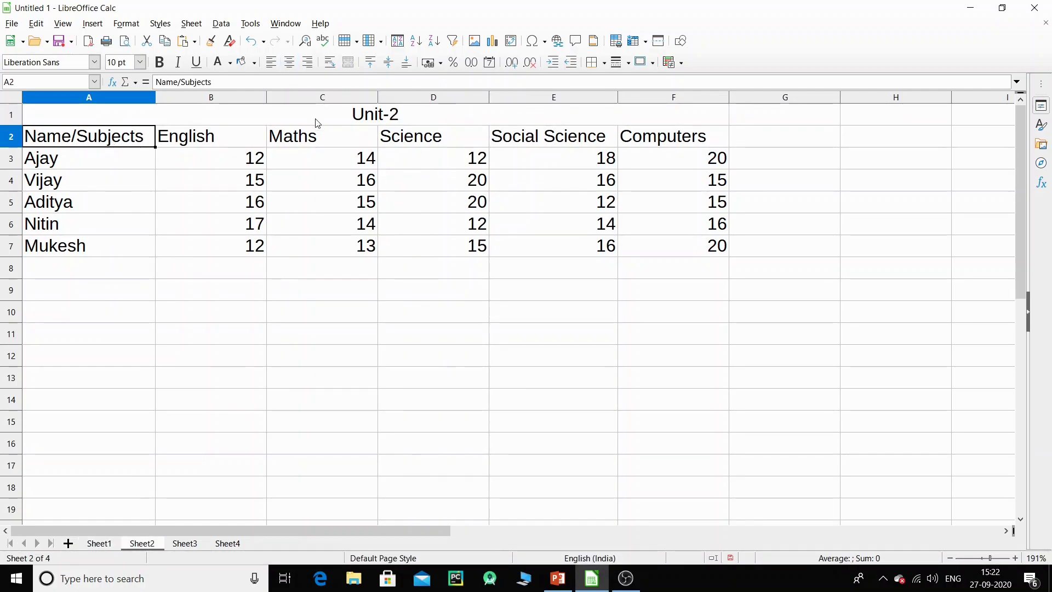
click(103, 543)
click(149, 545)
click(191, 548)
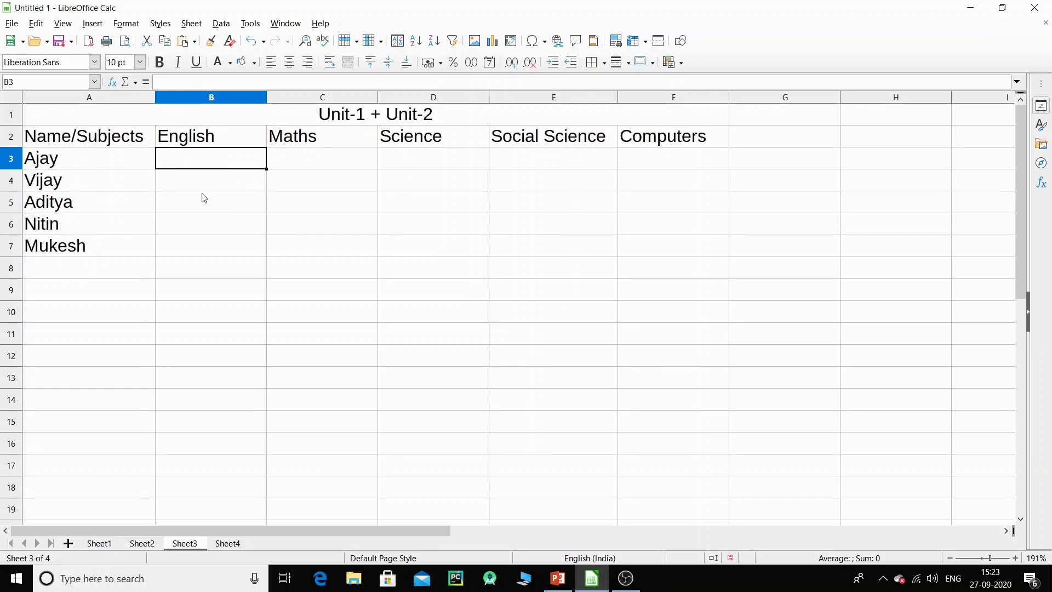
Step: Open the Consolidate dialog for cell B3 on Sheet3 and place it clear of the English column
click(221, 23)
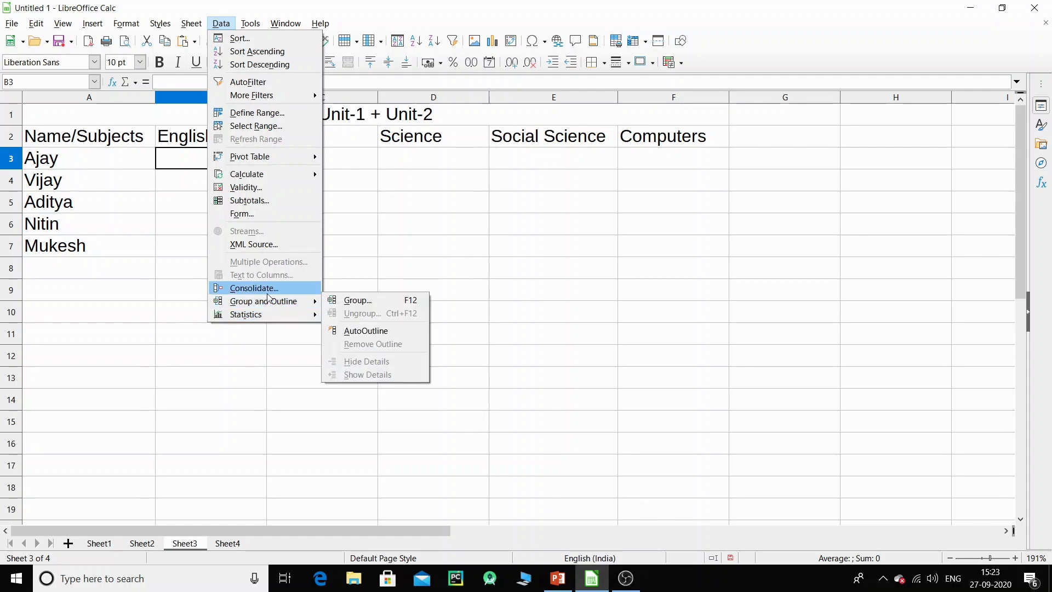
click(412, 279)
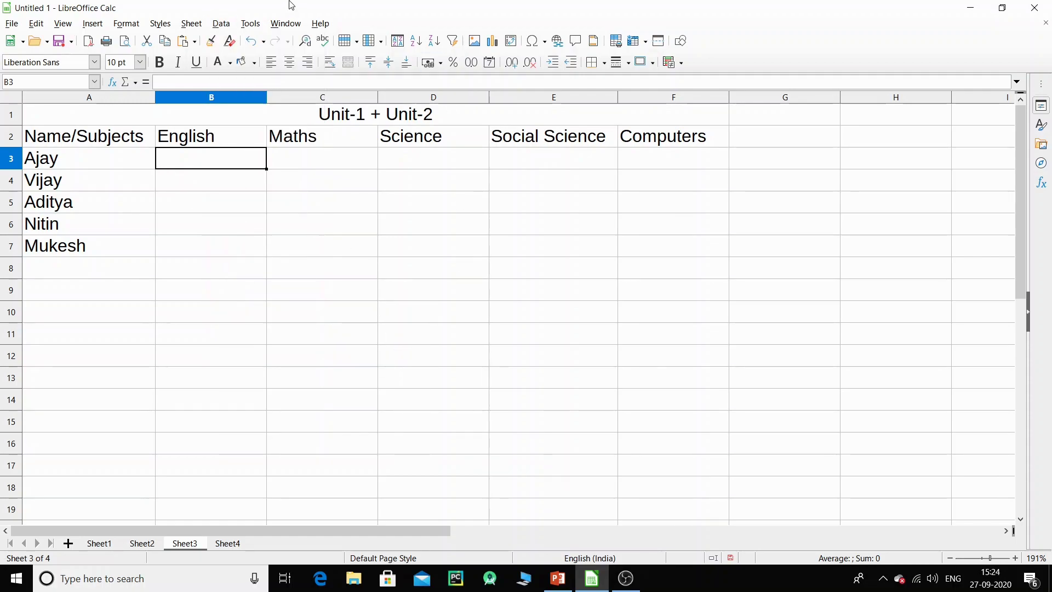
click(221, 23)
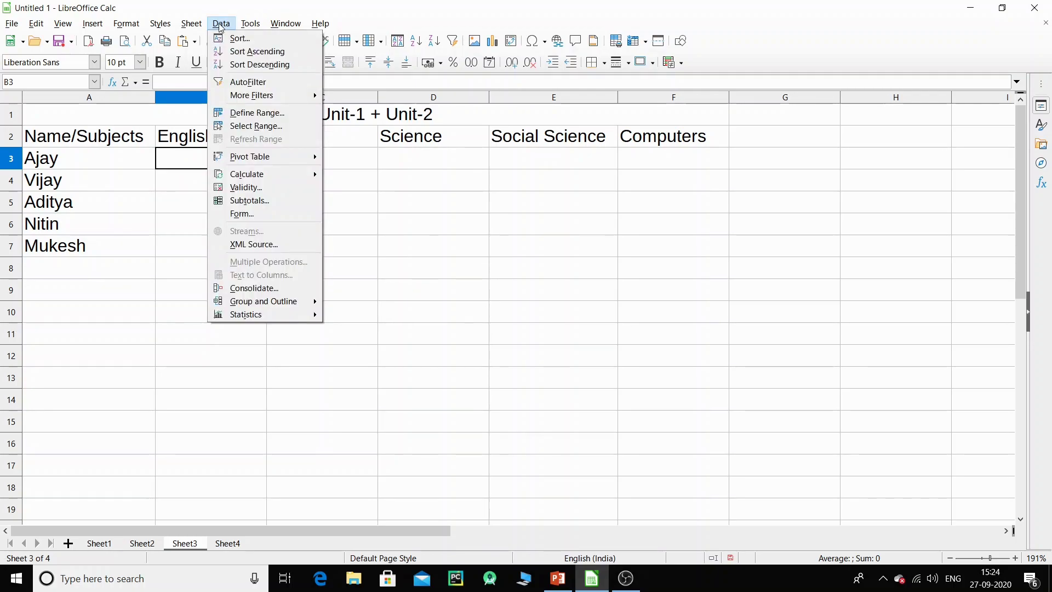
click(263, 295)
drag(793, 112, 462, 148)
click(493, 112)
click(248, 161)
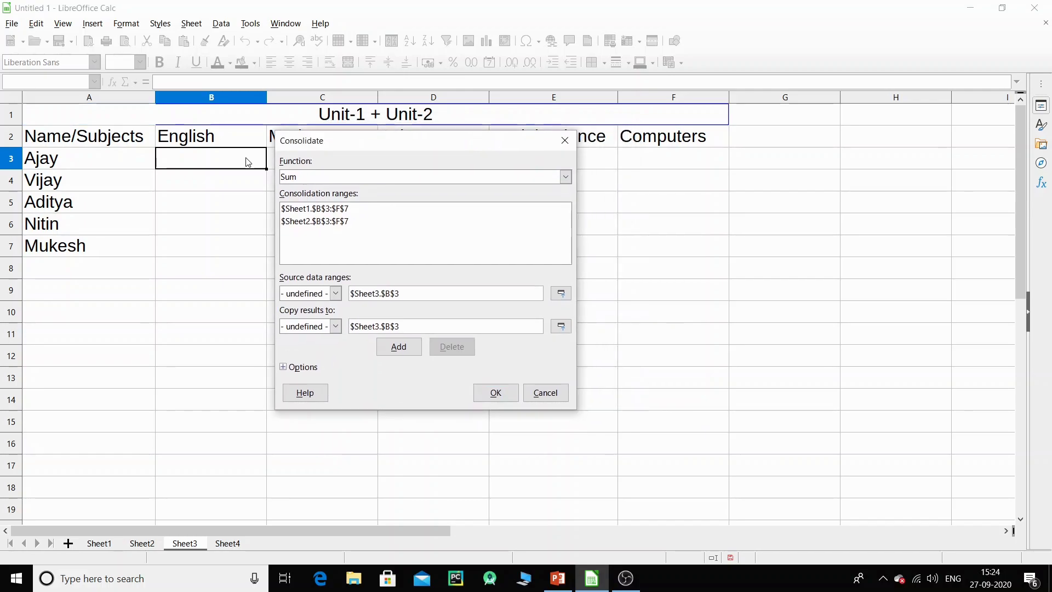
click(228, 162)
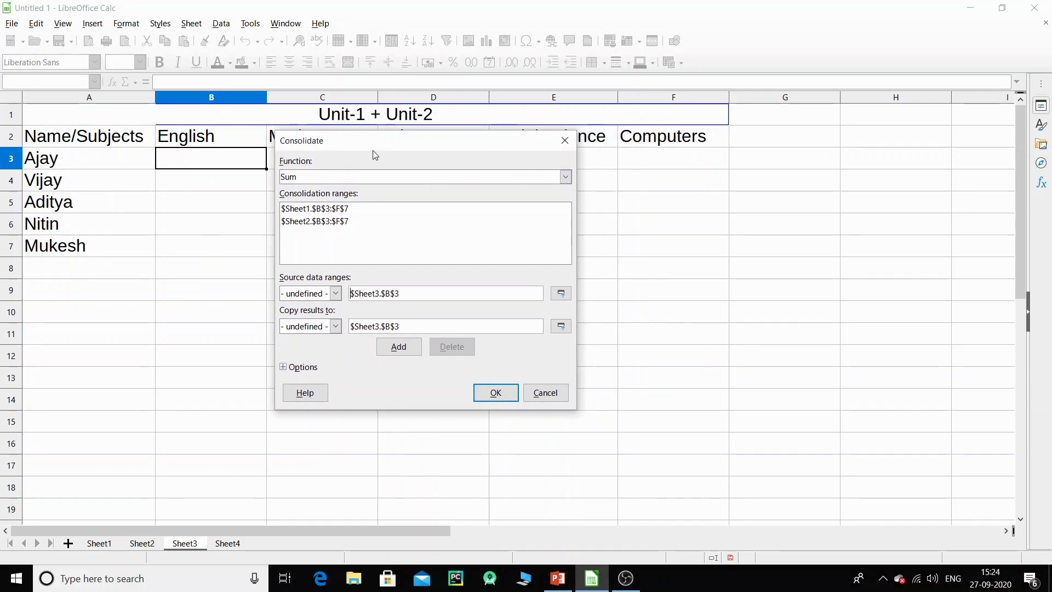
drag(377, 143, 411, 123)
Step: Delete the existing Sheet1 and Sheet2 entries from the consolidation ranges
click(368, 189)
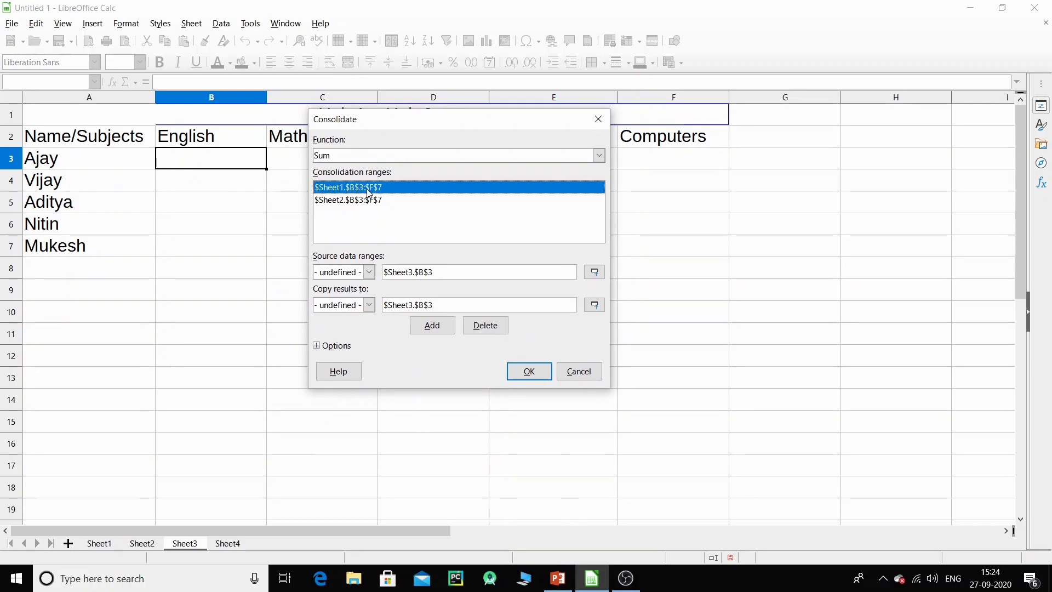
click(498, 326)
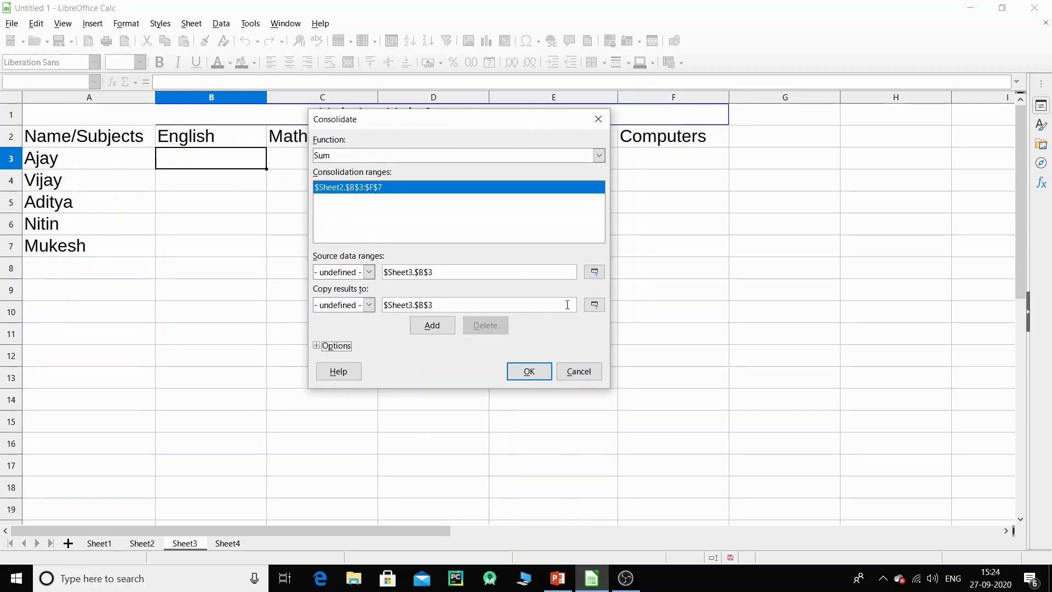
click(364, 187)
click(497, 326)
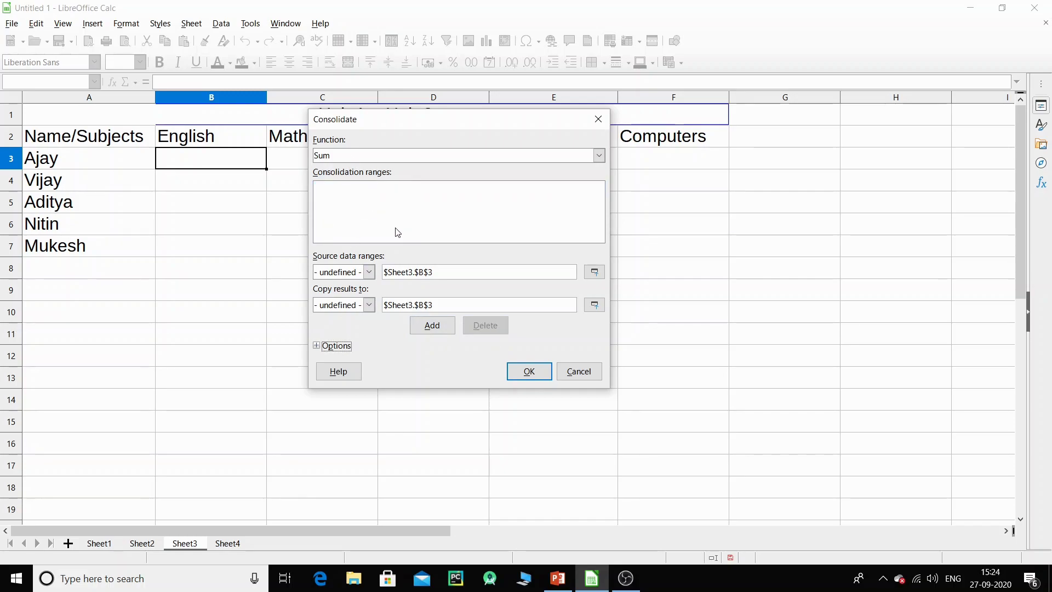
Step: Clear the source data range and the result destination in the Consolidate dialog
drag(445, 272, 354, 271)
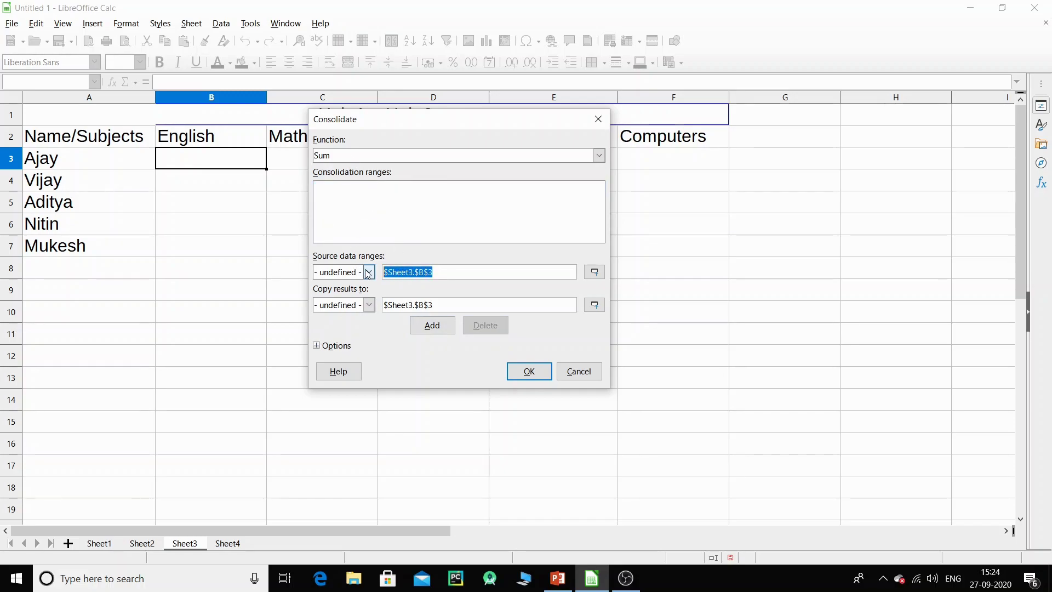
key(BackSpace)
drag(458, 303, 368, 303)
key(BackSpace)
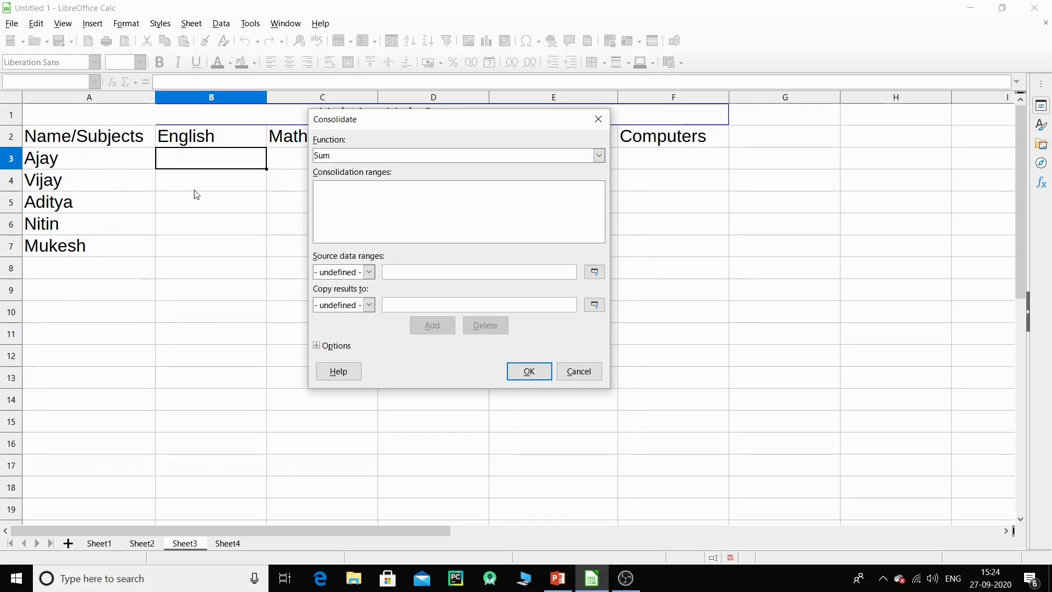
Step: Keep Sum as the consolidation function and add the marks in B3:F7 of Sheet1 as a consolidation range
click(600, 155)
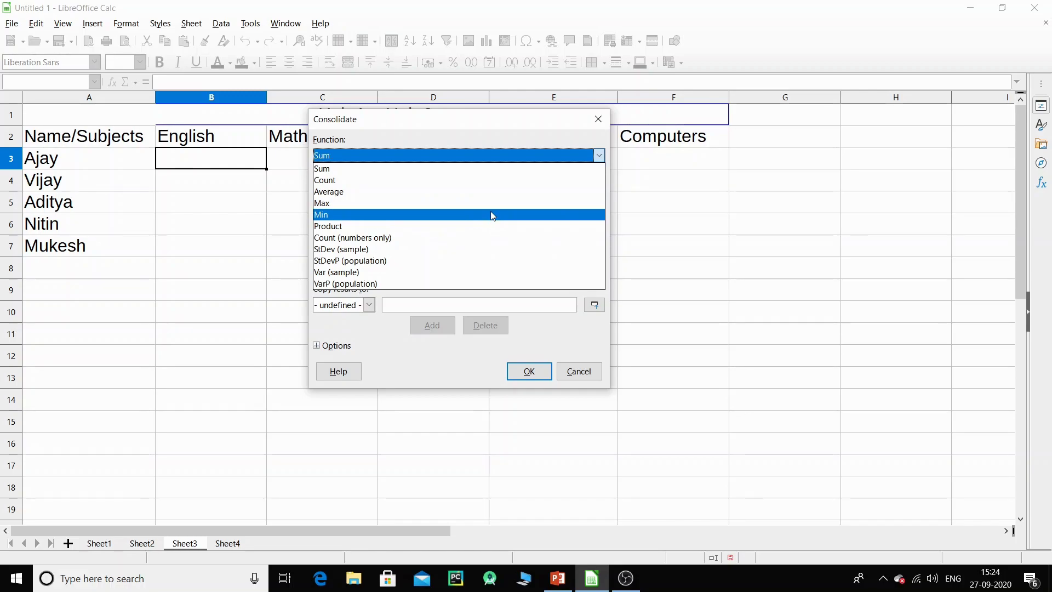
click(468, 153)
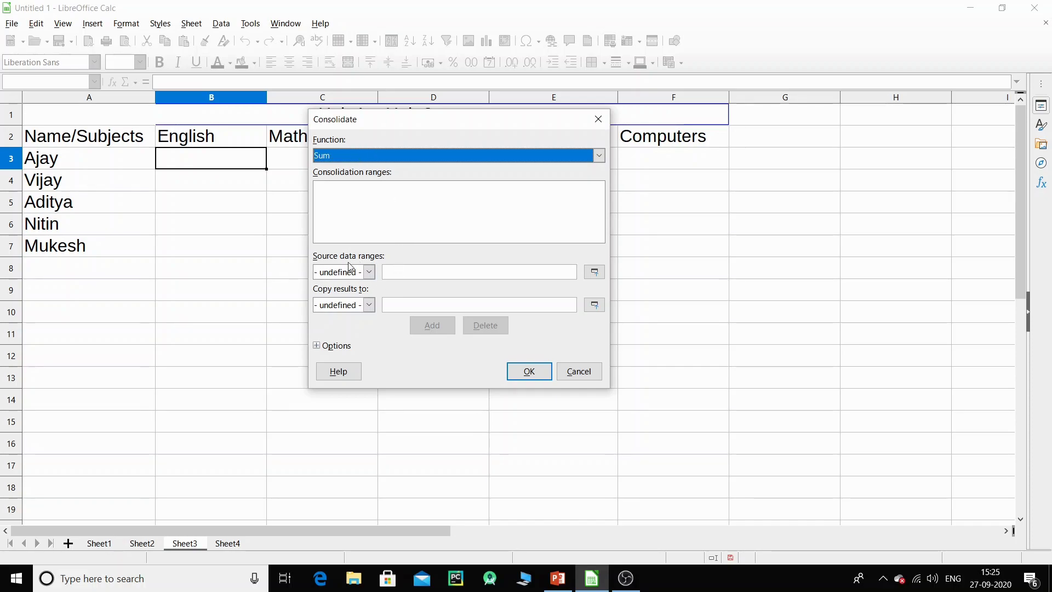
click(400, 271)
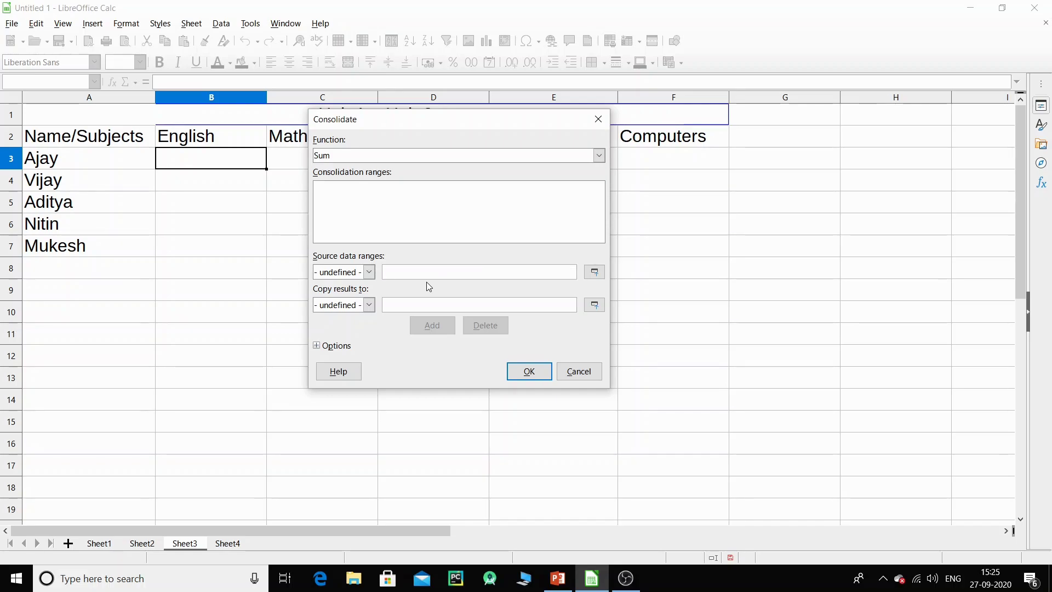
click(107, 543)
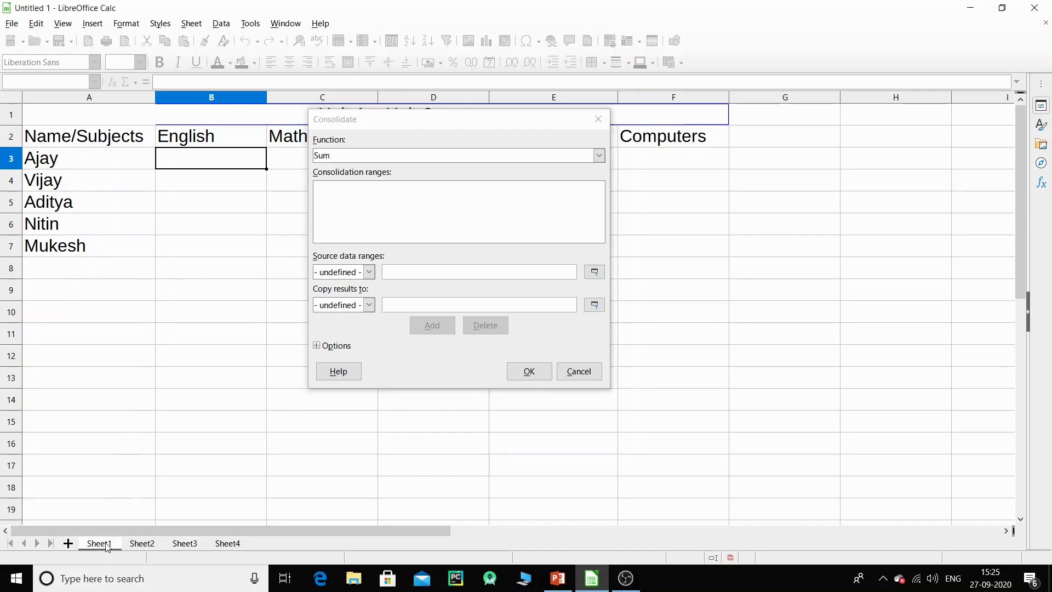
drag(434, 117, 754, 108)
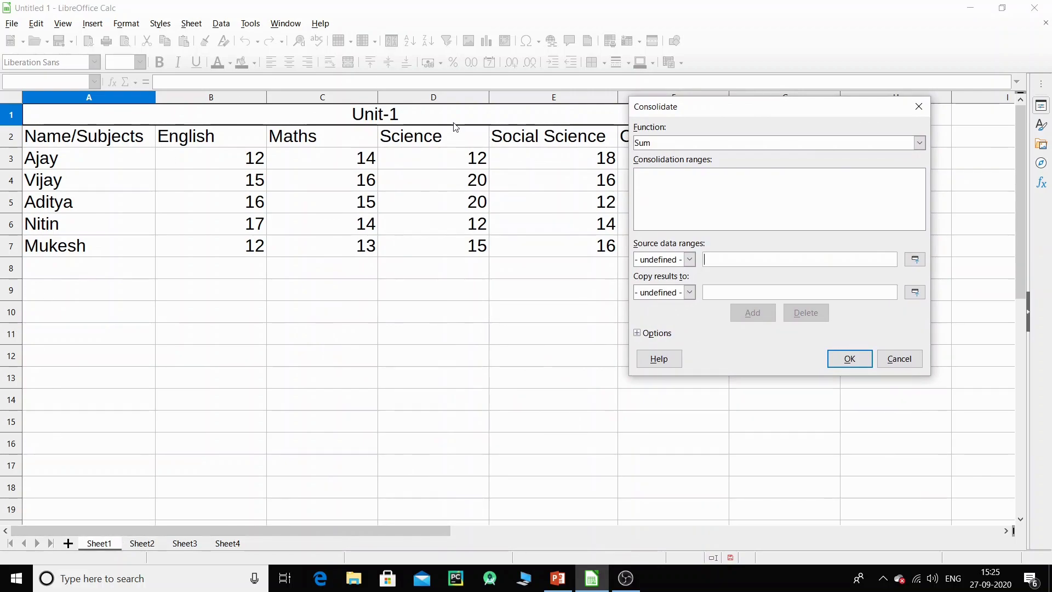
drag(779, 110, 317, 308)
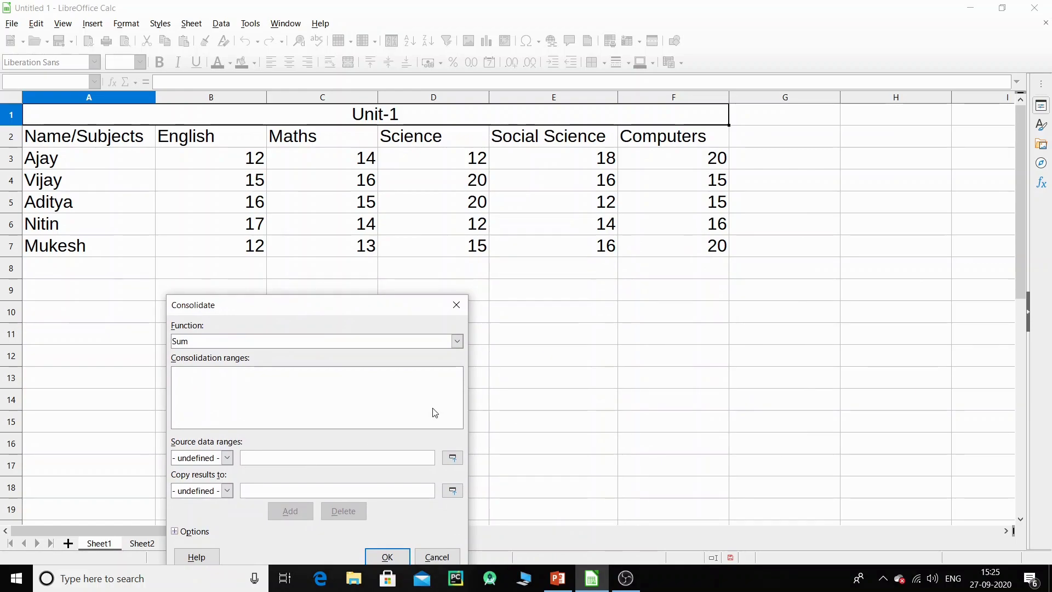
drag(204, 163, 690, 255)
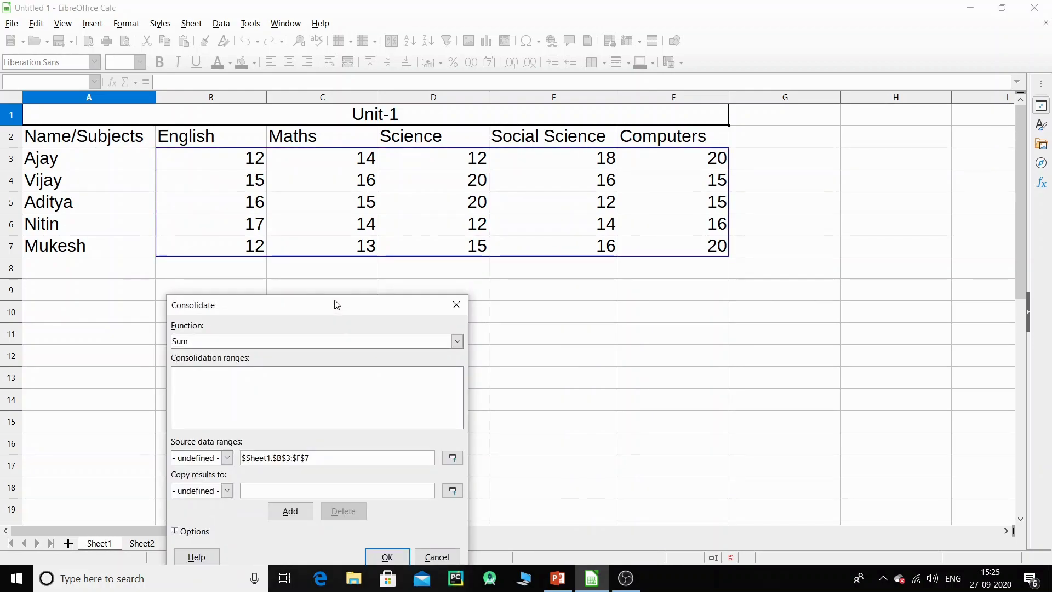
drag(337, 307, 791, 77)
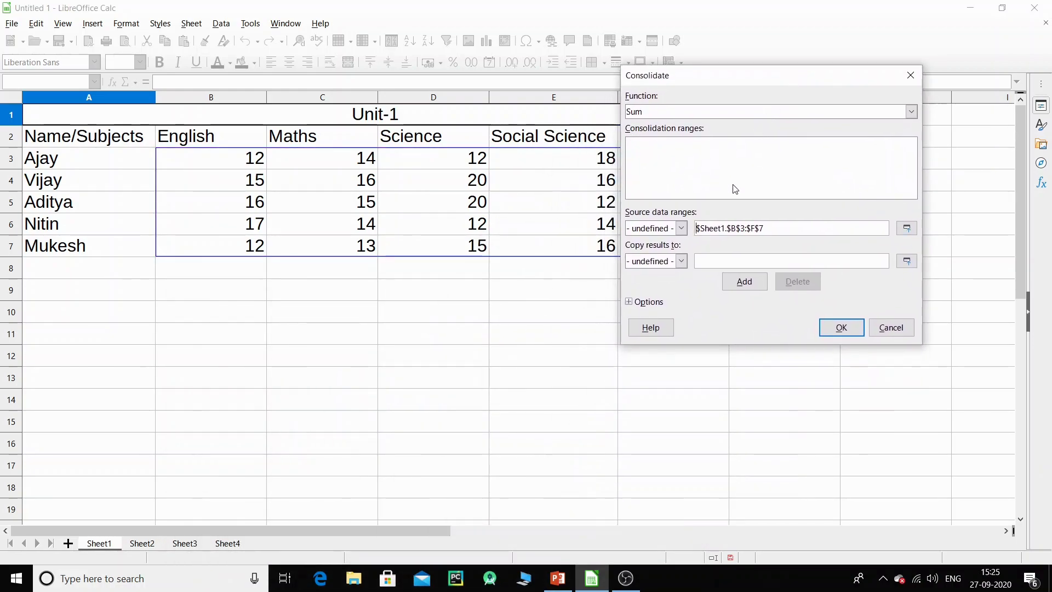
click(764, 234)
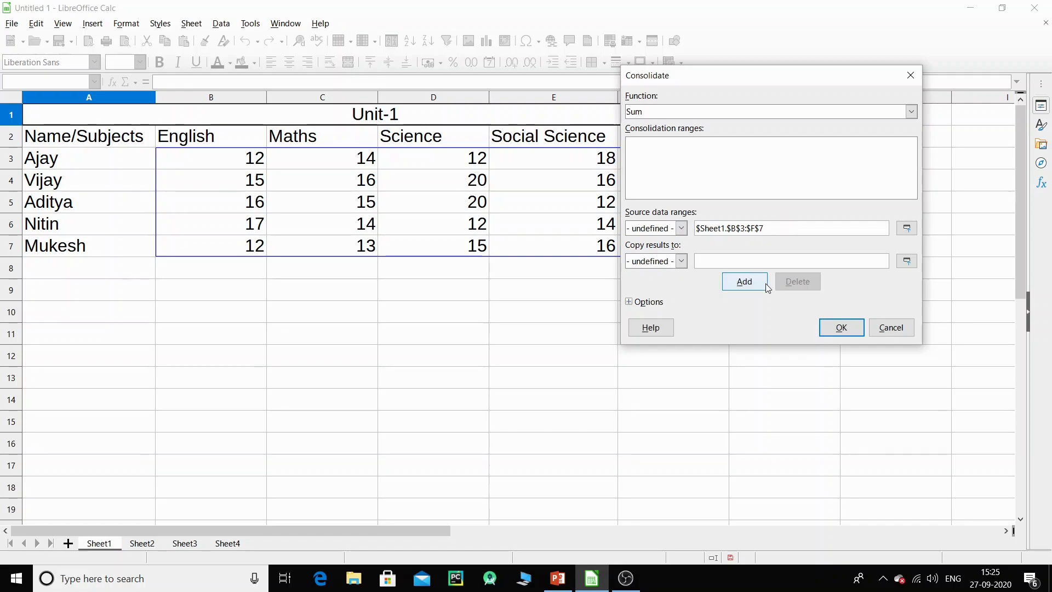
click(746, 282)
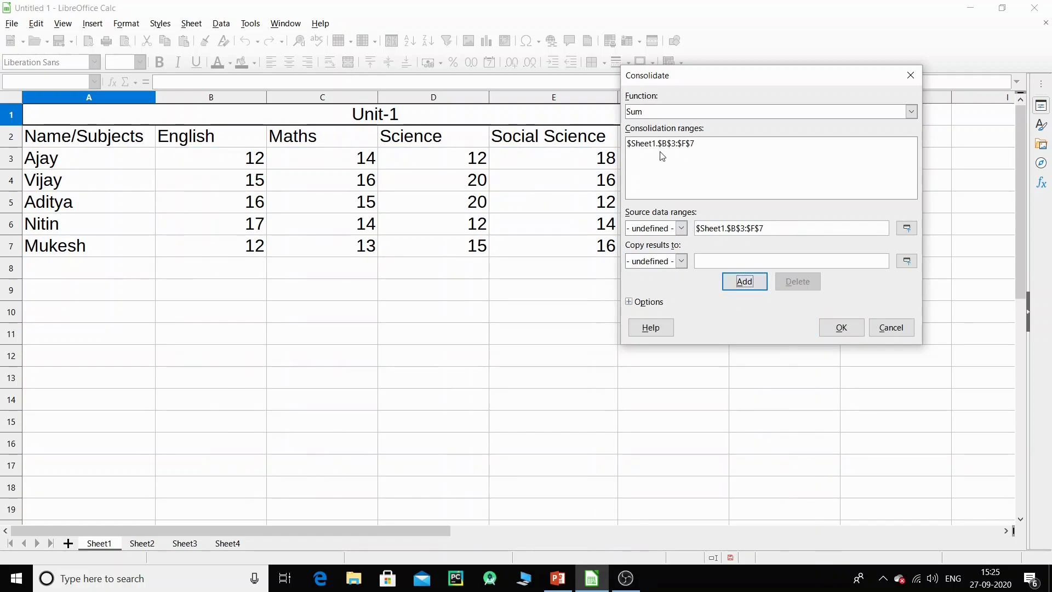
Step: Add the marks in B3:F7 of Sheet2 as the second consolidation range
click(142, 543)
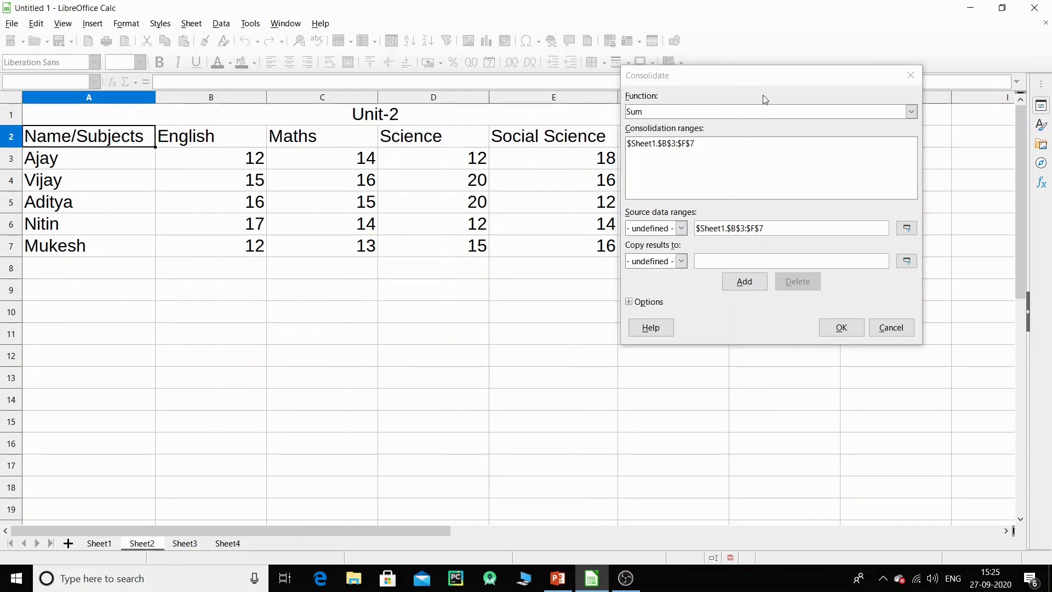
drag(764, 85, 352, 326)
drag(244, 166, 668, 248)
drag(360, 324, 705, 102)
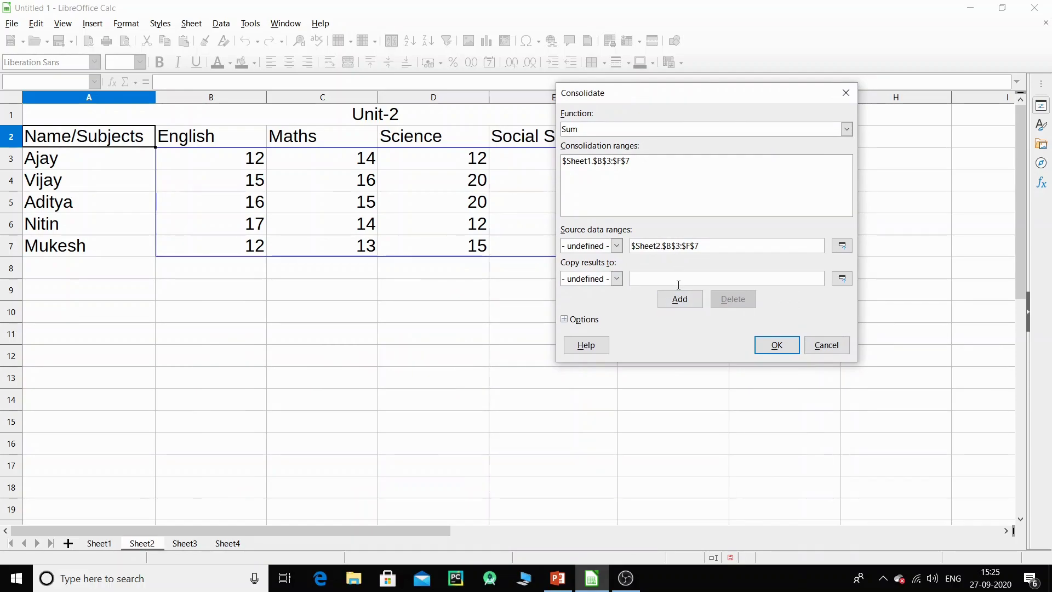
click(679, 300)
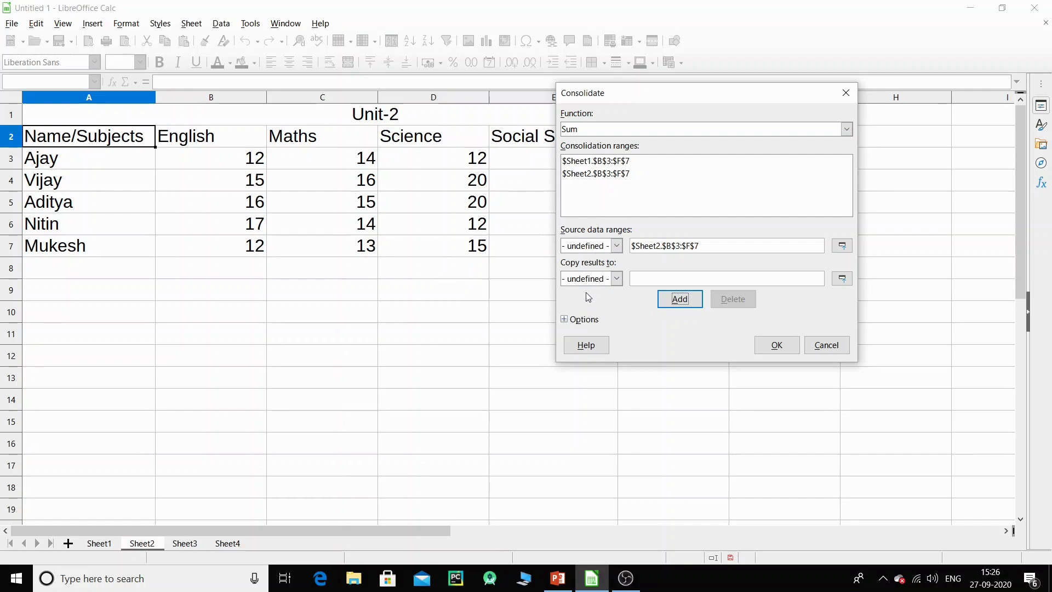
Step: Set cell B3 on Sheet3 as the destination for the results and run the consolidation
click(653, 279)
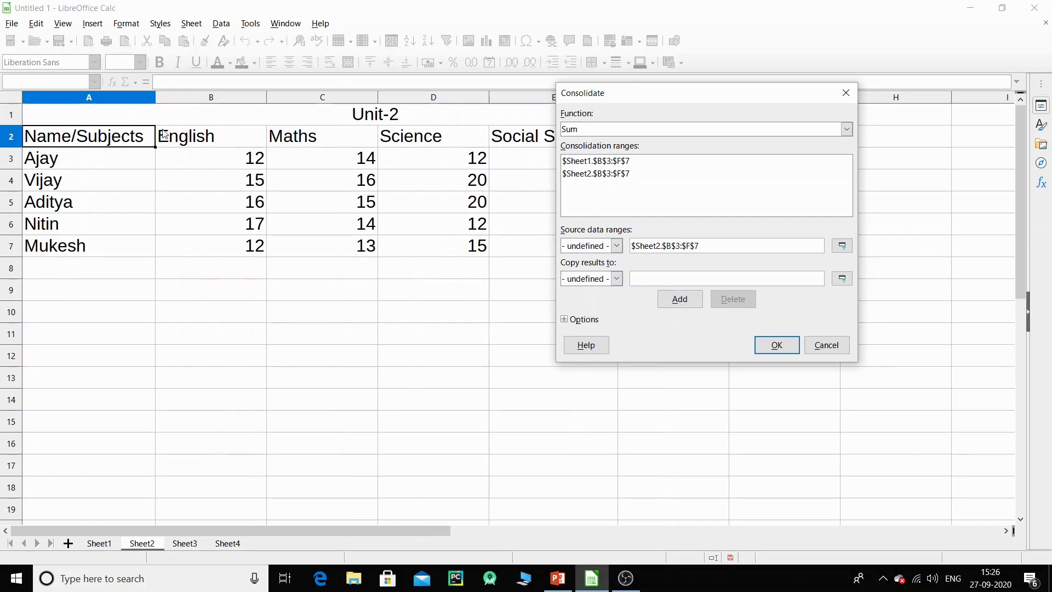
click(192, 546)
click(216, 164)
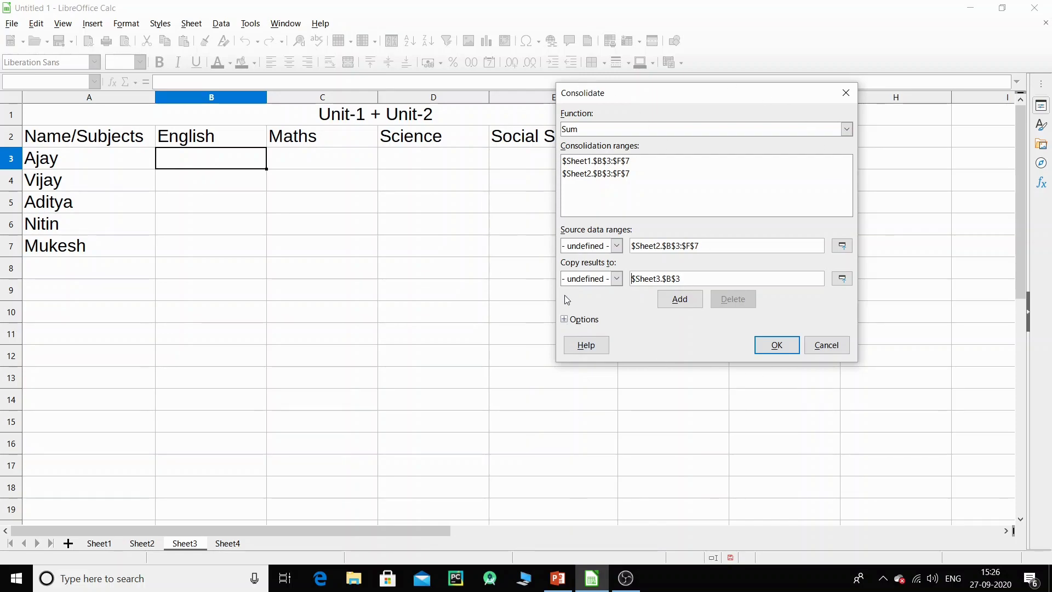
click(776, 346)
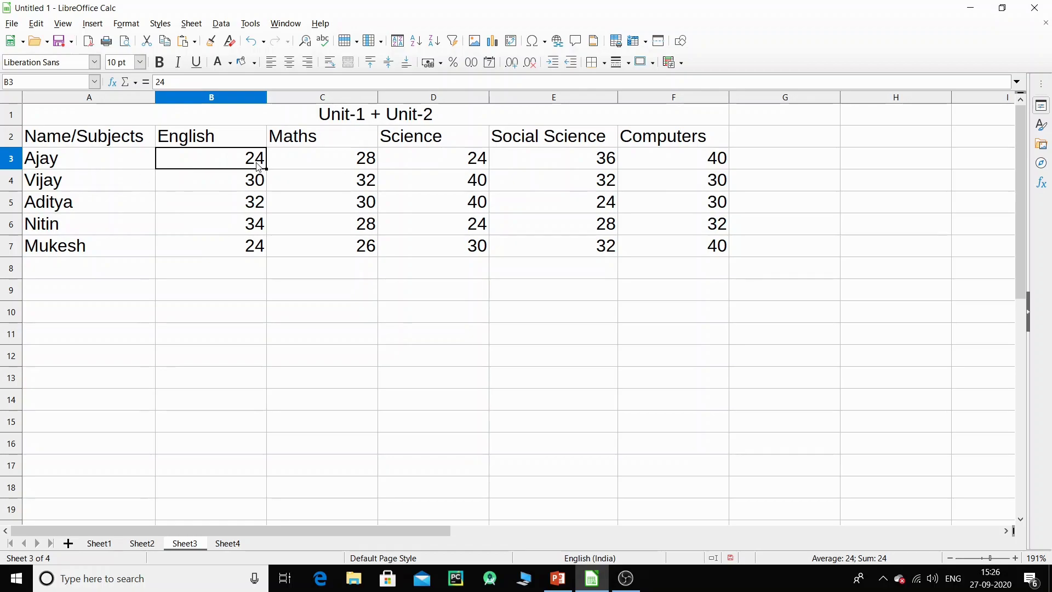
Step: Compare the first student's English mark in B3 on Sheet1 and Sheet2 with the total on Sheet3
click(100, 543)
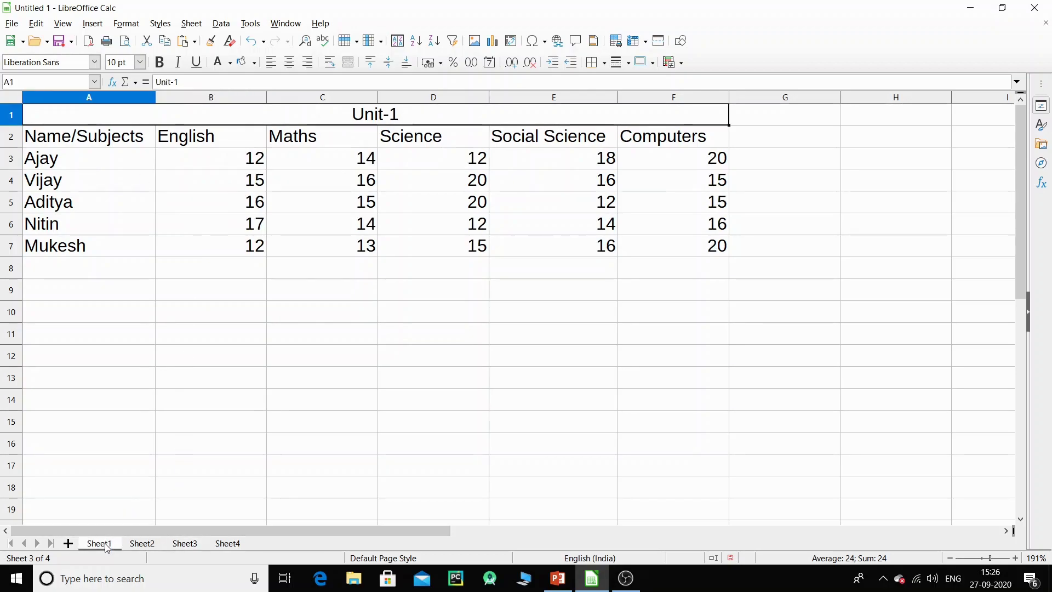
click(144, 543)
click(263, 156)
click(185, 544)
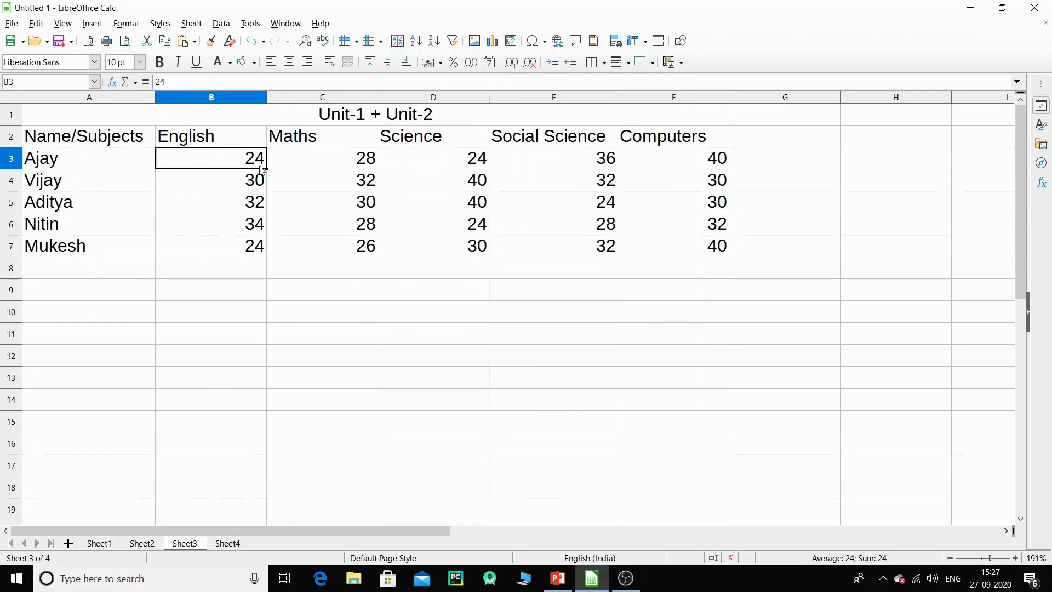
Step: Compare the Science marks in D4 and D5 on Sheet1 and Sheet2 with the consolidated totals on Sheet3
click(98, 546)
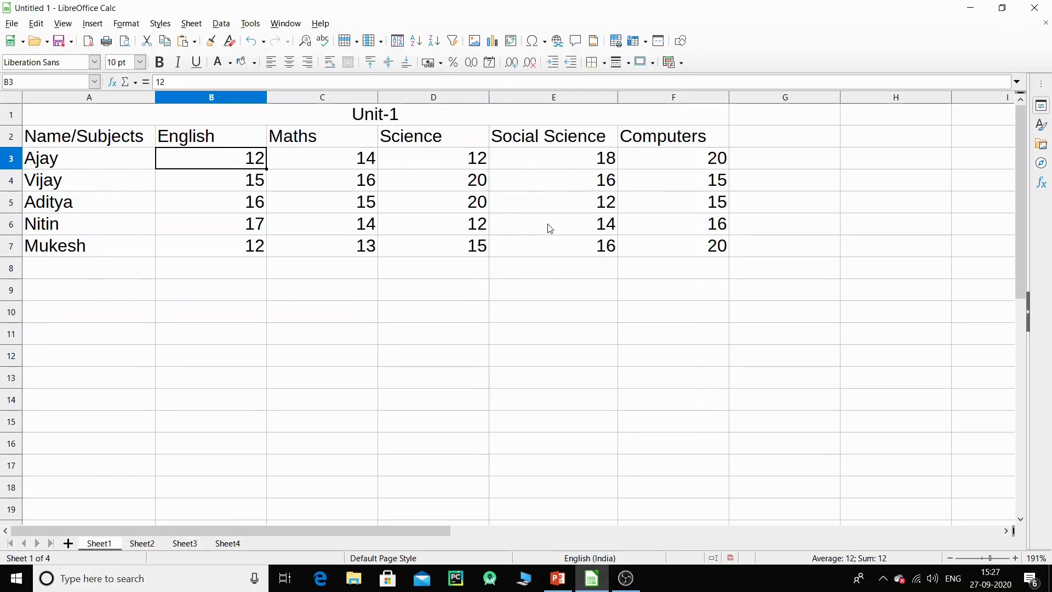
click(476, 211)
click(156, 544)
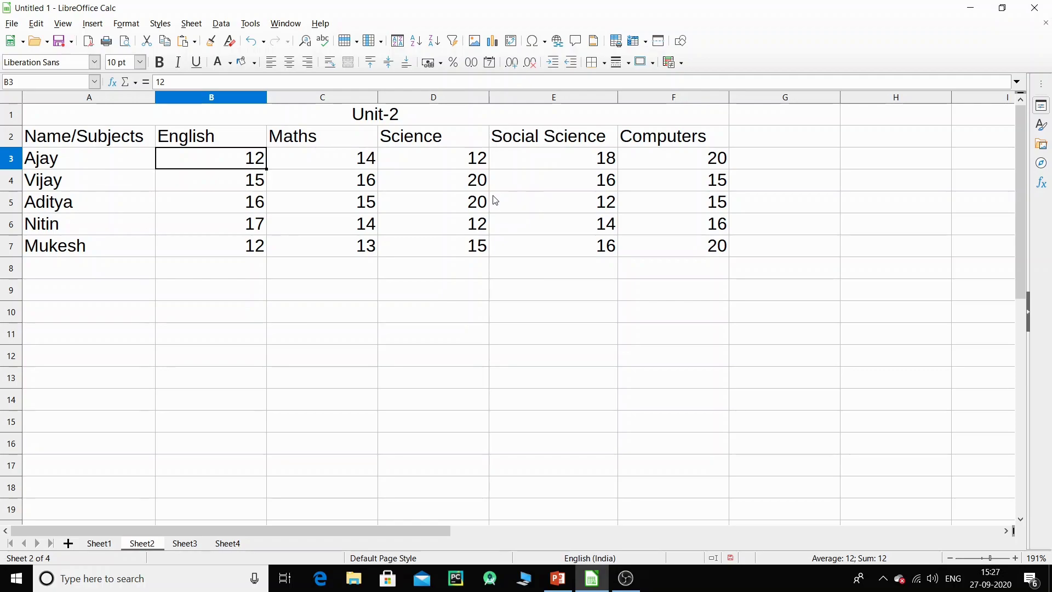
click(477, 204)
click(477, 185)
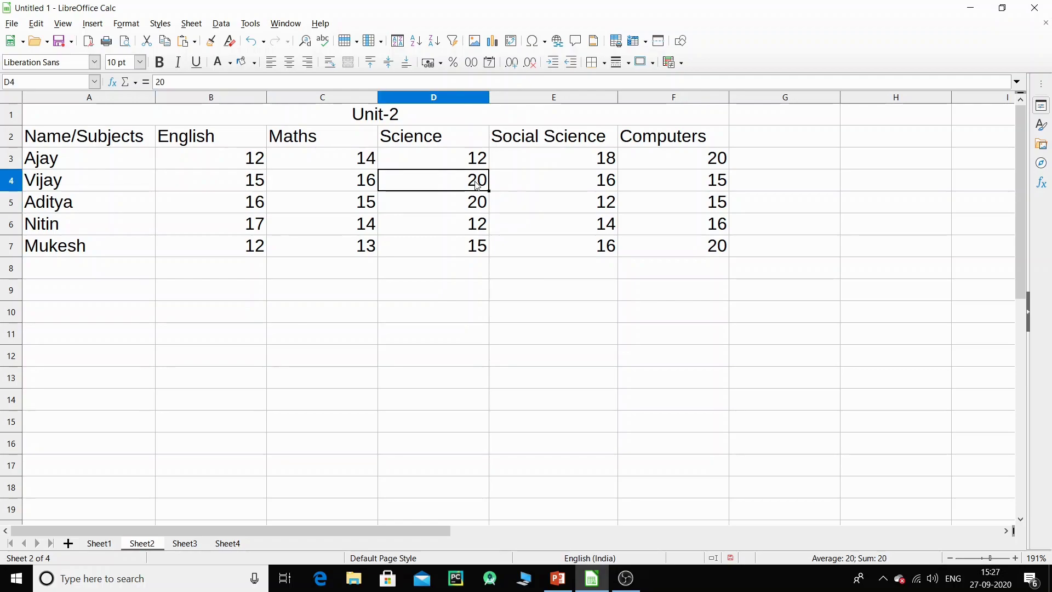
click(194, 543)
click(477, 181)
click(476, 203)
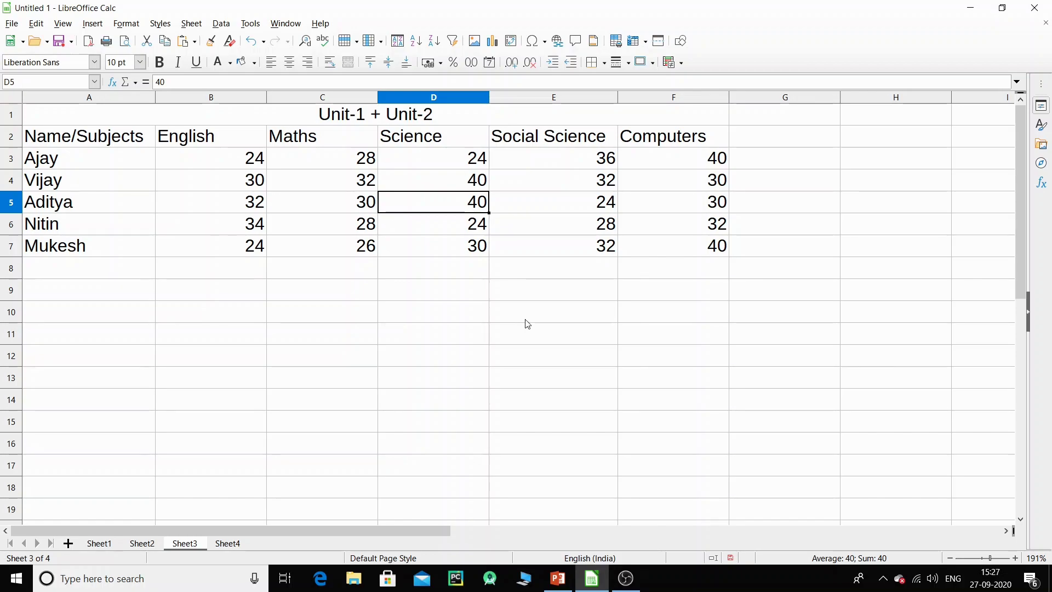
Step: Switch to PowerPoint to view the Scenario Analysis topic list as a slide show, and return to the Calc spreadsheet
click(559, 580)
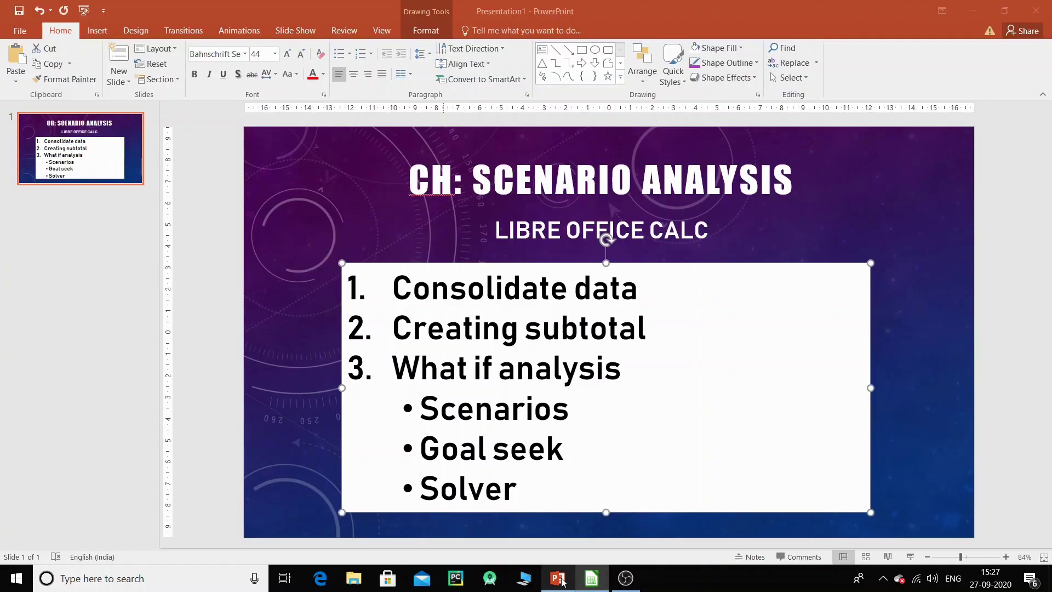
key(F5)
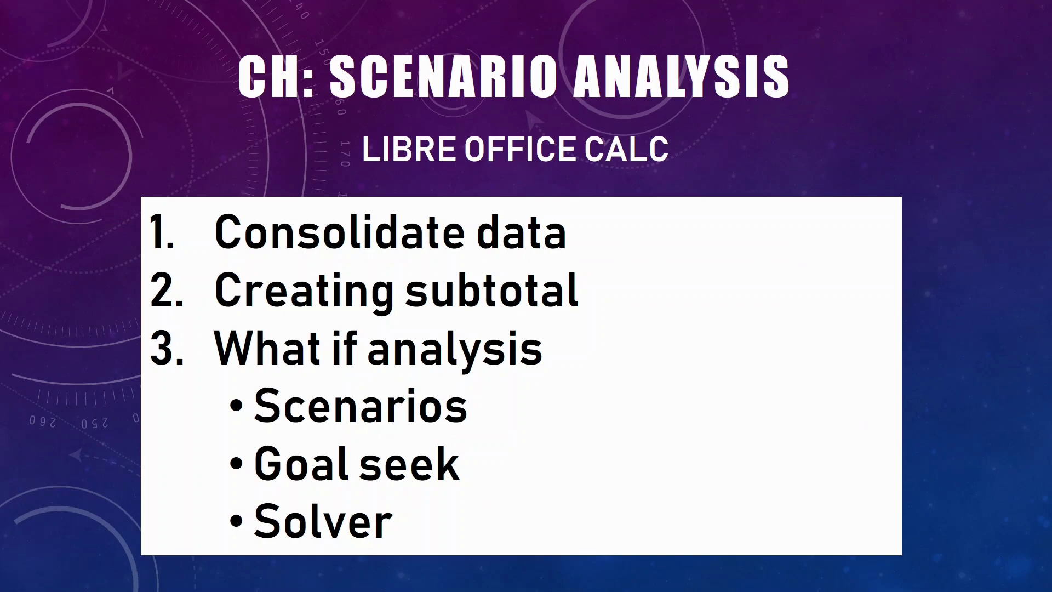
key(Escape)
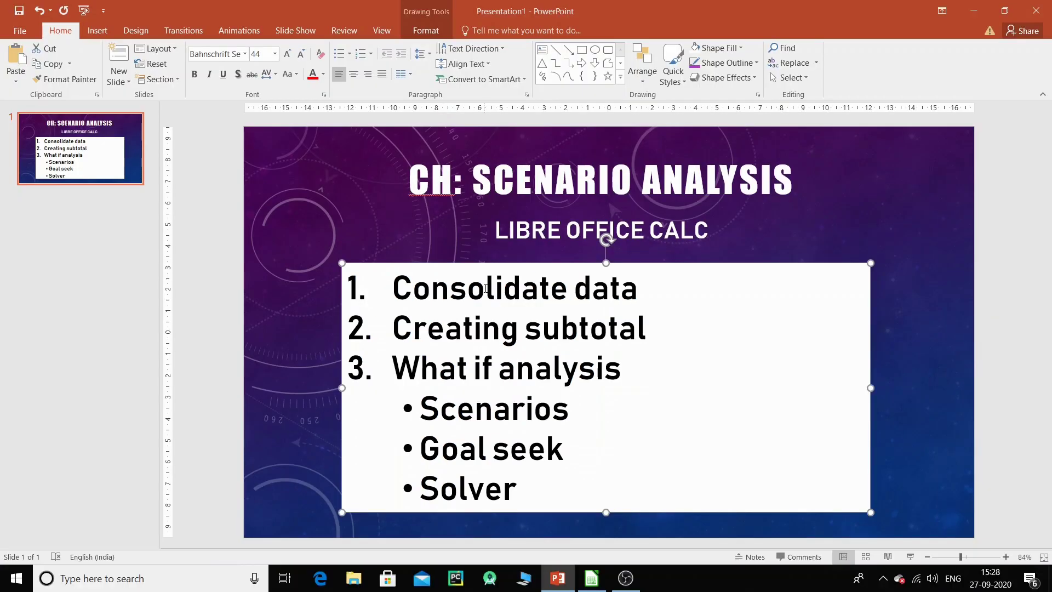
click(587, 581)
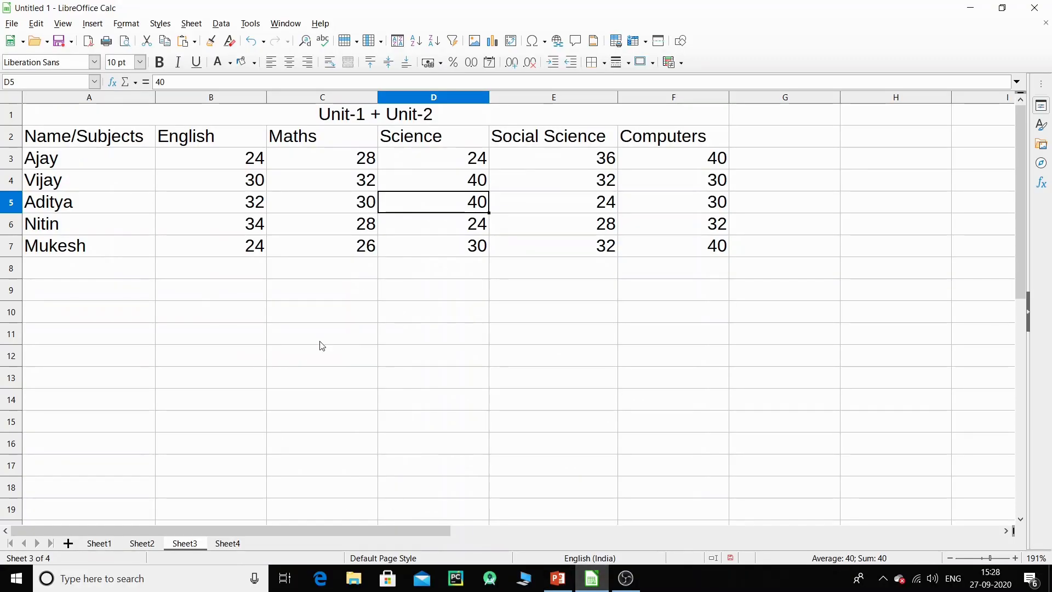
Step: Open Sheet4 and examine the entries and column headings of its Name, Subject, Exam and Marks table
click(226, 545)
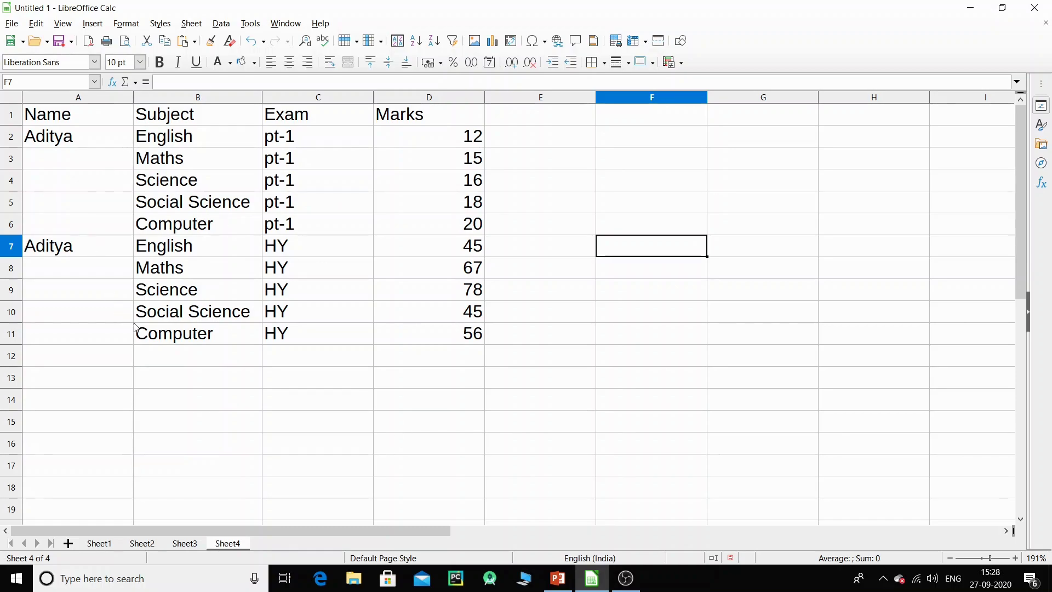
click(164, 329)
click(272, 271)
click(186, 171)
click(186, 134)
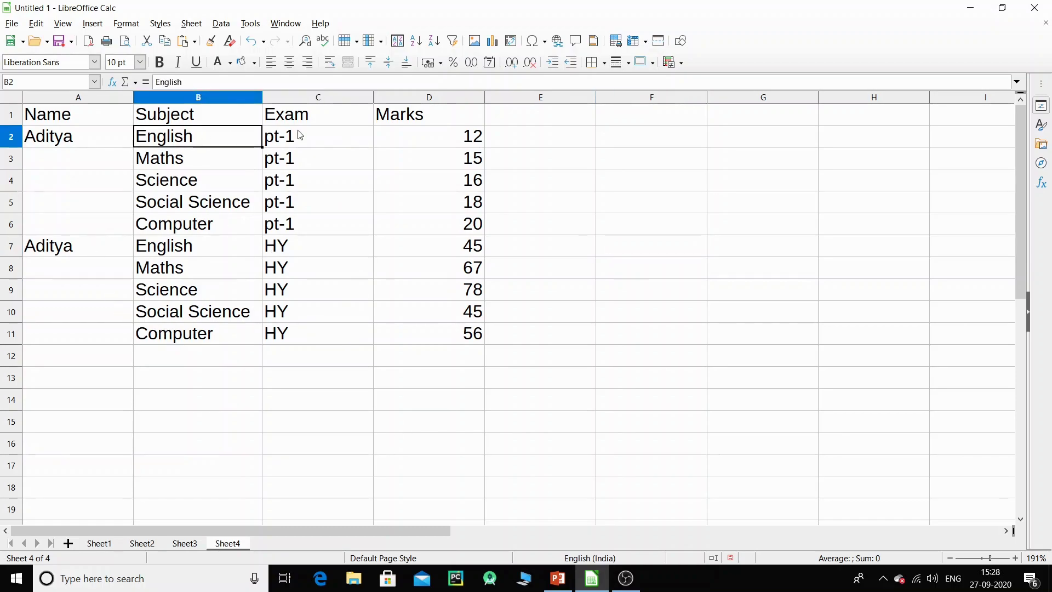
click(369, 132)
click(449, 162)
click(436, 248)
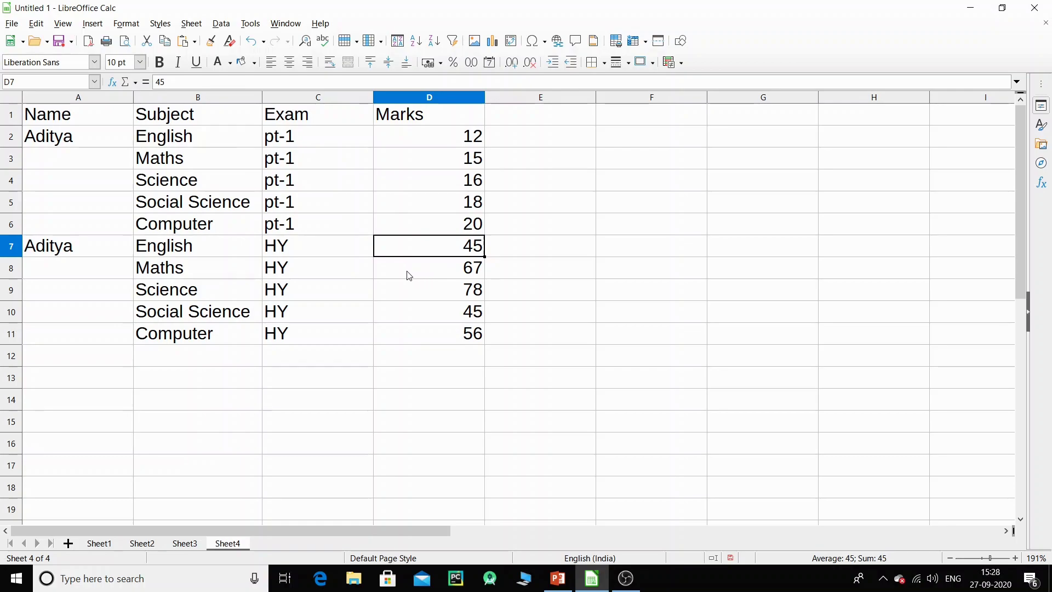
click(60, 121)
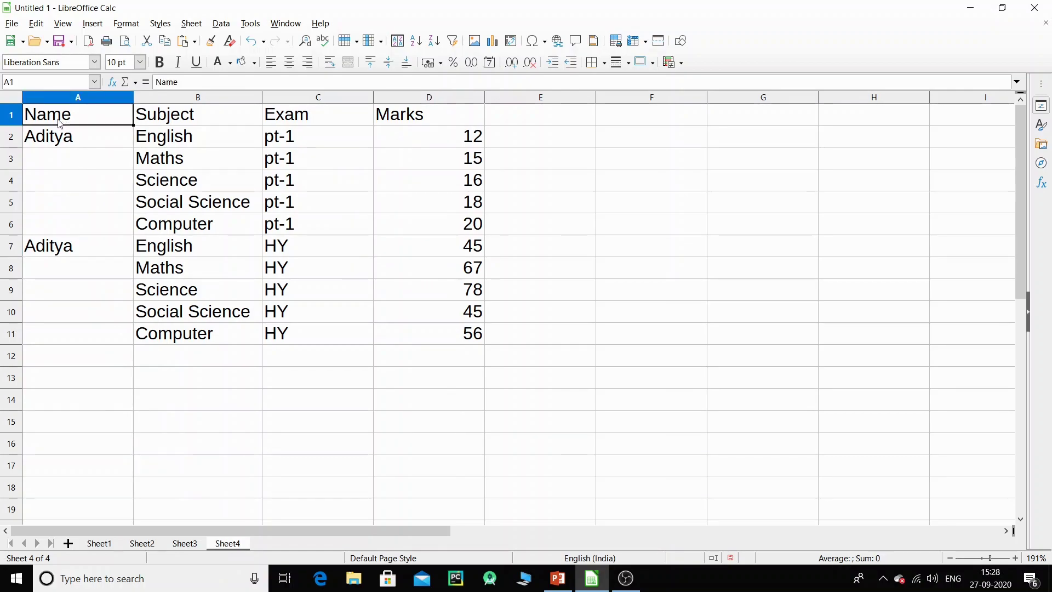
click(195, 117)
click(324, 114)
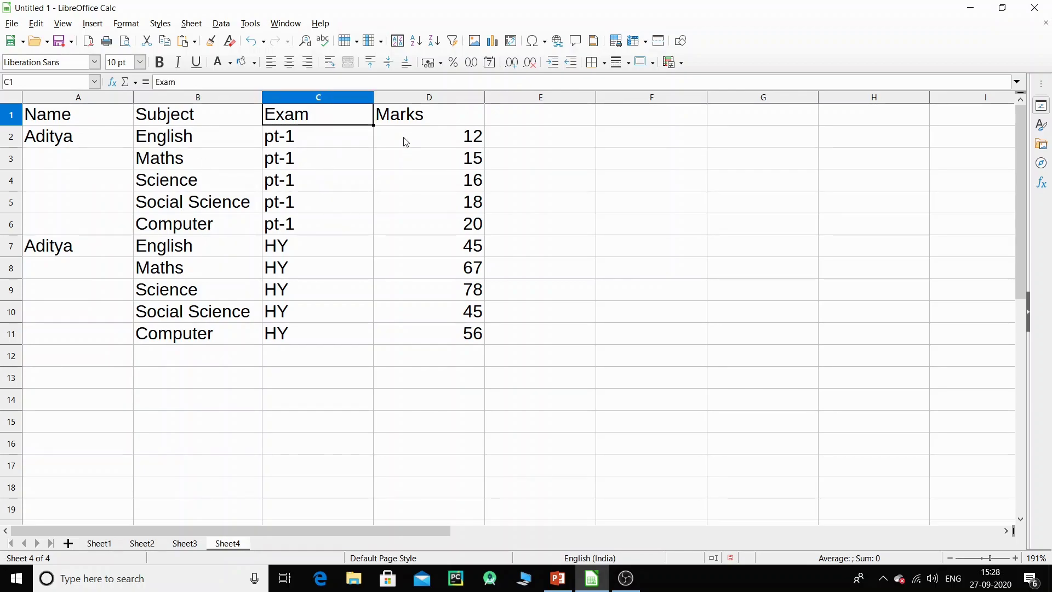
click(417, 111)
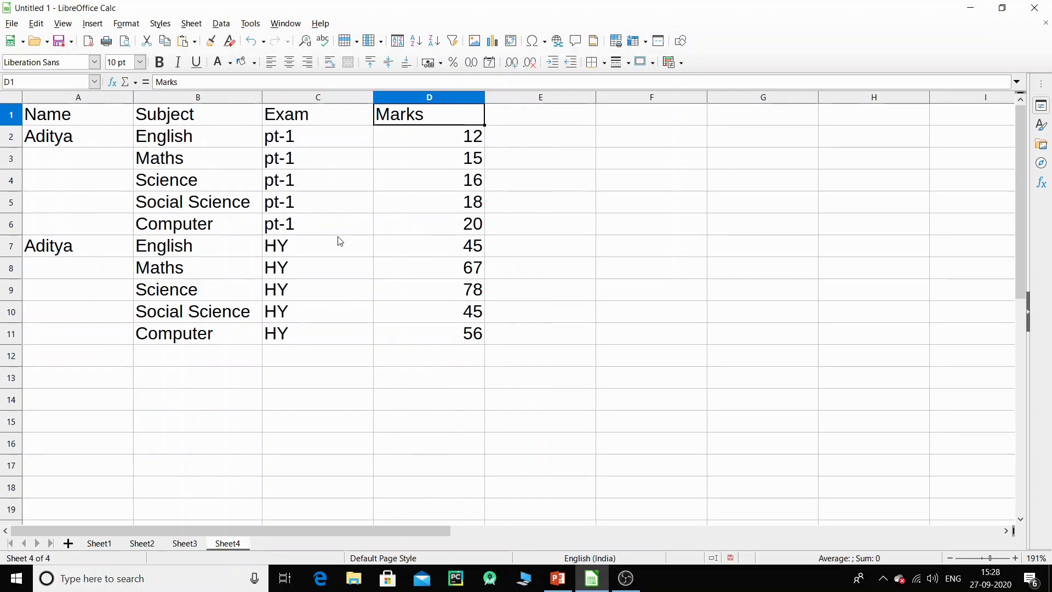
click(299, 120)
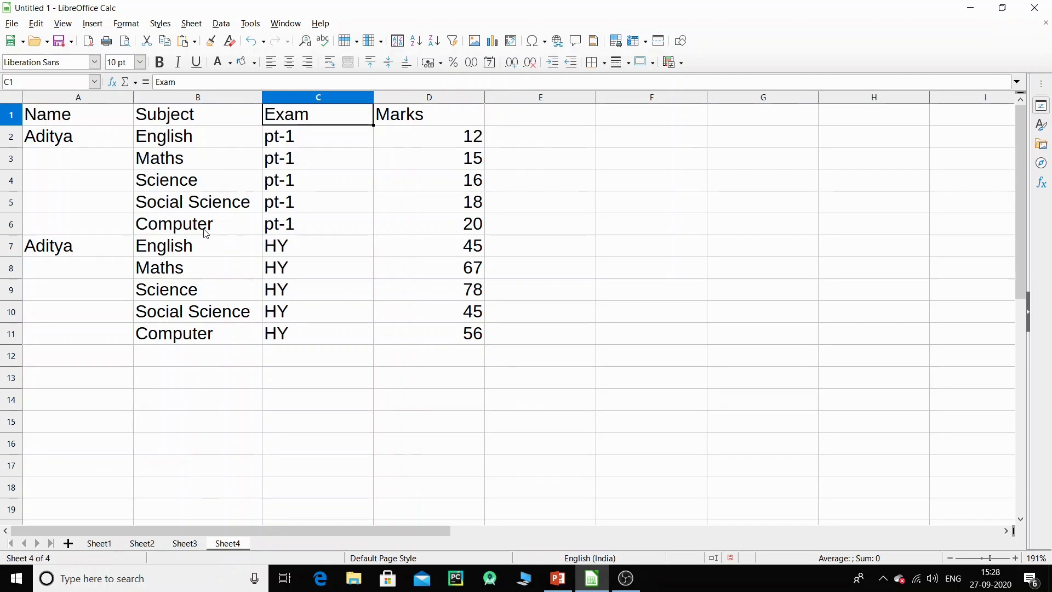
Step: Examine the two exam groups in the Exam column, pt-1 in C2:C6 and HY in C7:C11
click(320, 142)
drag(321, 142, 324, 339)
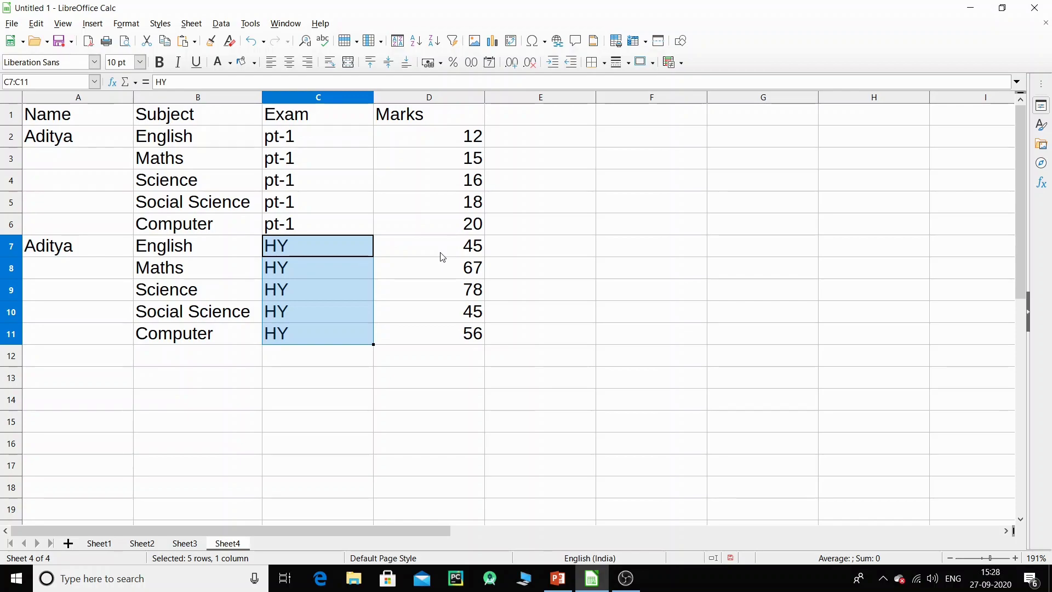
drag(323, 145, 318, 227)
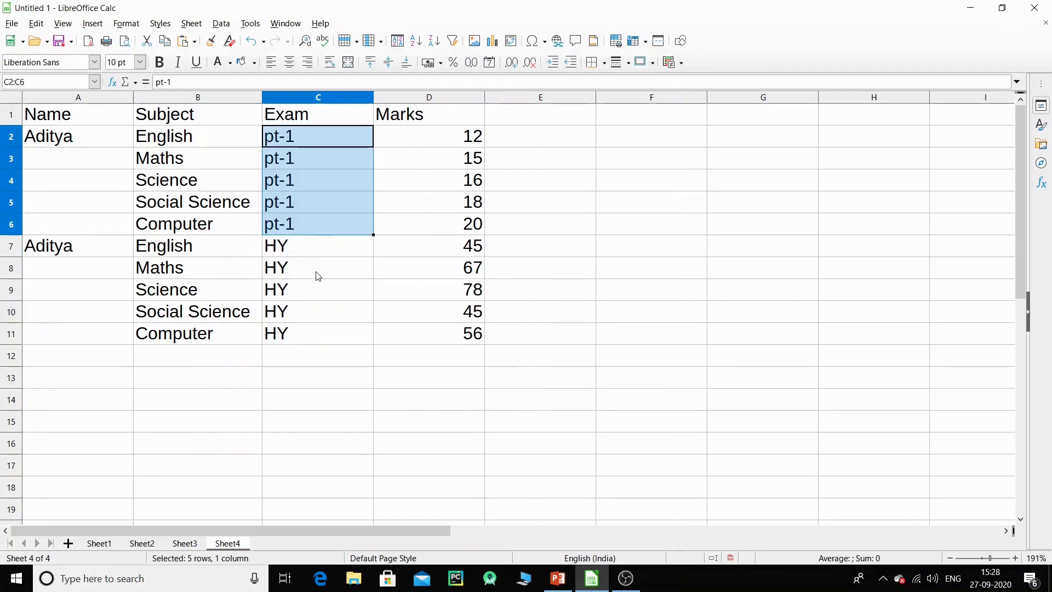
click(321, 257)
drag(316, 256, 312, 334)
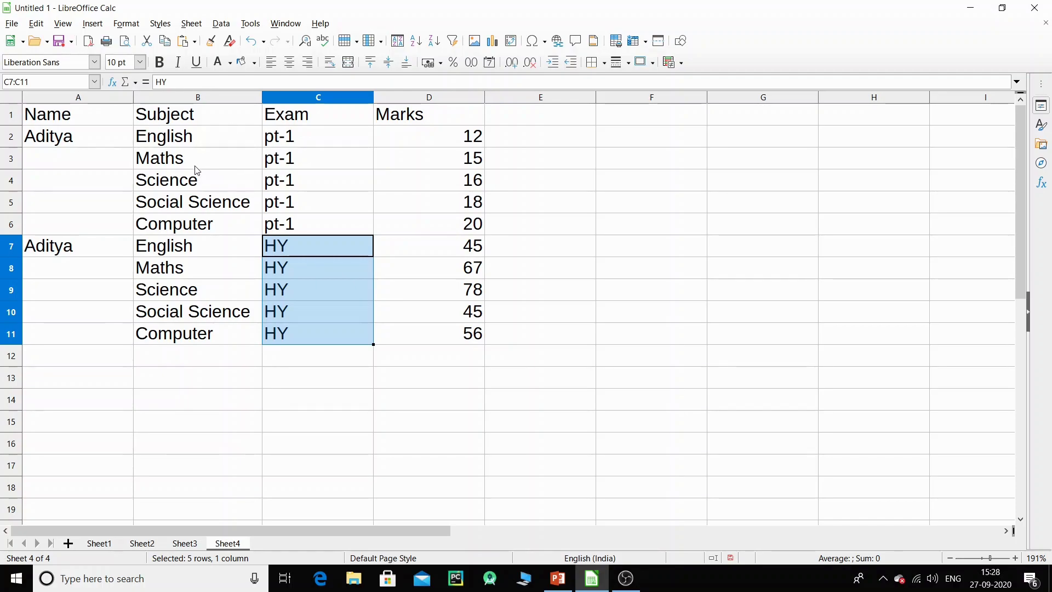
Step: Review the four column headings in A1:D1 of Sheet4 as possible fields for grouping and subtotals
click(127, 116)
click(177, 124)
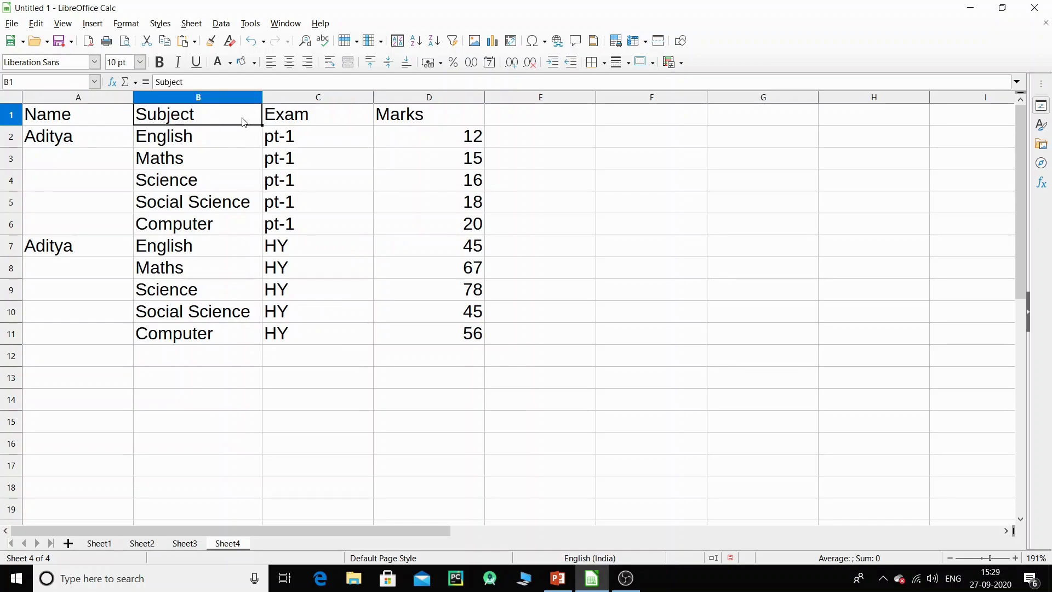
click(304, 120)
click(404, 121)
click(192, 124)
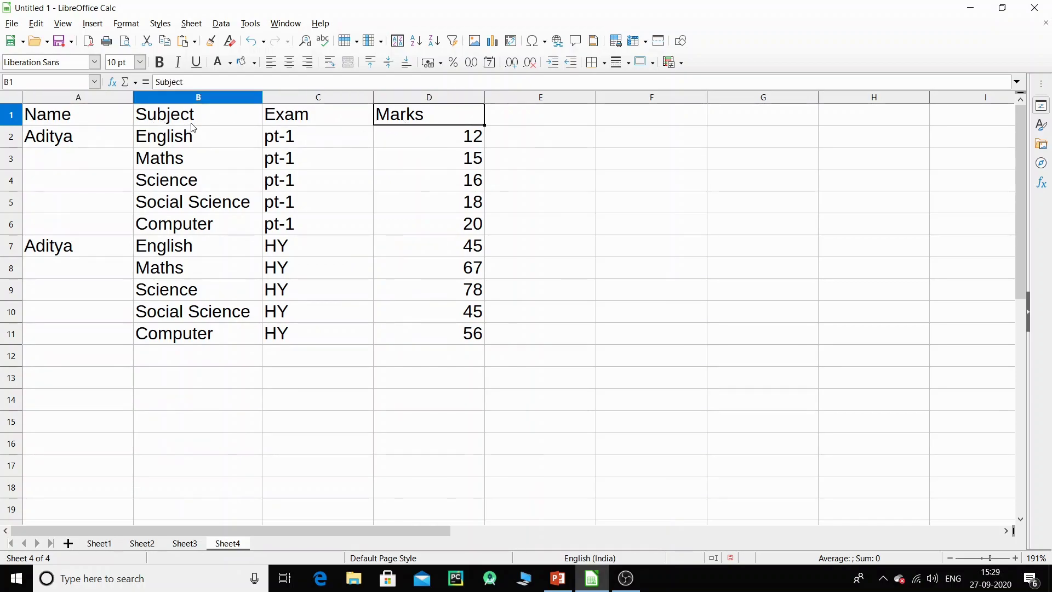
click(82, 120)
click(170, 118)
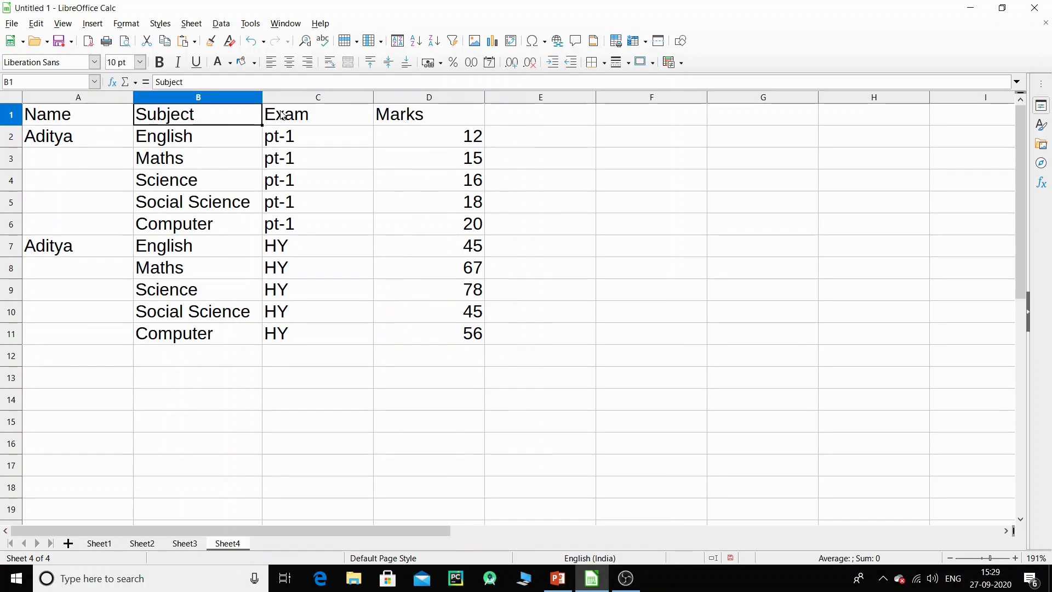
click(307, 116)
click(387, 114)
click(77, 123)
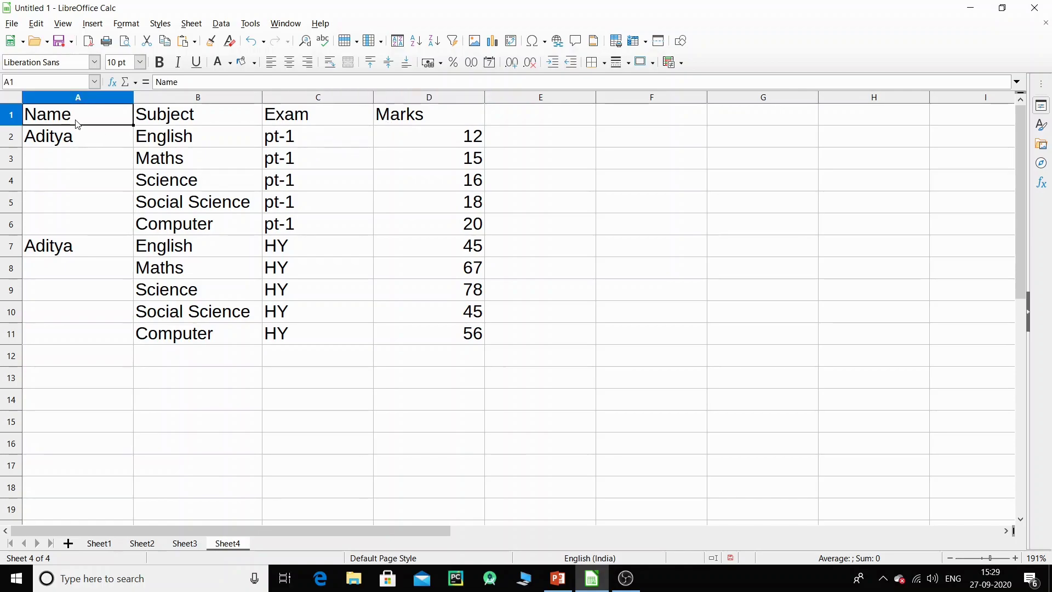
click(176, 123)
click(317, 127)
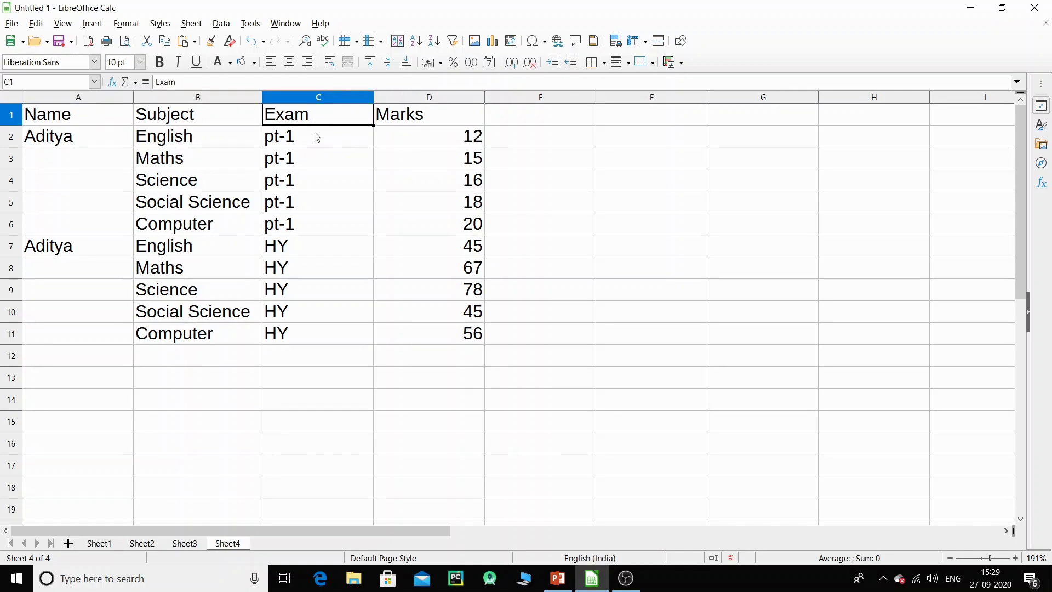
click(428, 121)
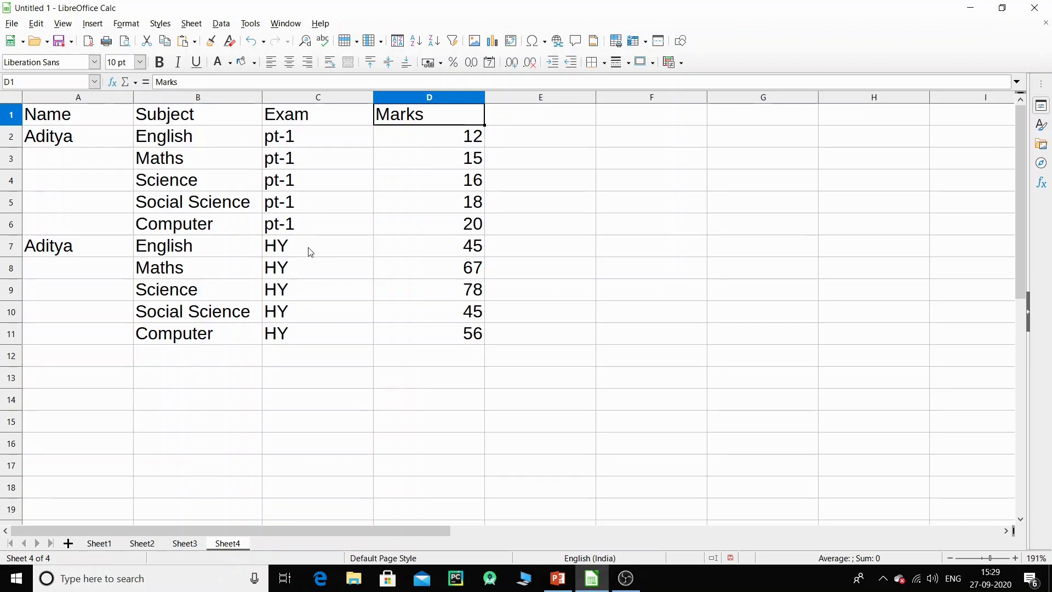
Step: Start Subtotals for the table in A1:D11 of Sheet4 and choose Marks as the column to subtotal
click(221, 25)
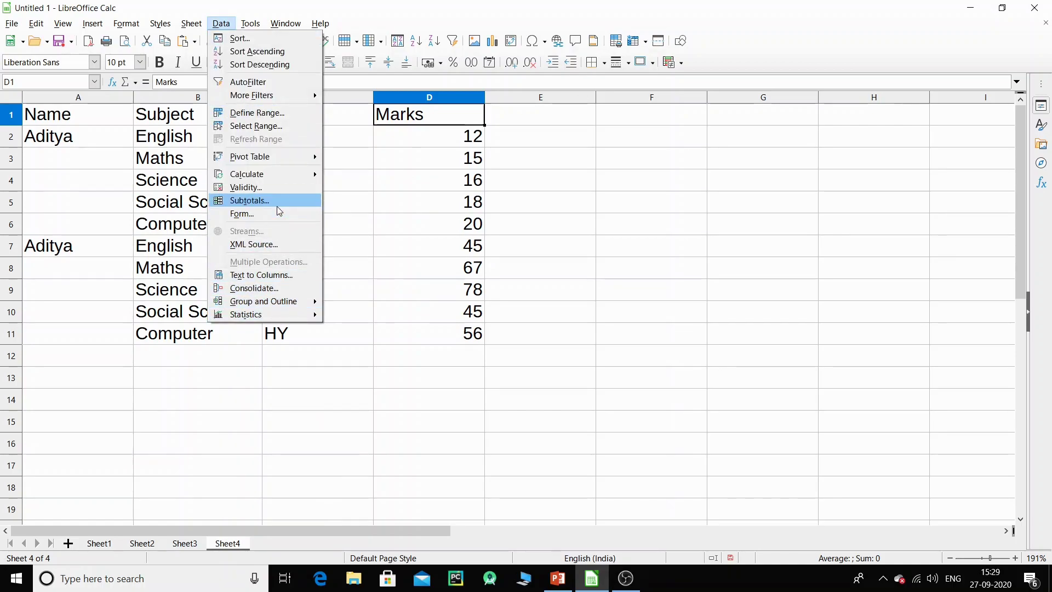
click(269, 205)
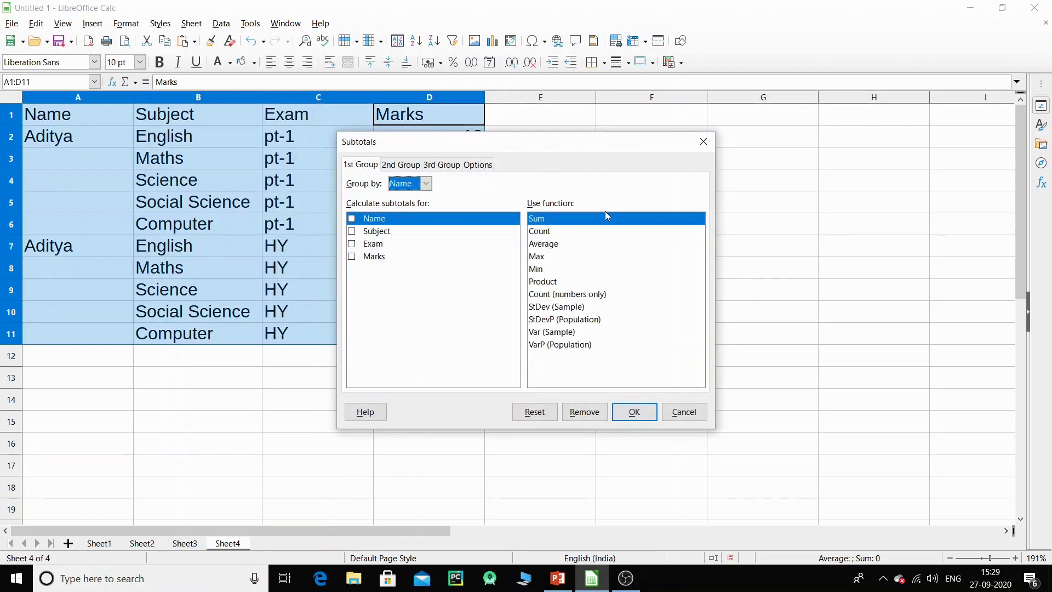
drag(679, 50, 515, 61)
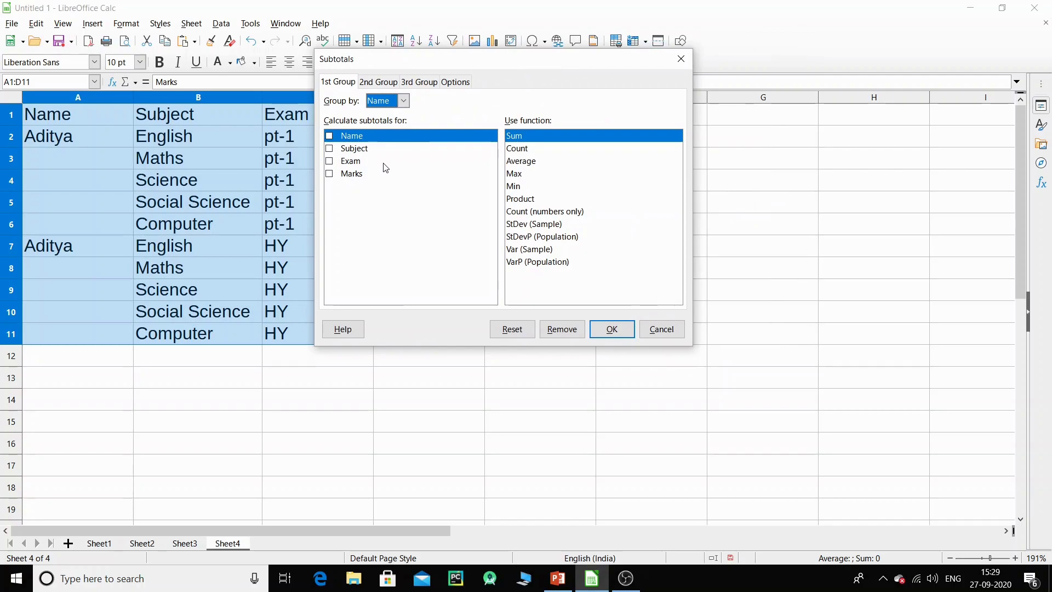
click(329, 173)
Step: Group the subtotals by Exam in the first group, keeping Sum as the function
drag(536, 60, 771, 171)
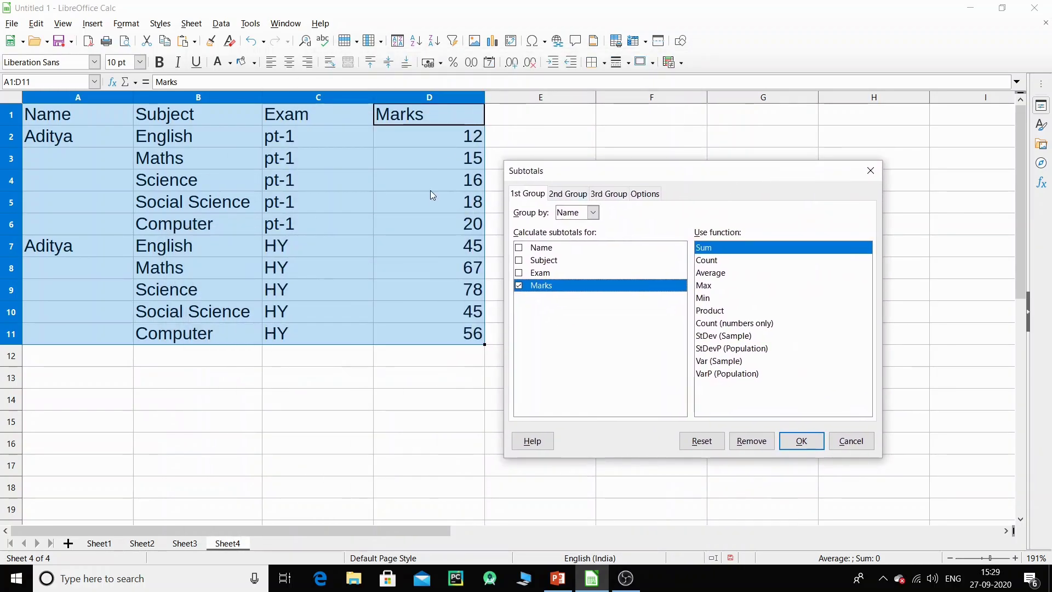
drag(668, 170, 570, 114)
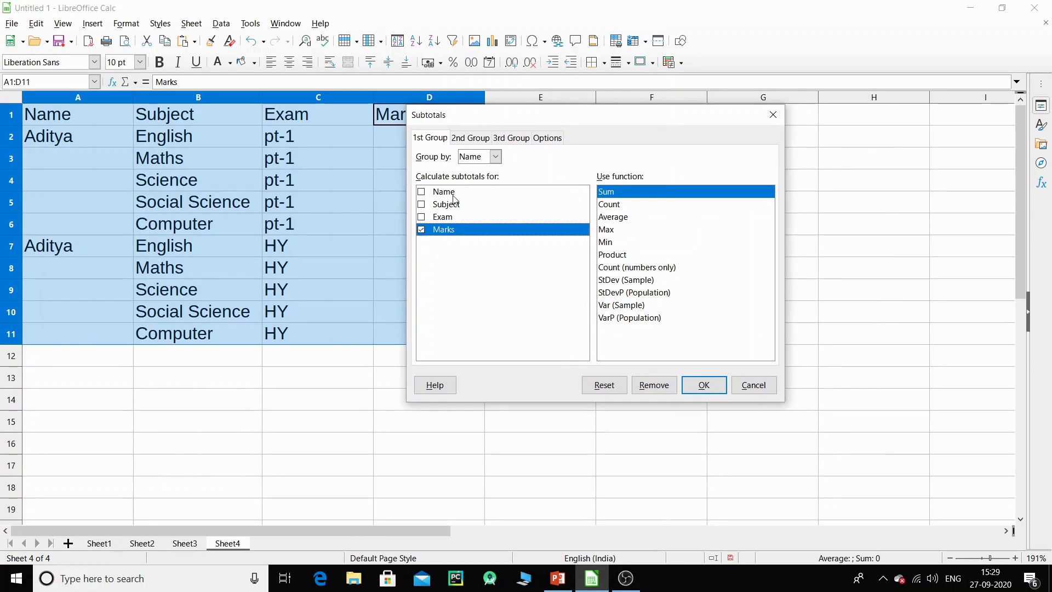
drag(548, 117, 524, 206)
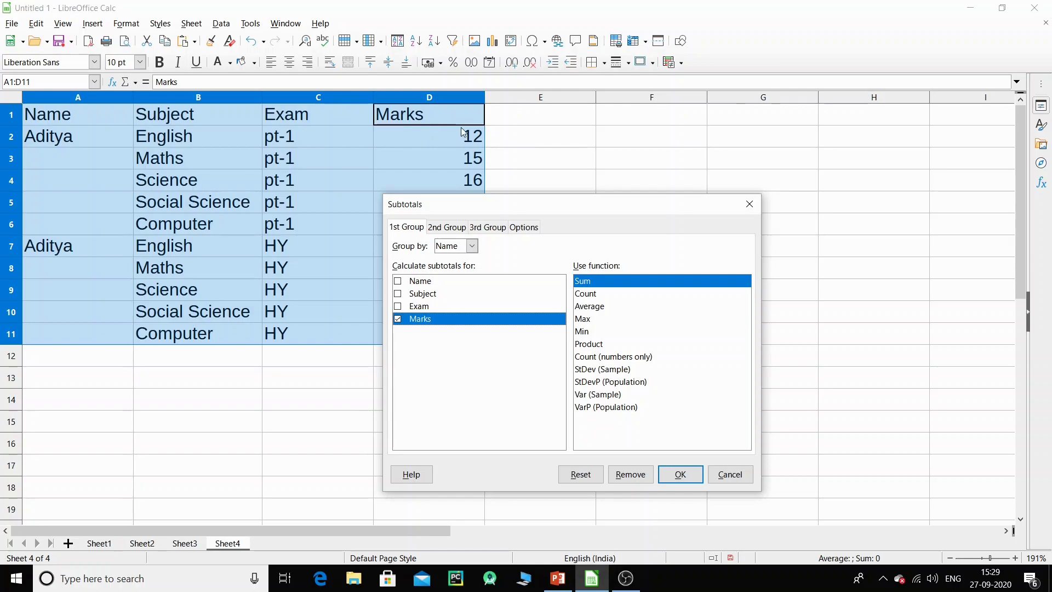
click(472, 248)
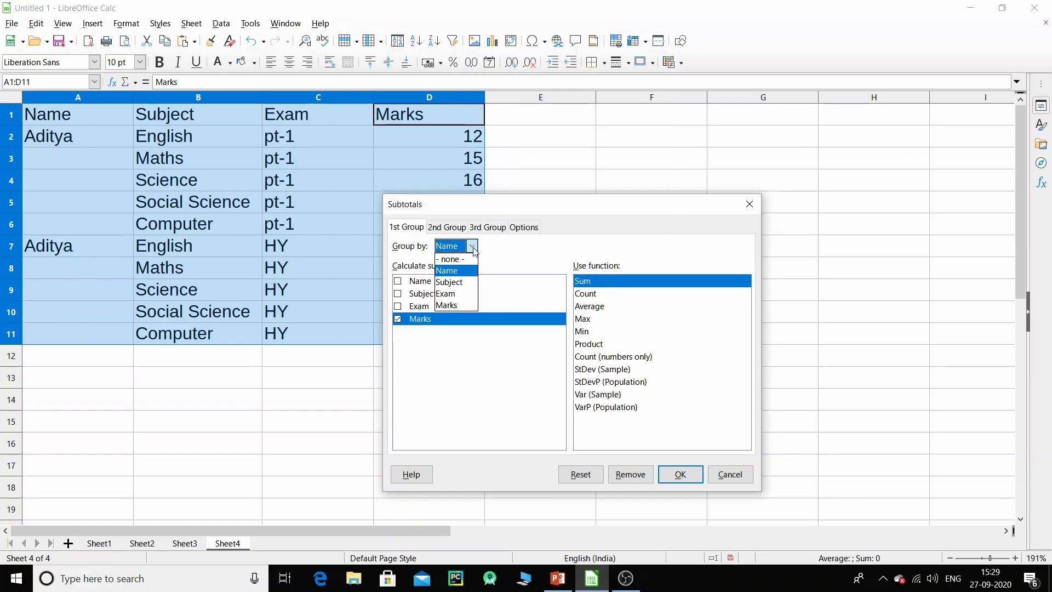
click(455, 294)
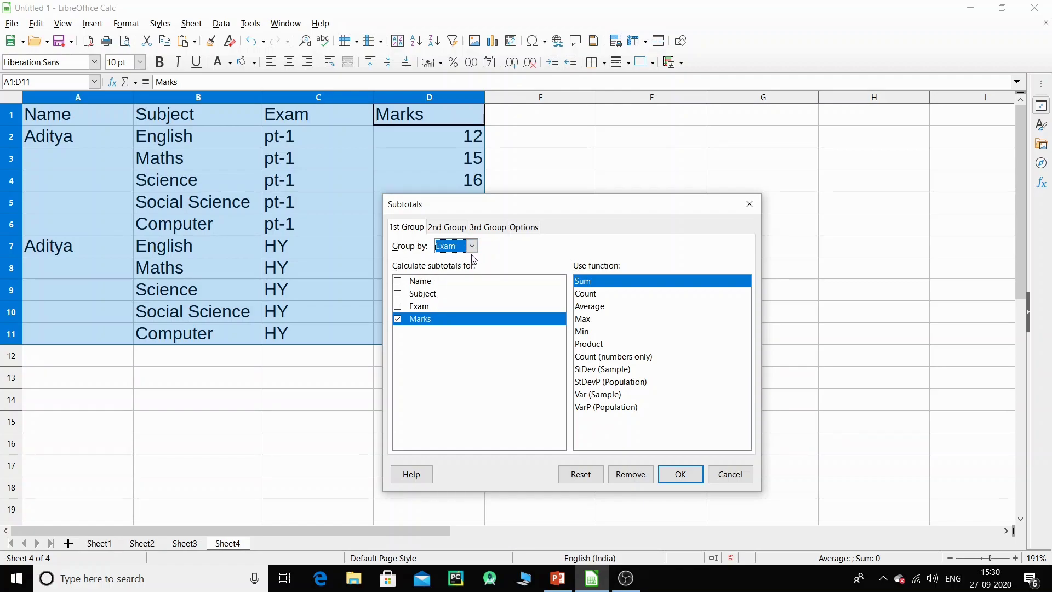
drag(522, 214, 621, 191)
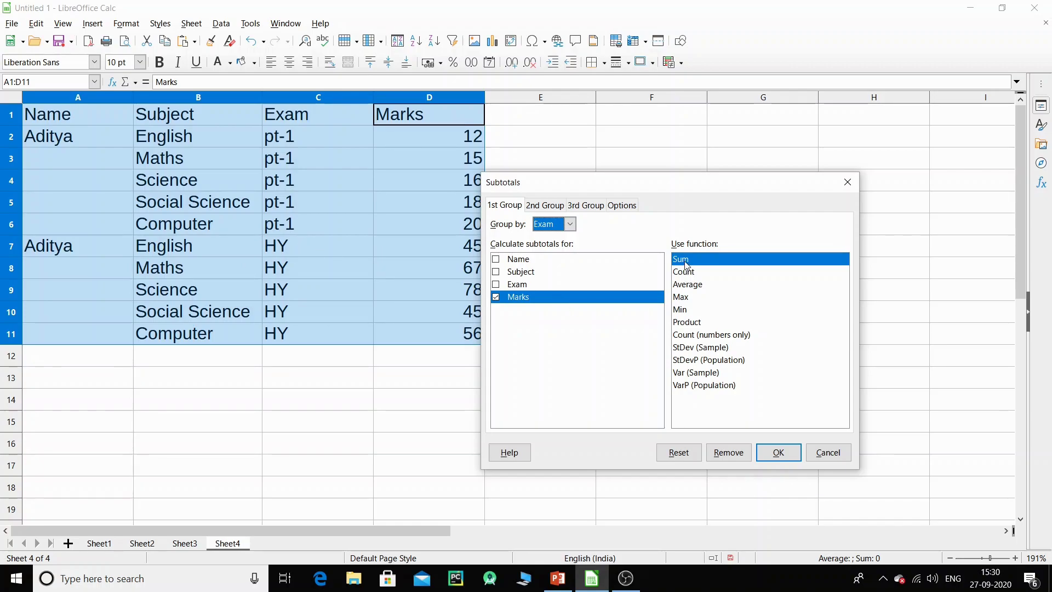
Step: Apply the Marks subtotals grouped by Exam and check the HY subtotal against its marks in D2:D6
click(787, 453)
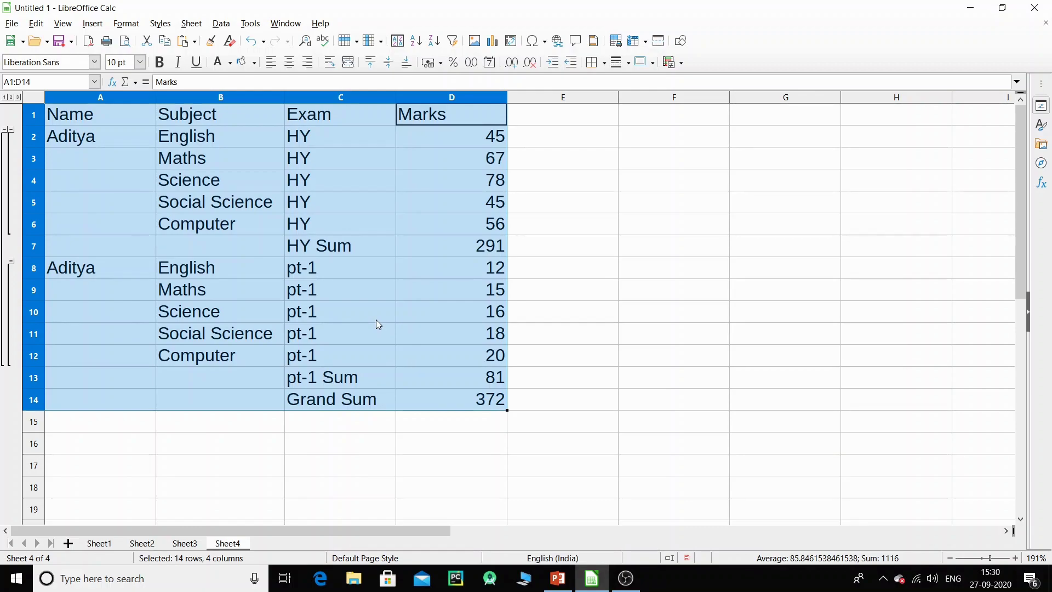
click(376, 320)
click(328, 253)
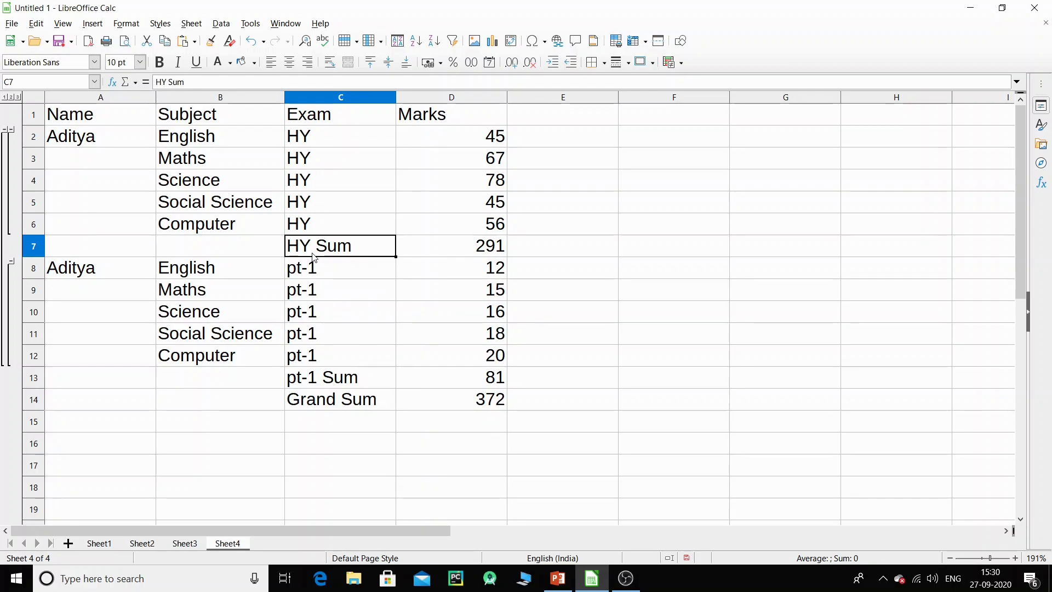
click(462, 245)
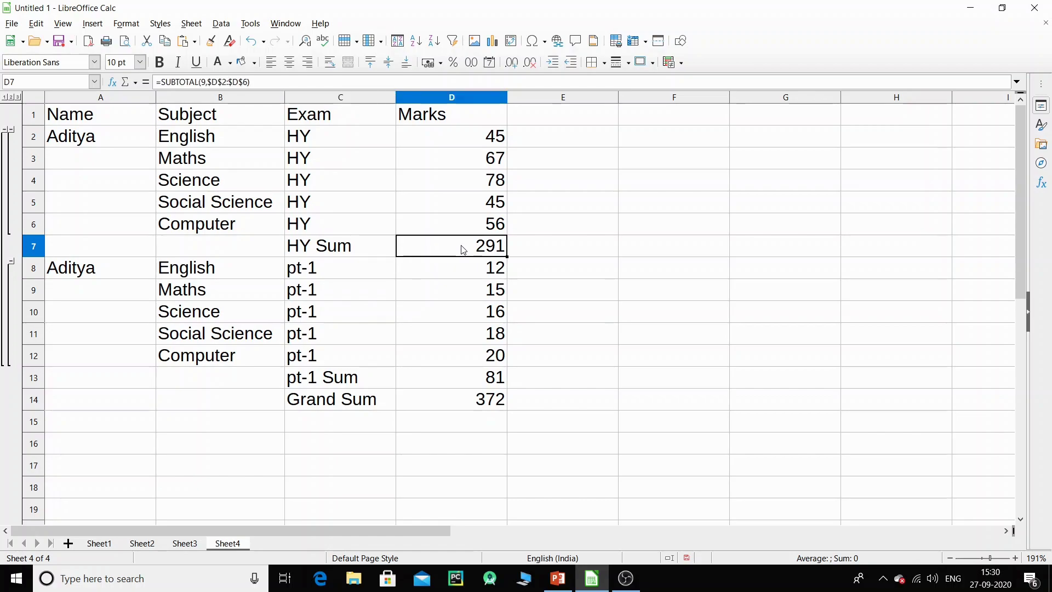
drag(492, 143, 493, 222)
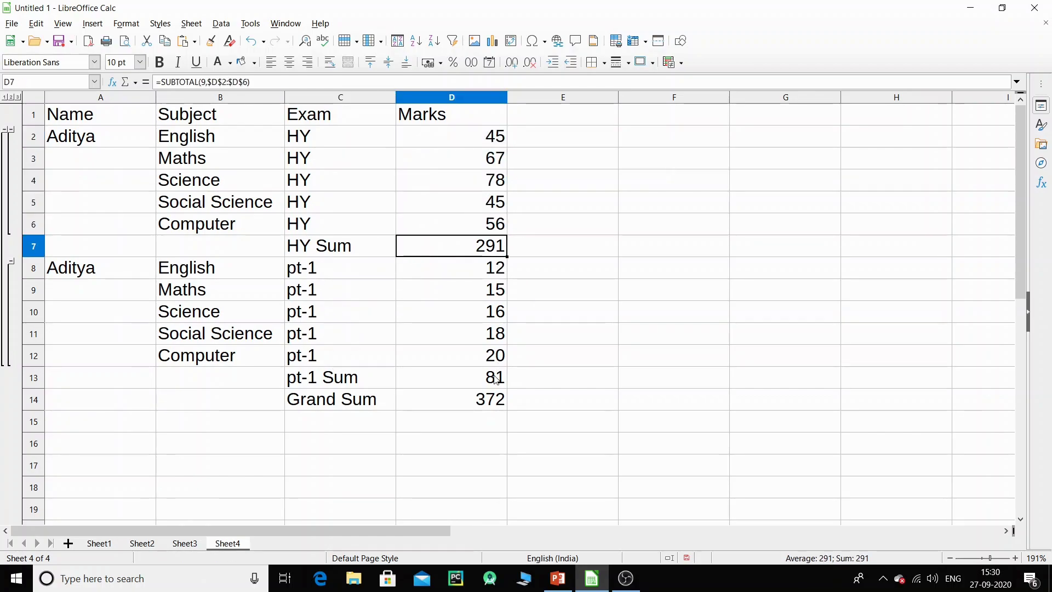
Step: Check the pt-1 subtotal in D13 and the grand total in D14
click(495, 386)
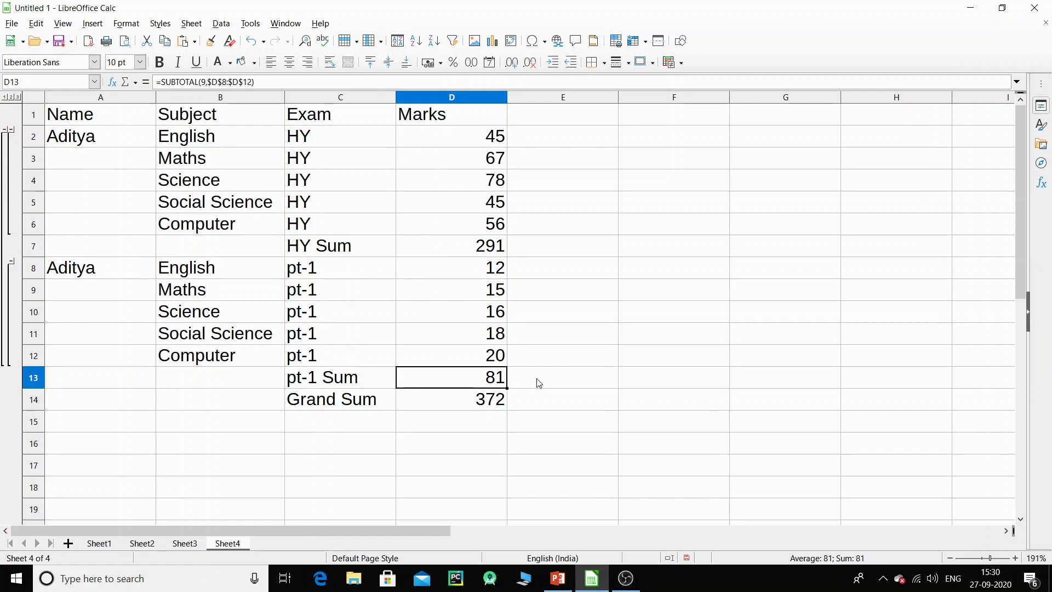
key(Down)
key(Left)
click(489, 402)
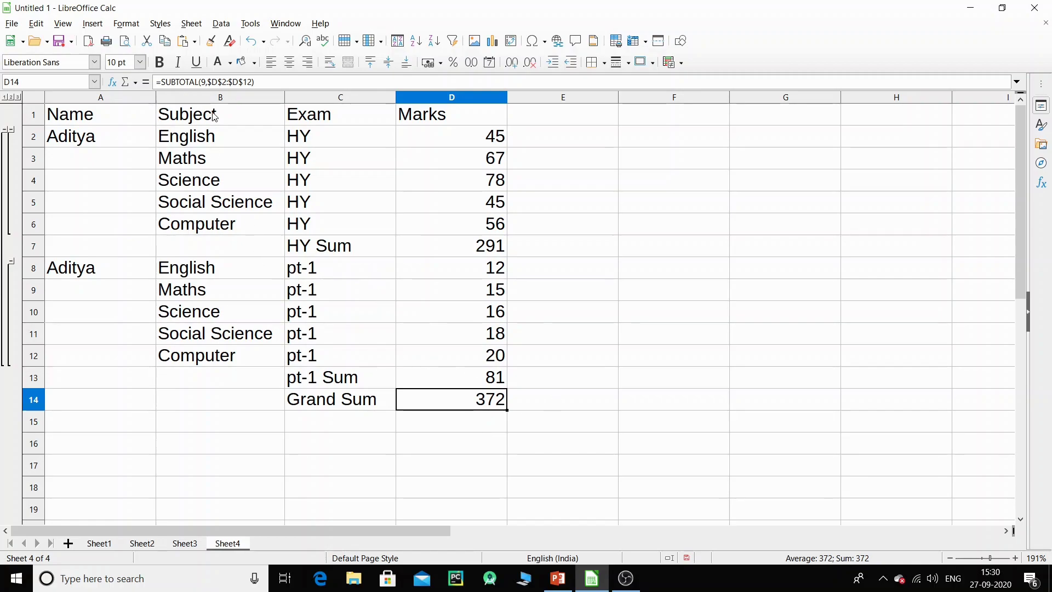
Step: Undo the Exam subtotals and start Subtotals again for A1:D11 with Marks as the column to subtotal
key(ctrl+z)
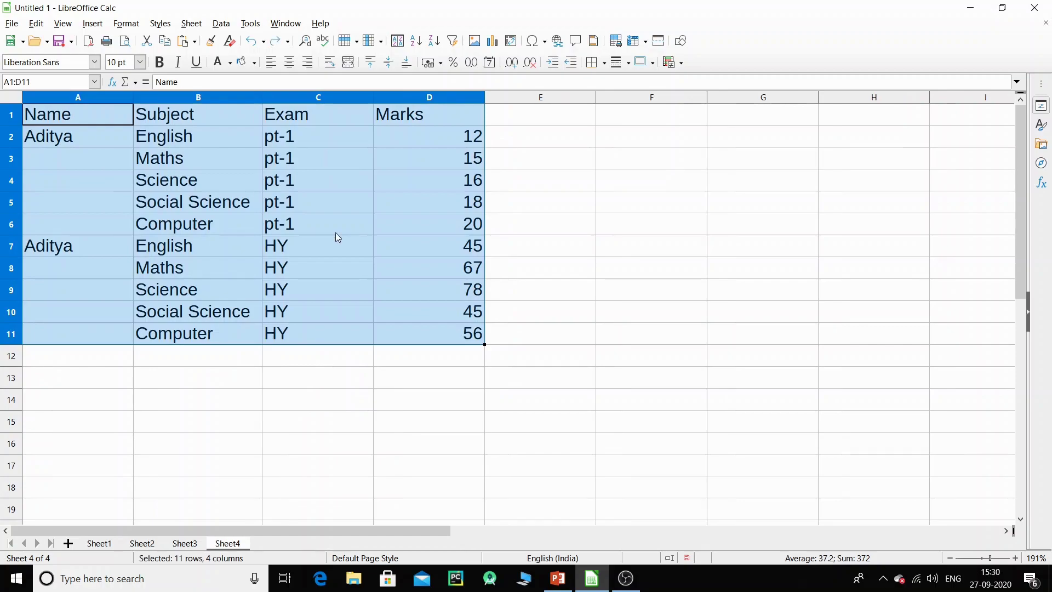
click(336, 233)
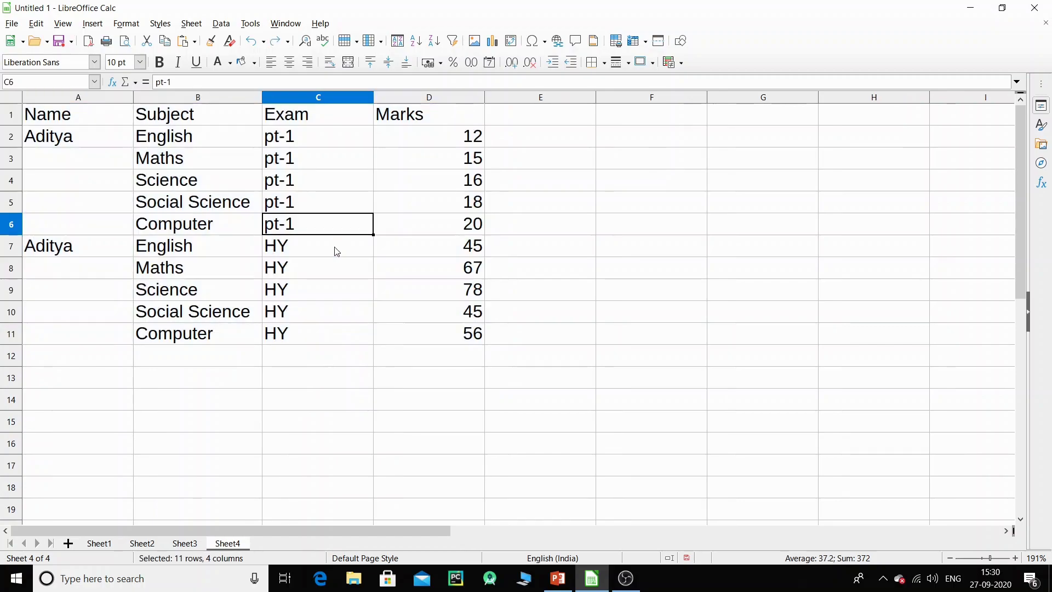
click(224, 24)
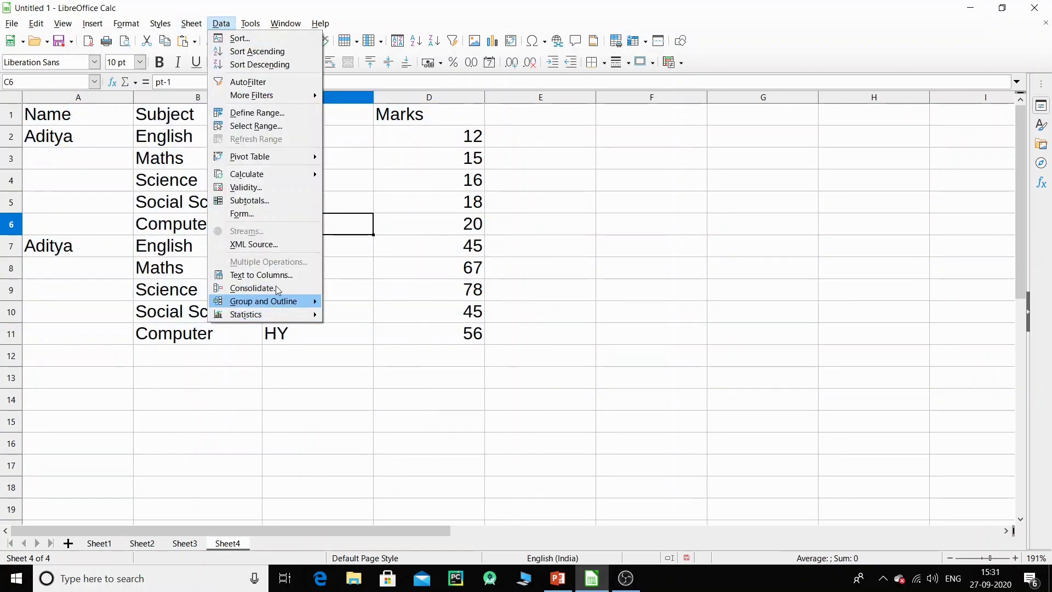
click(285, 200)
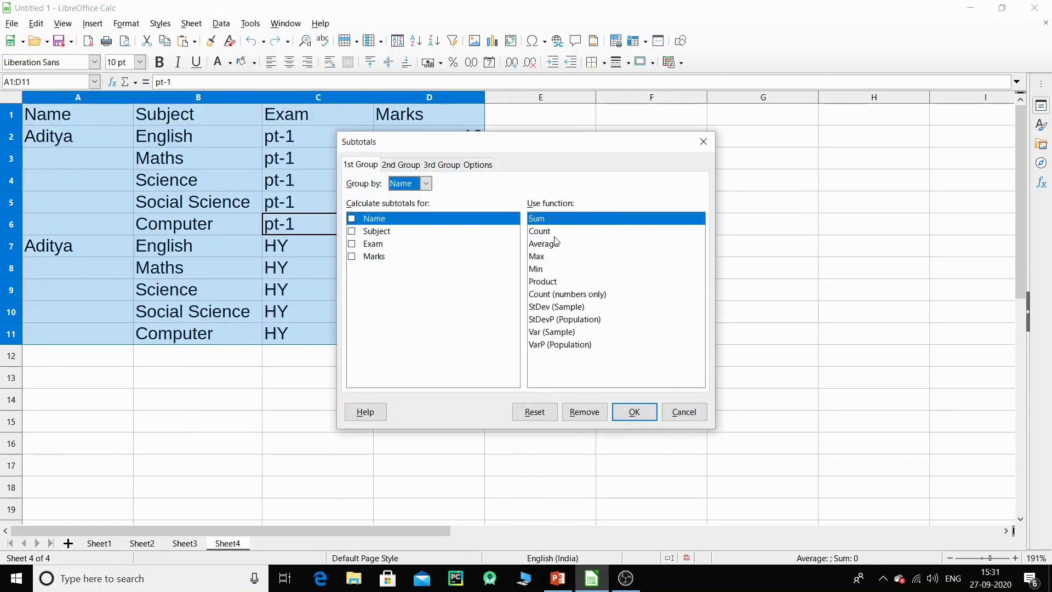
click(352, 257)
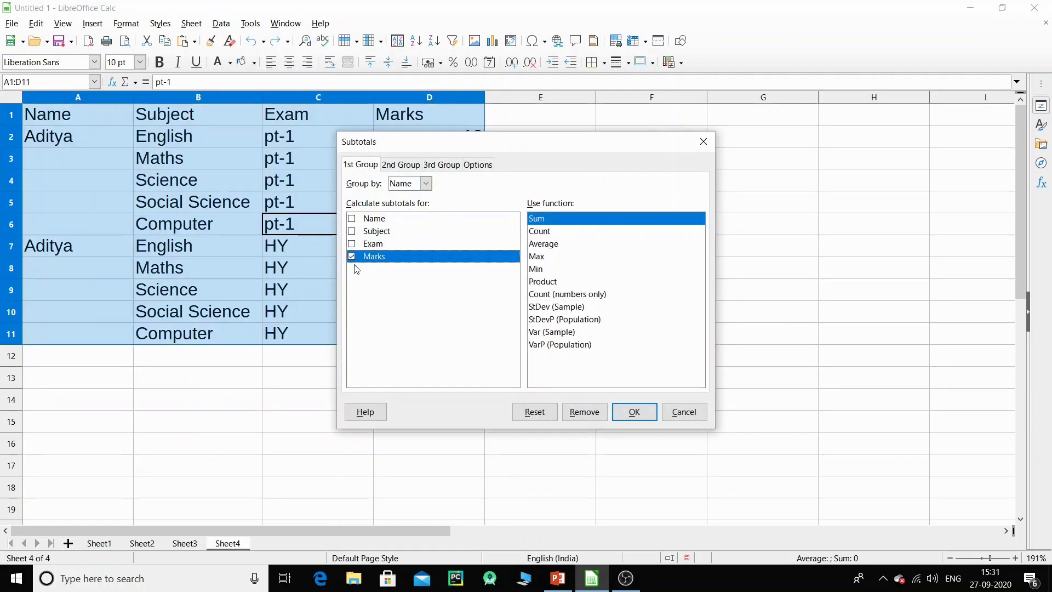
Step: Group the Marks subtotals by Subject with the Sum function and apply them to the table
click(426, 185)
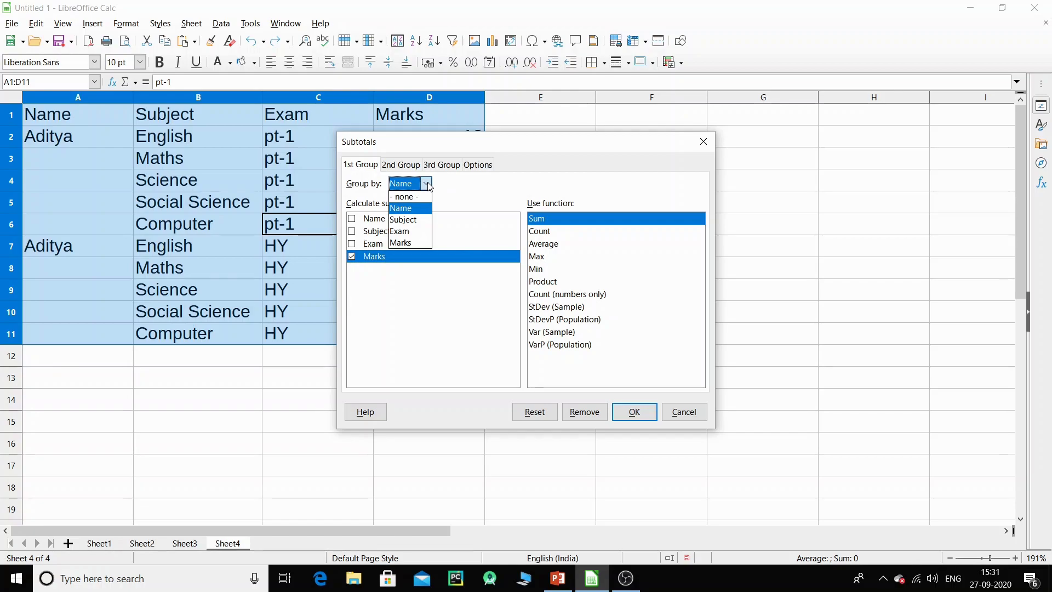
click(416, 221)
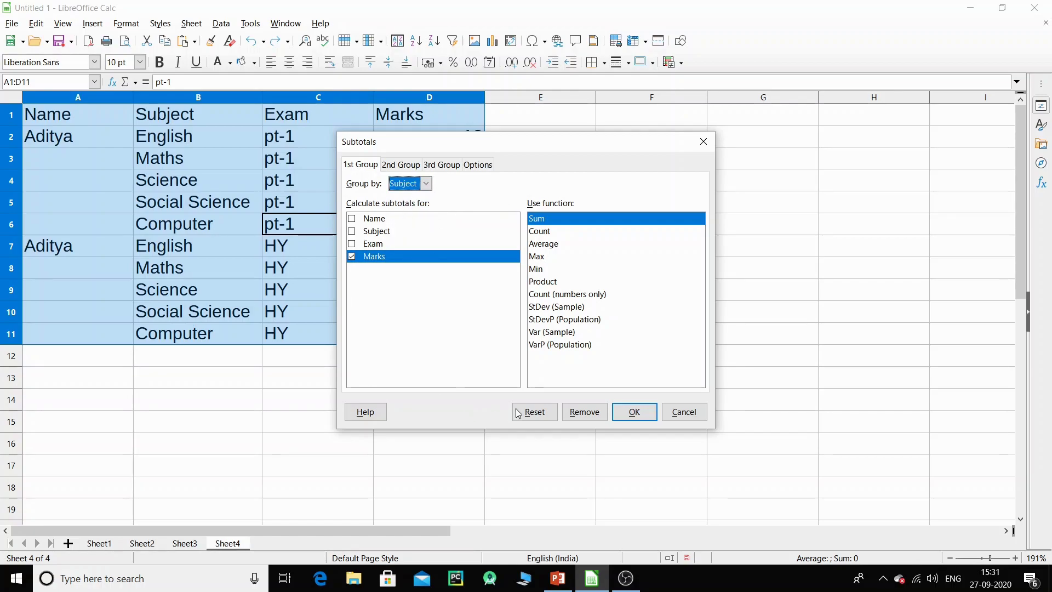
click(633, 415)
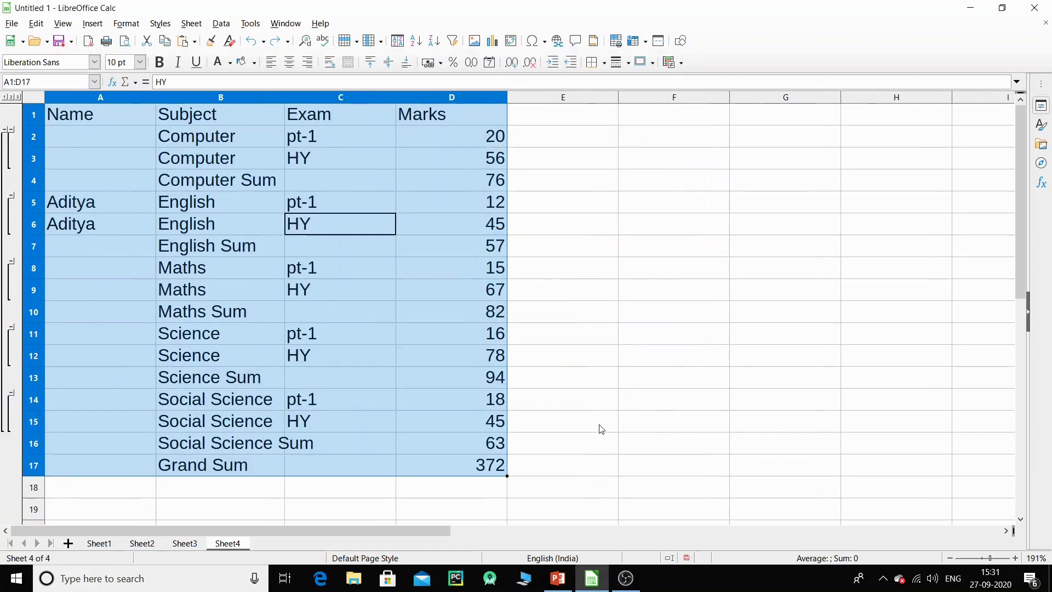
Step: Examine the Computer group in rows 2 to 4, comparing its two exam entries with the Computer subtotal in D4
click(316, 246)
click(215, 143)
click(216, 163)
click(222, 141)
click(224, 160)
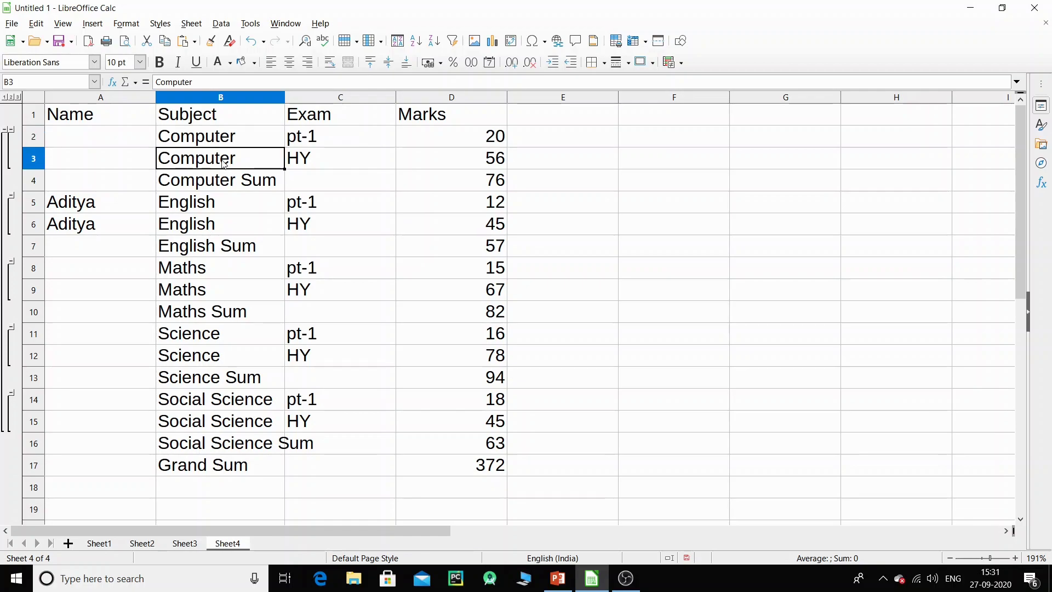
click(211, 146)
click(215, 160)
click(243, 189)
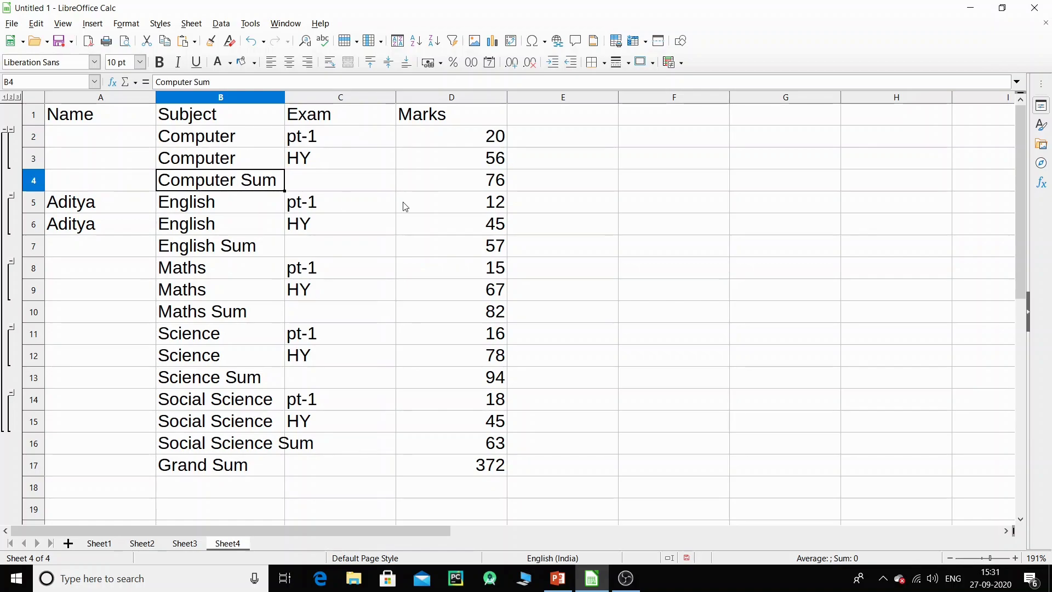
click(502, 190)
Step: Review the English, Maths, Science and Social Science groups and check the grand total in D17
click(239, 208)
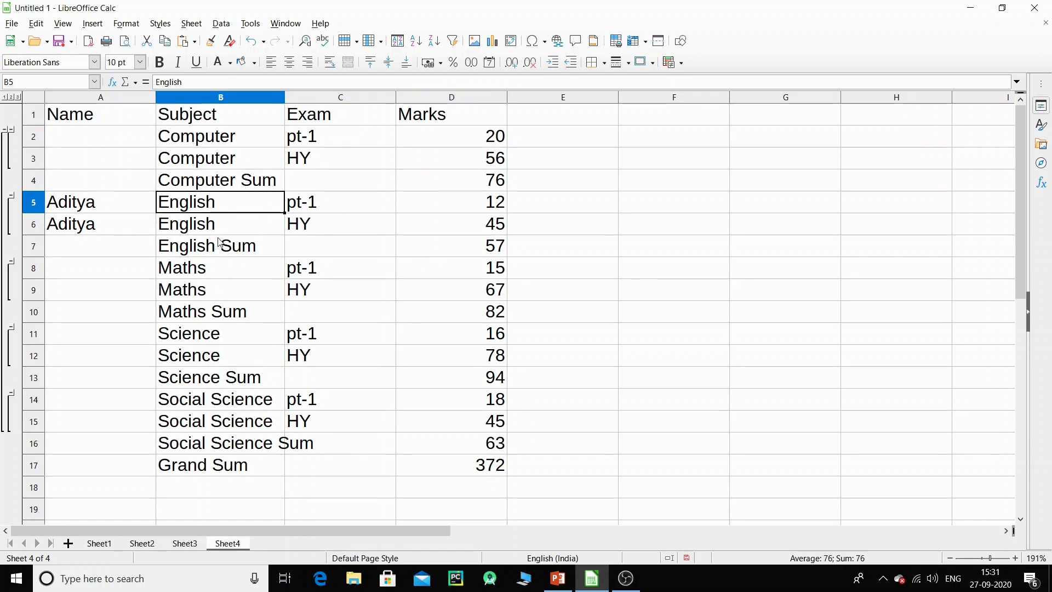
click(222, 227)
click(215, 247)
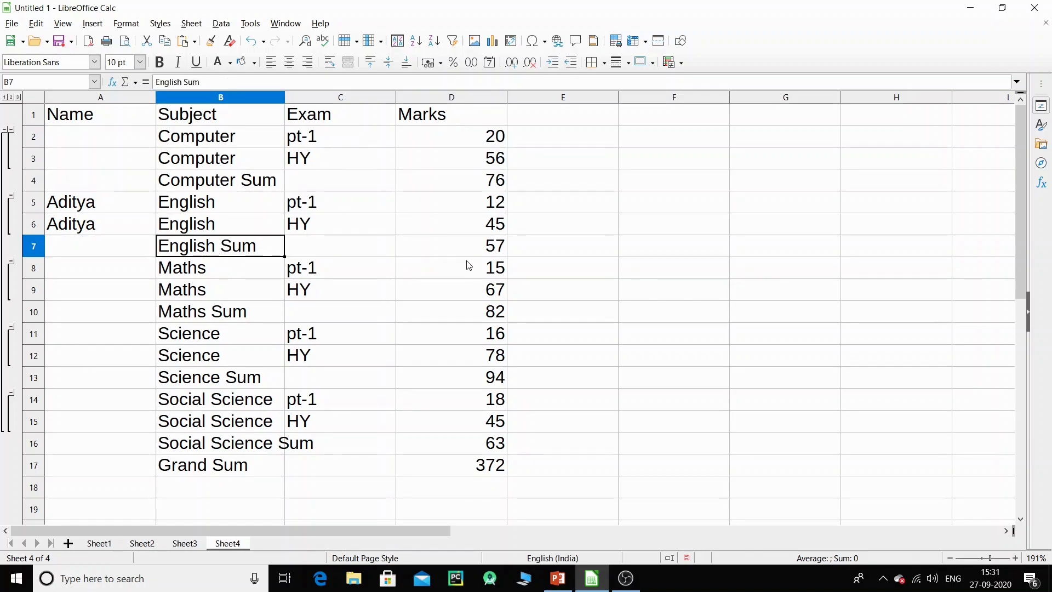
click(188, 276)
click(187, 290)
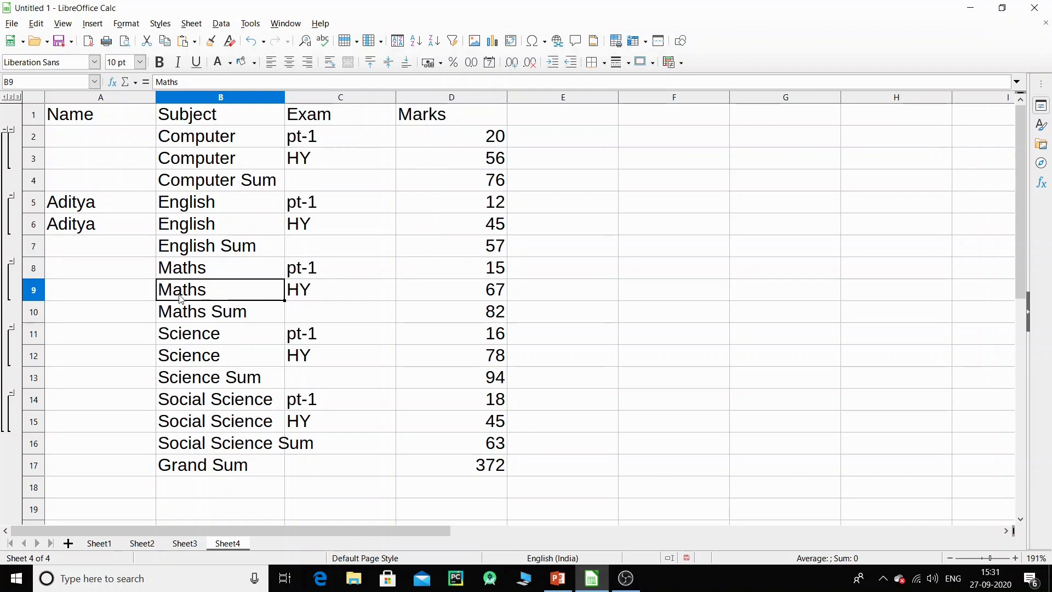
click(212, 314)
click(215, 338)
click(214, 355)
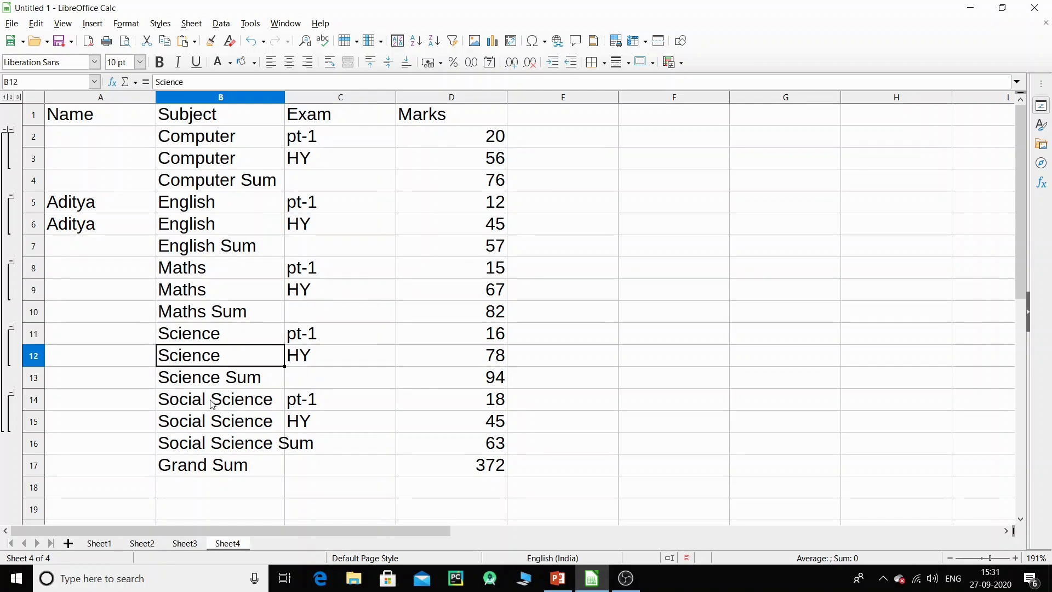
click(233, 406)
click(234, 426)
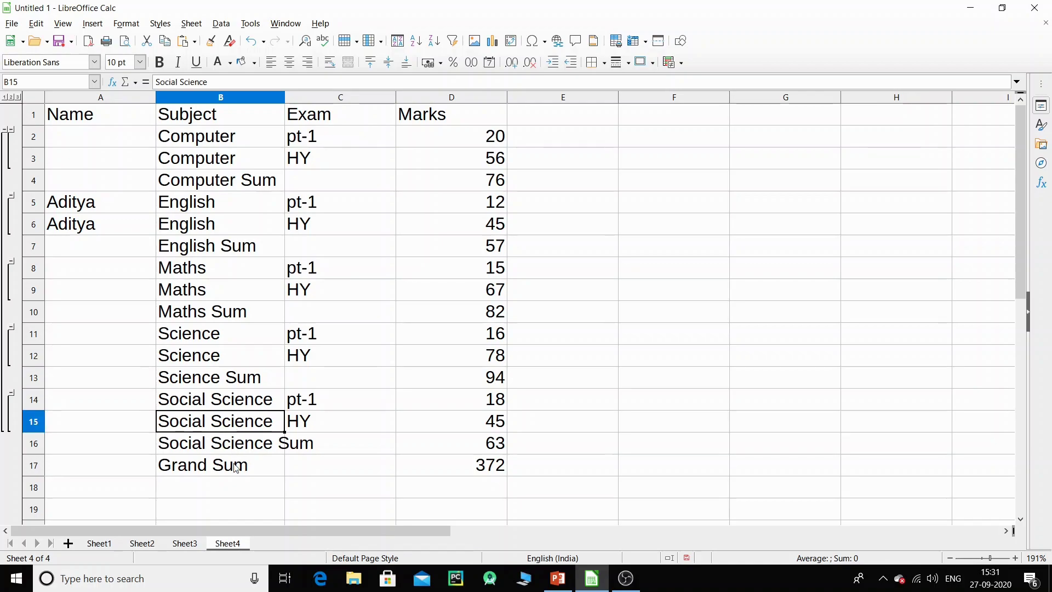
click(488, 471)
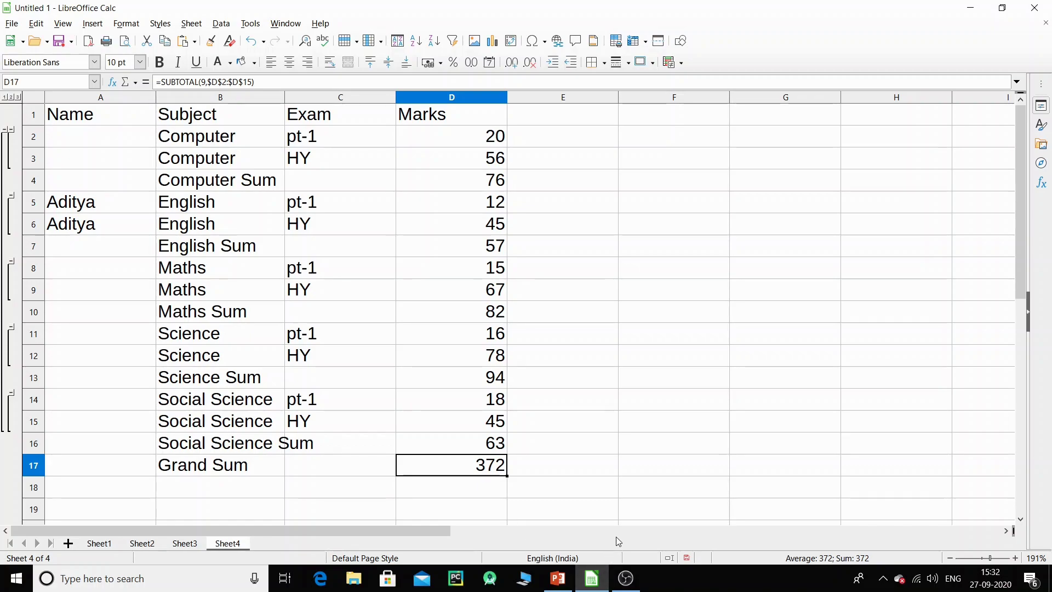
Step: Switch to PowerPoint to view the Scenario Analysis topic list, and return to the LibreOffice Calc workbook
click(558, 578)
key(F5)
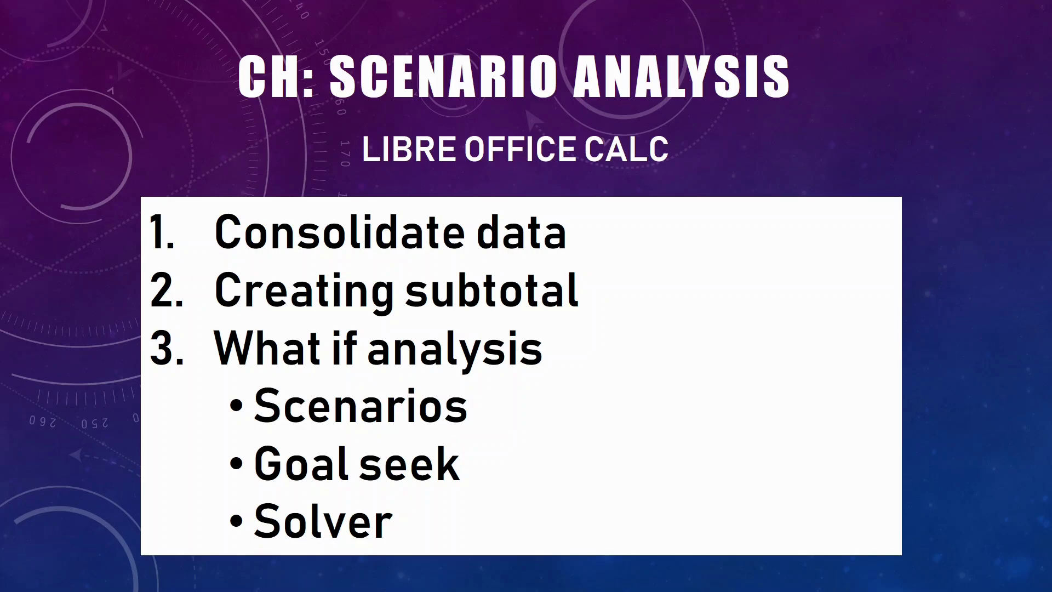
key(Escape)
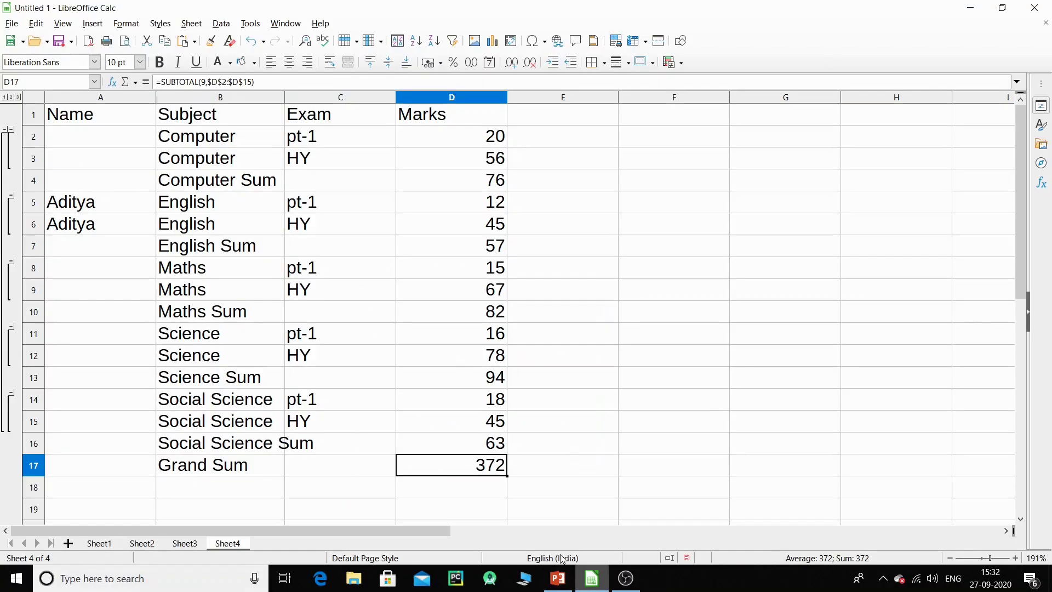
click(591, 579)
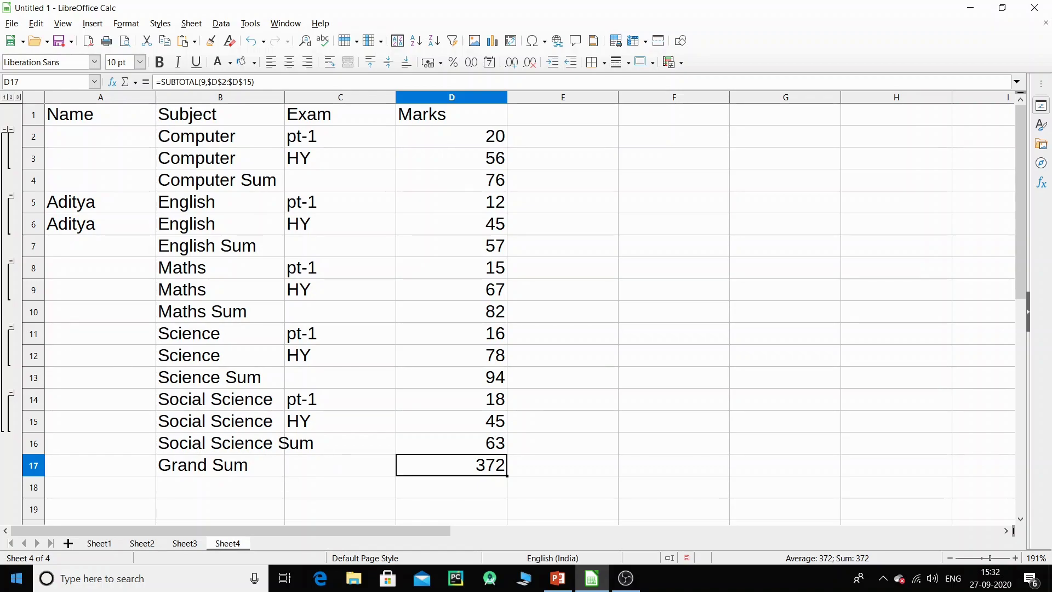
Step: Add a blank sheet after Sheet4, and undo both that insertion and the Subject subtotals on Sheet4
click(68, 543)
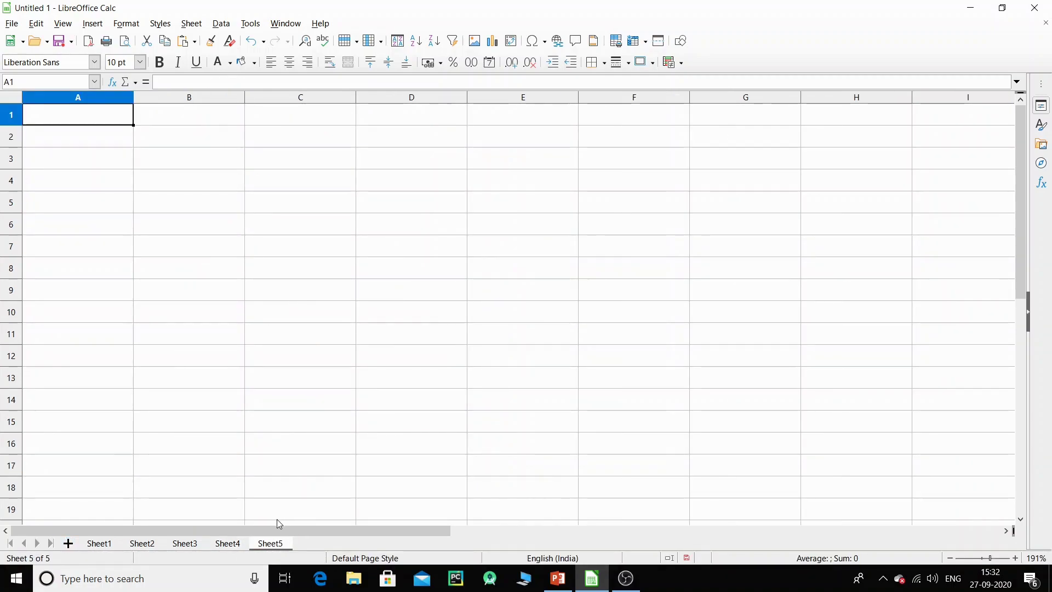
click(228, 543)
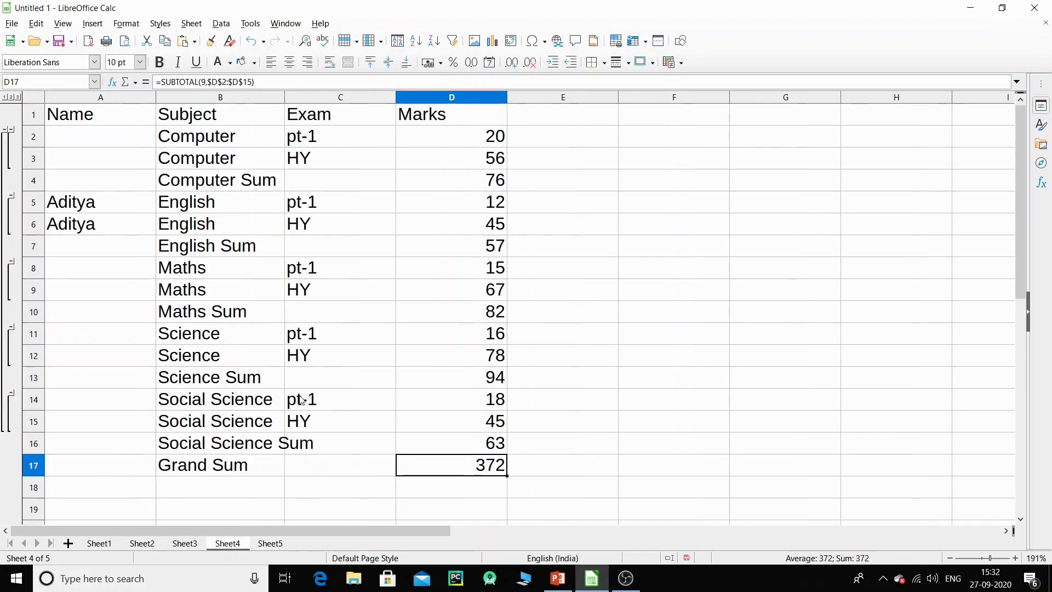
key(ctrl+z)
key(ctrl+z)
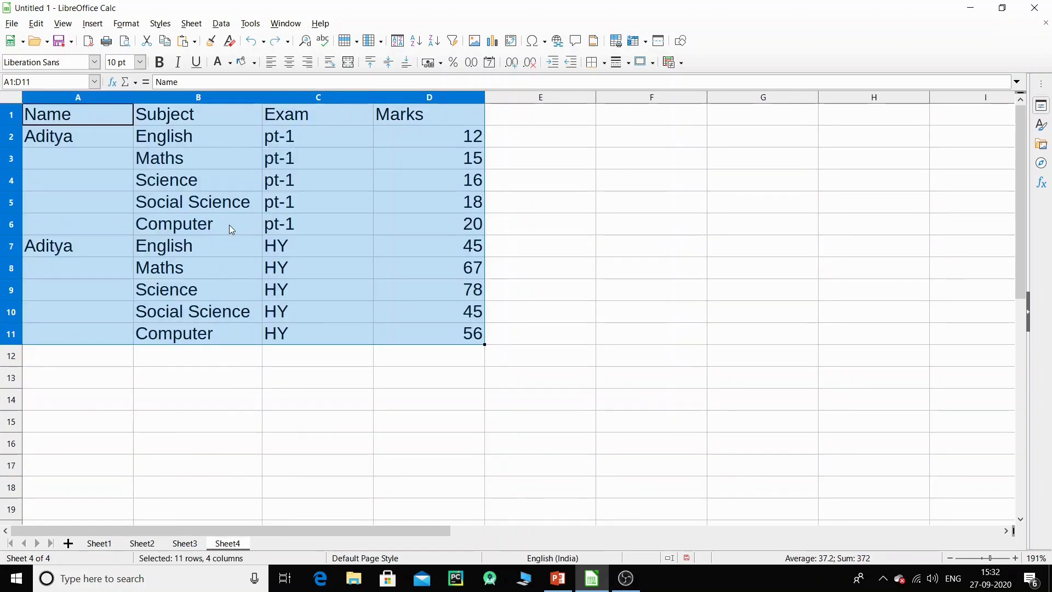
click(232, 226)
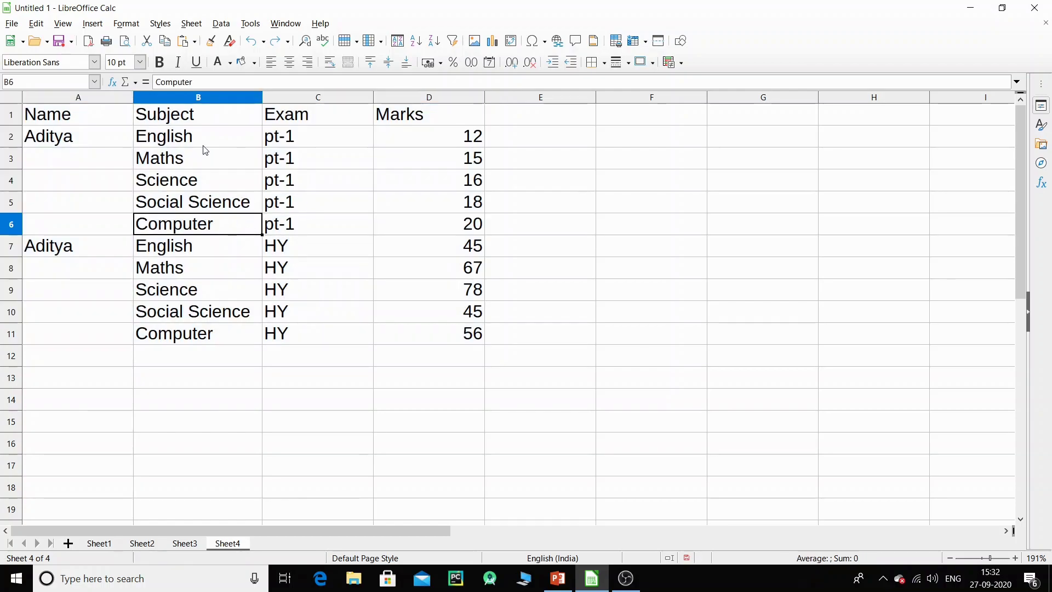
Step: Copy the five subject names in B2:B6 of Sheet4 to B2:B6 of a new Sheet5
drag(208, 142, 200, 232)
key(ctrl+c)
click(184, 544)
click(228, 543)
click(68, 543)
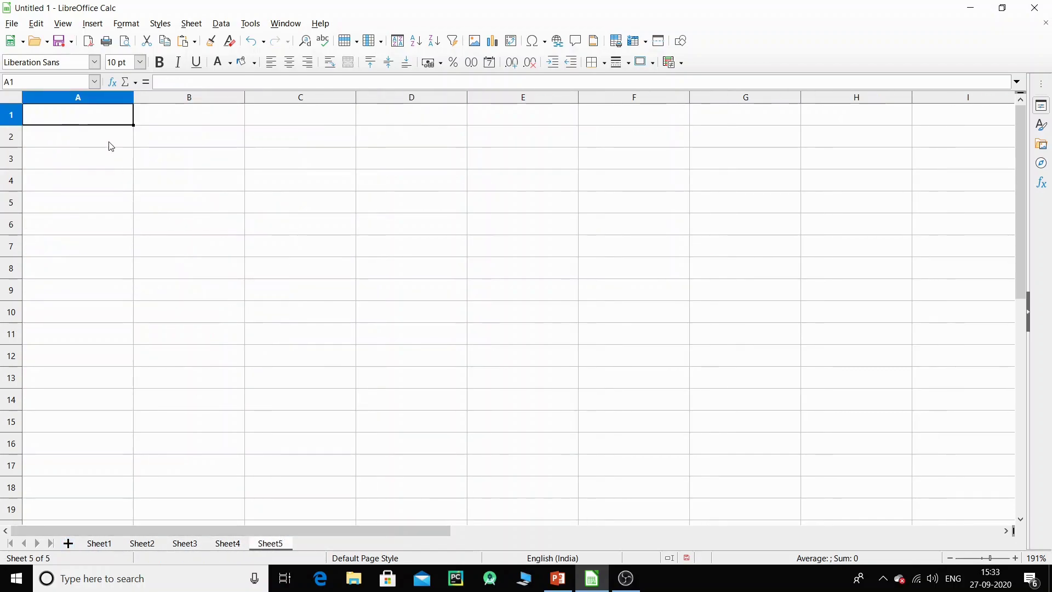
click(204, 145)
key(ctrl+v)
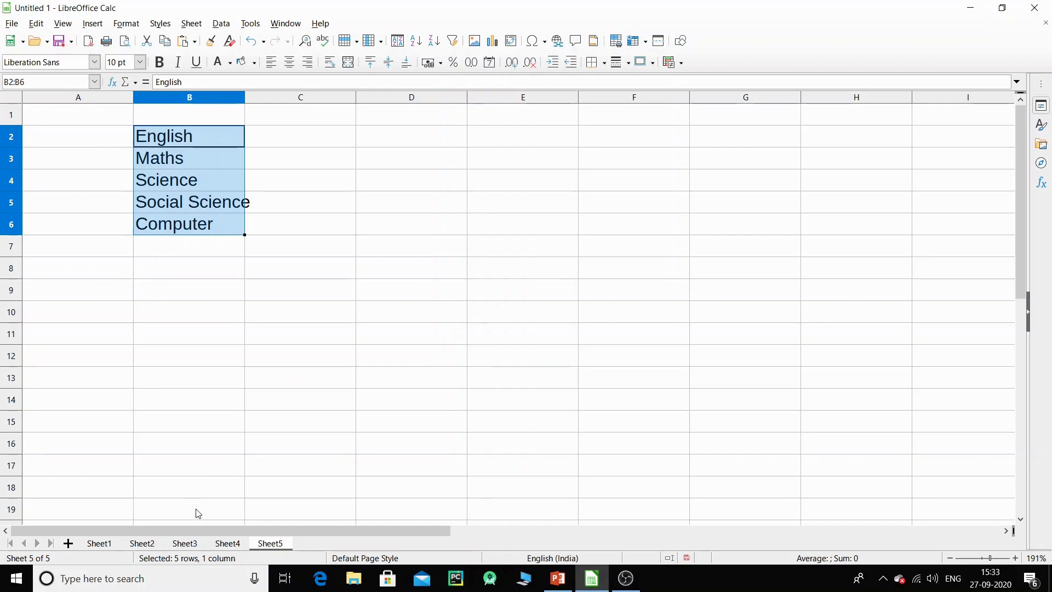
Step: Copy the HY marks in D7:D11 of Sheet4 to C2:C6 beside the subjects on Sheet5
click(187, 544)
click(228, 543)
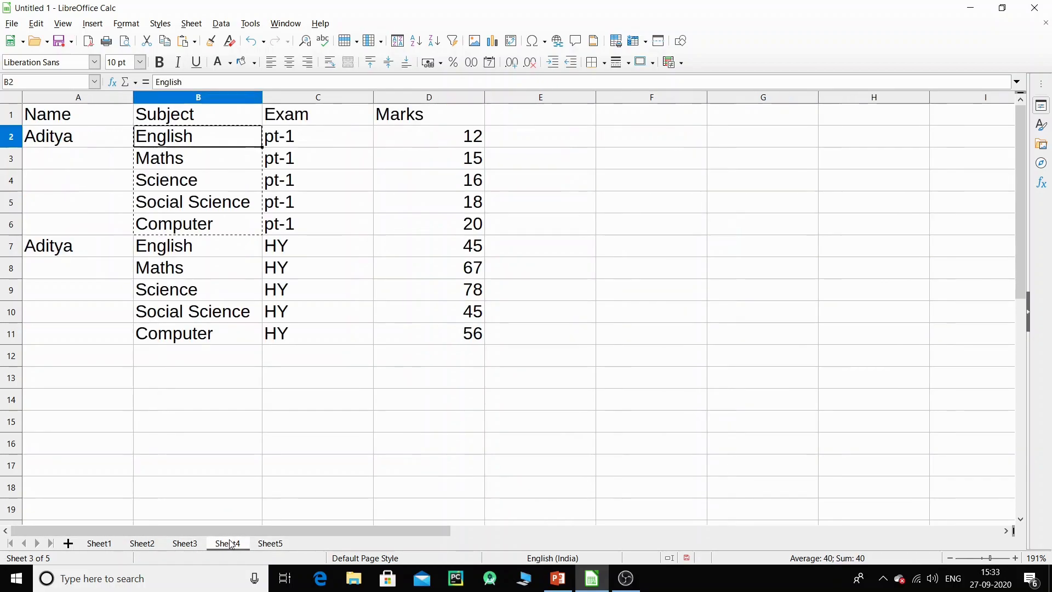
click(447, 140)
drag(448, 140, 448, 333)
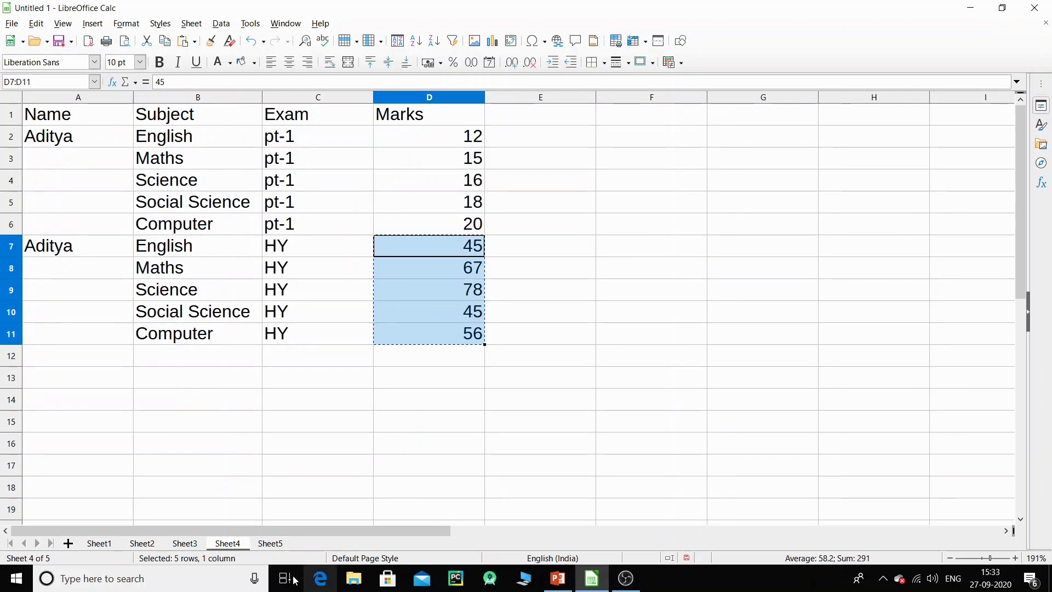
key(ctrl+Page_Down)
click(313, 147)
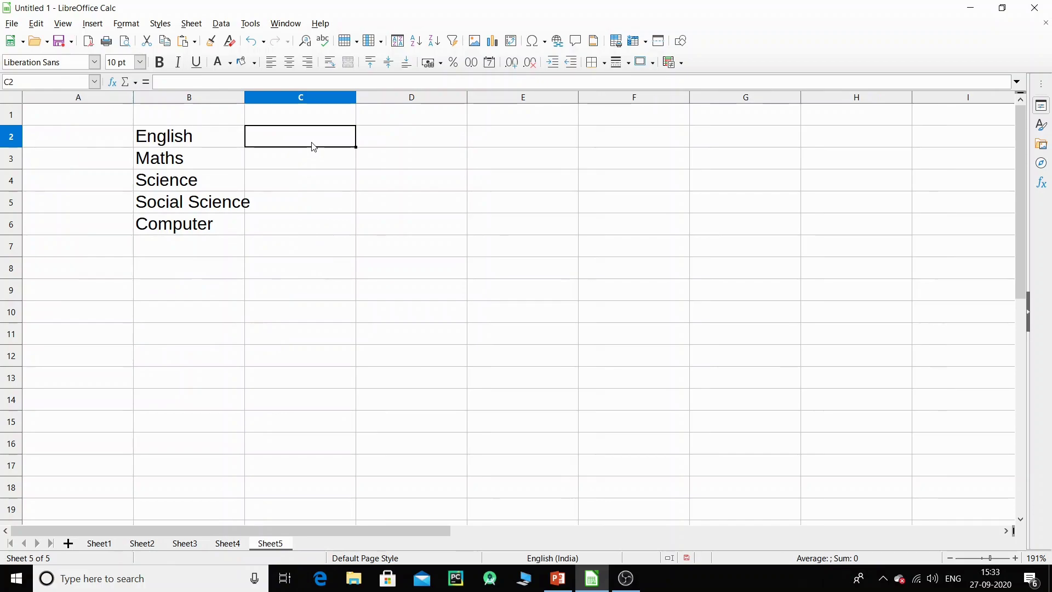
key(ctrl+v)
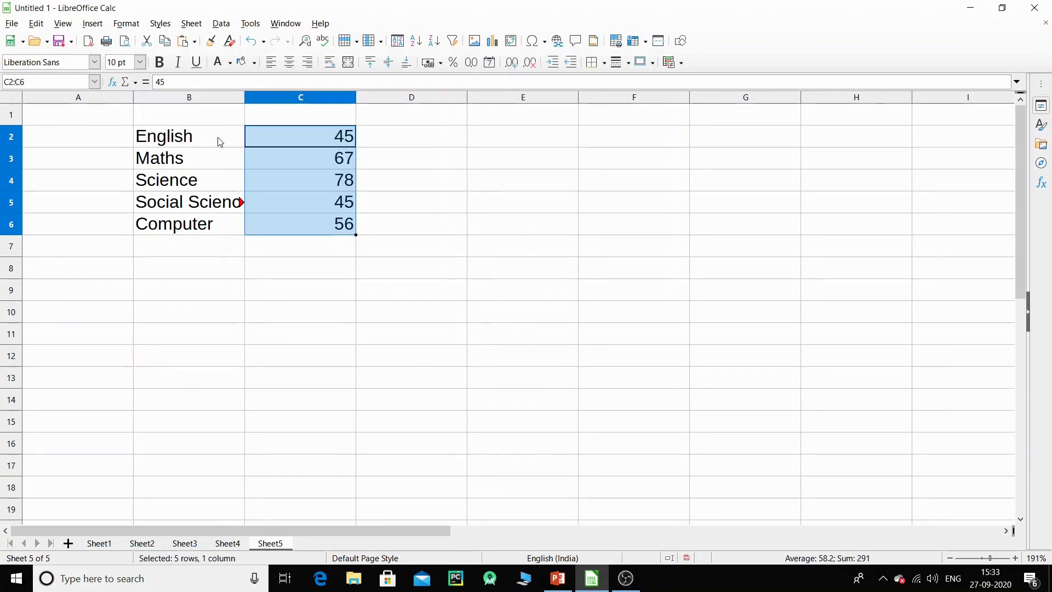
Step: Widen column B to fit the subject names, and total the marks in C7 with =SUM(C2:C6)
click(228, 138)
drag(245, 95, 262, 94)
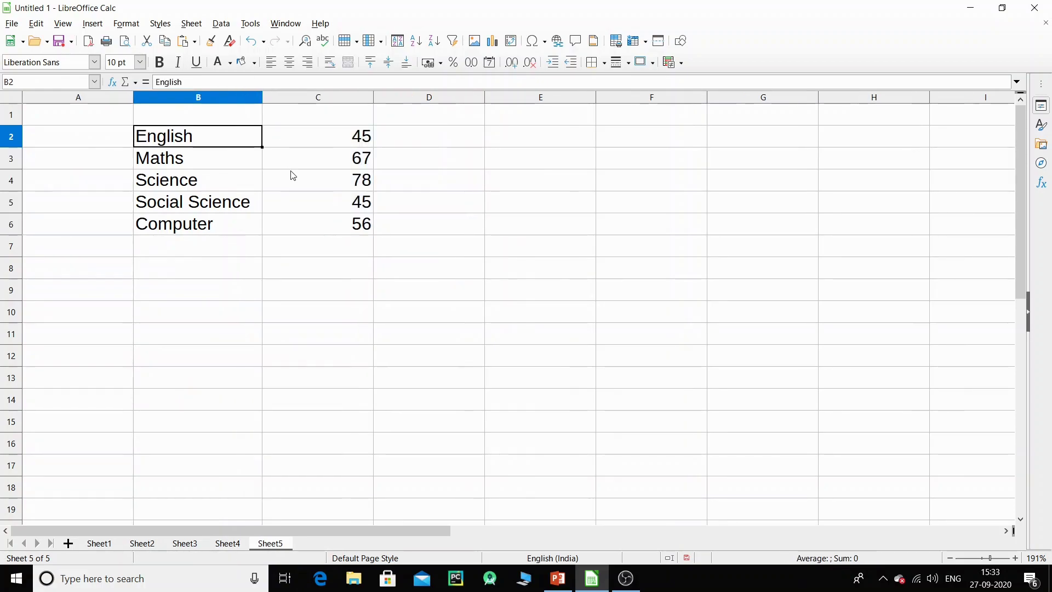
click(343, 255)
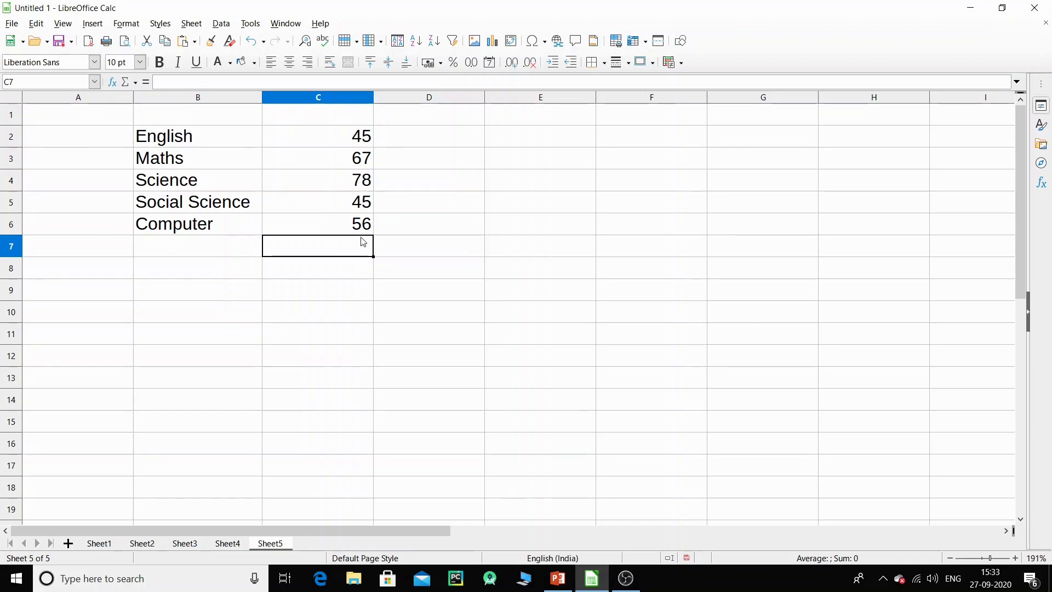
text(=)
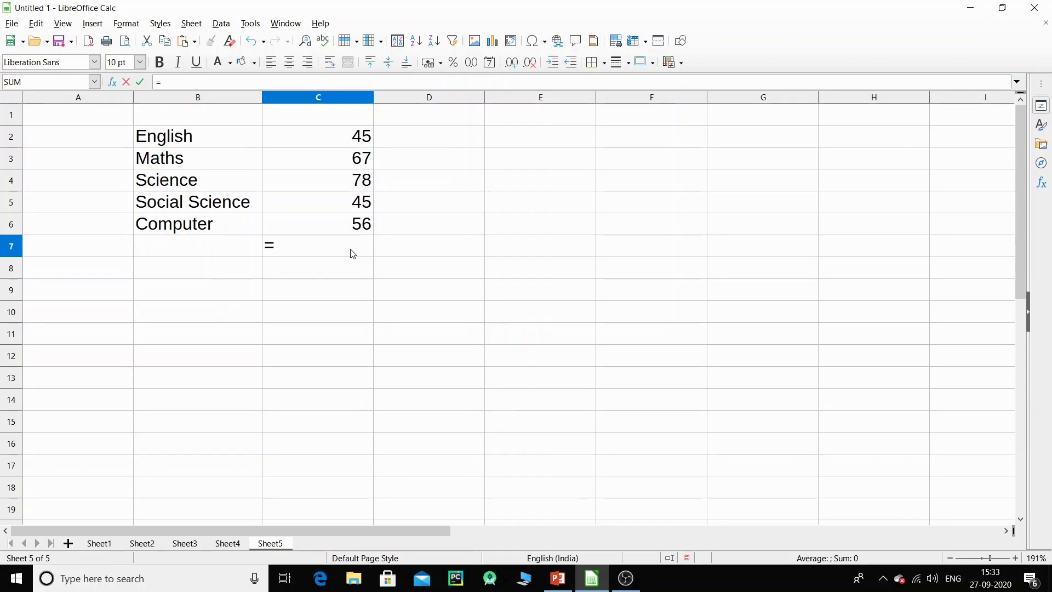
text(sum)
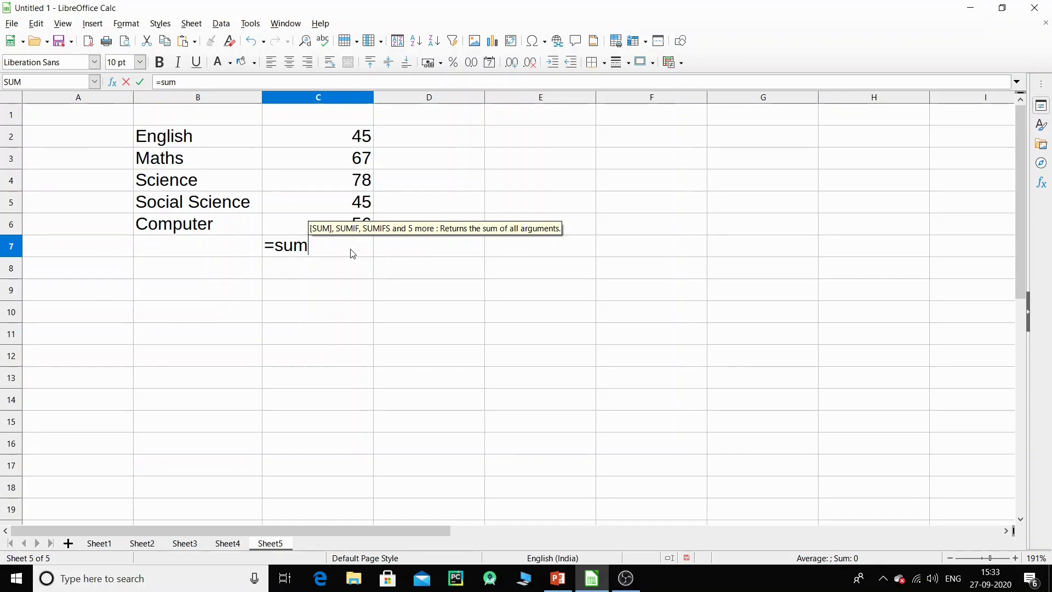
text(()
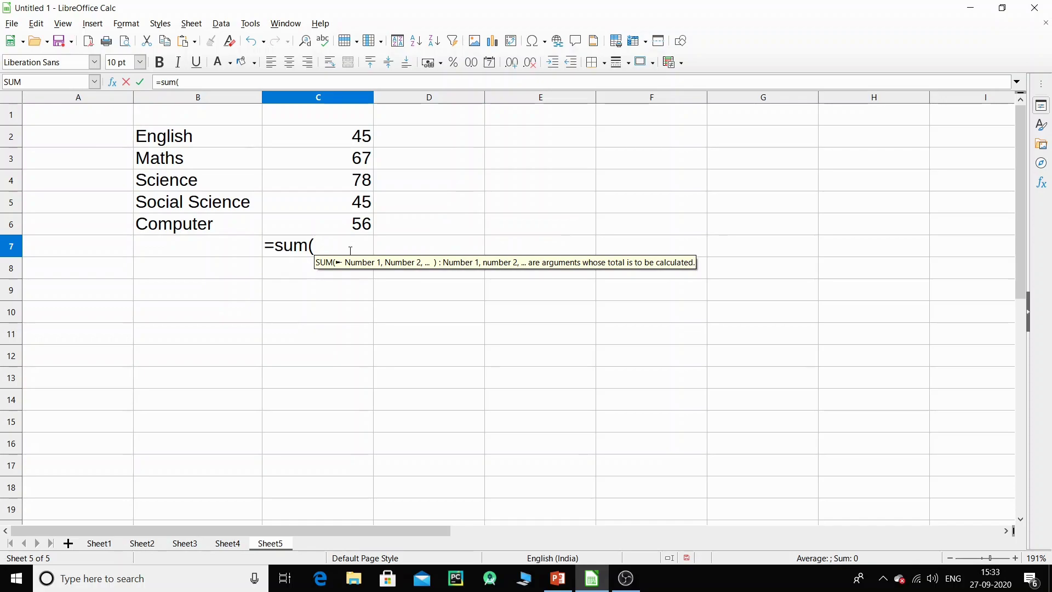
drag(351, 143, 377, 228)
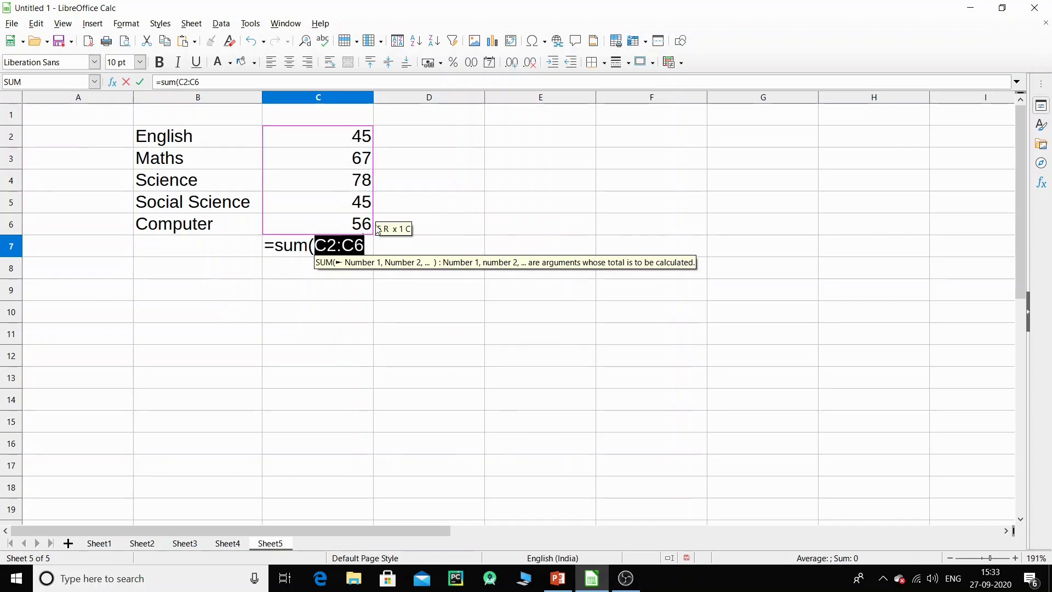
text())
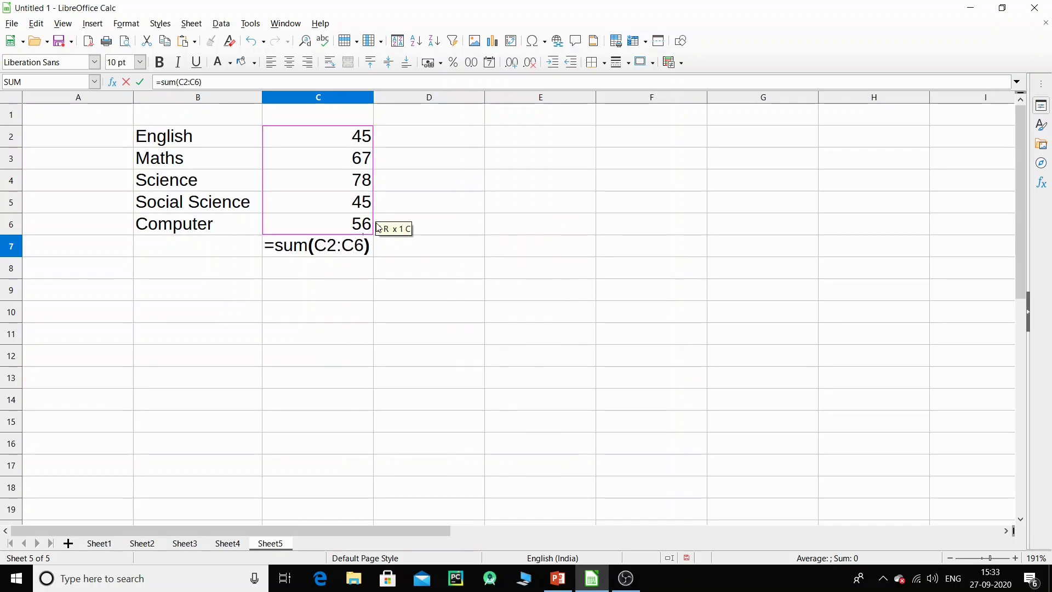
key(Return)
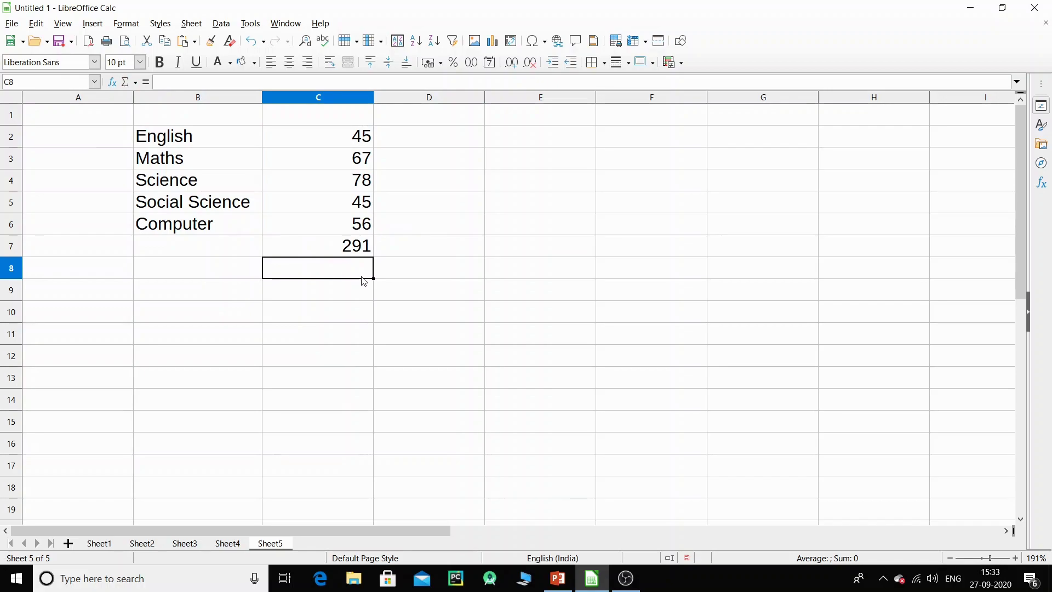
Step: Label the sum row by entering Total in B7
click(234, 248)
text(Total)
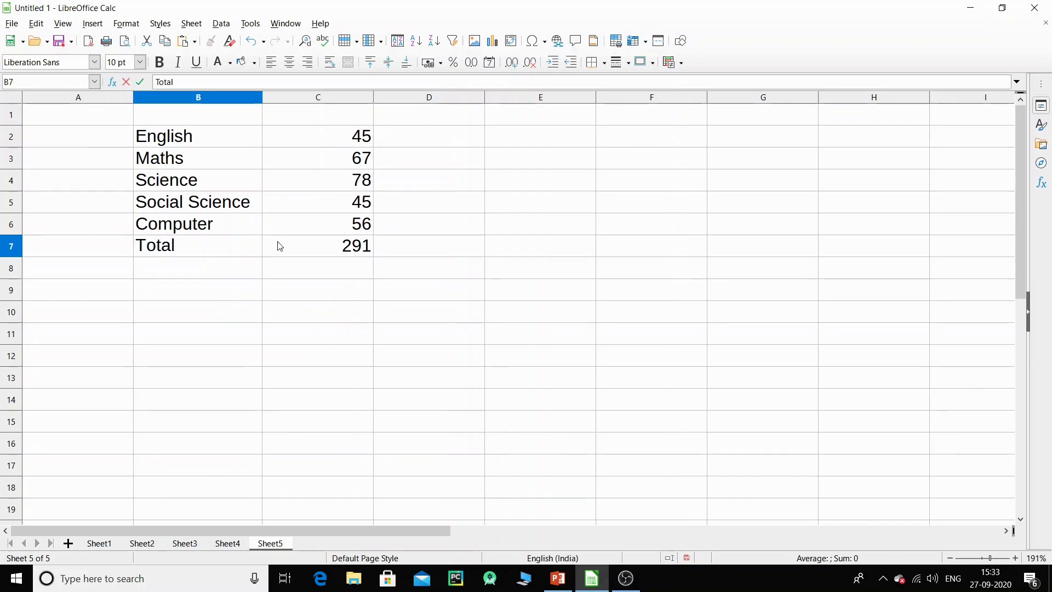
click(338, 250)
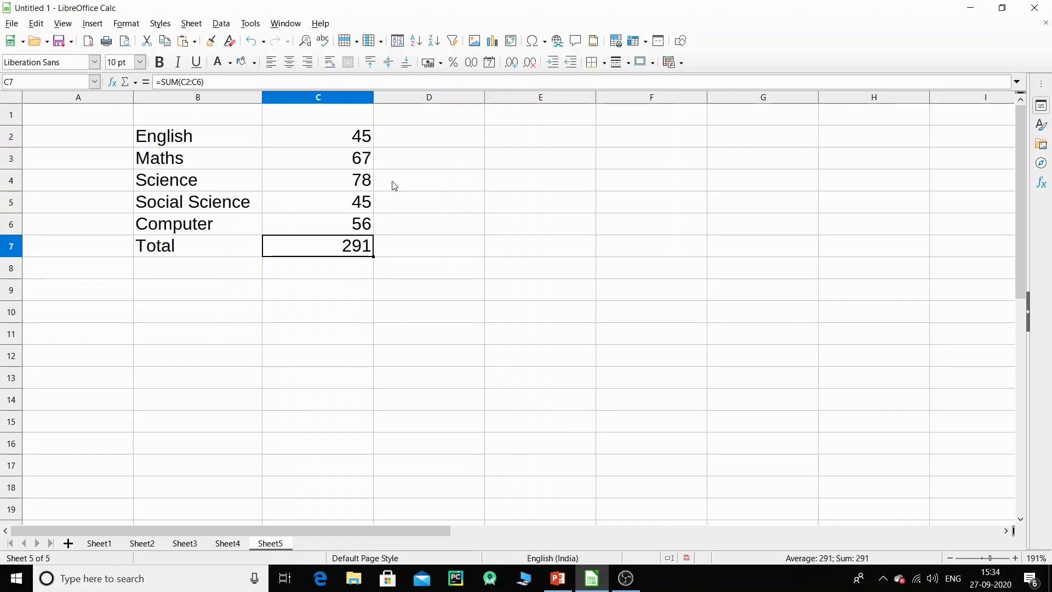
Step: Set the English mark in C2 to 55
click(357, 148)
text(55)
key(Return)
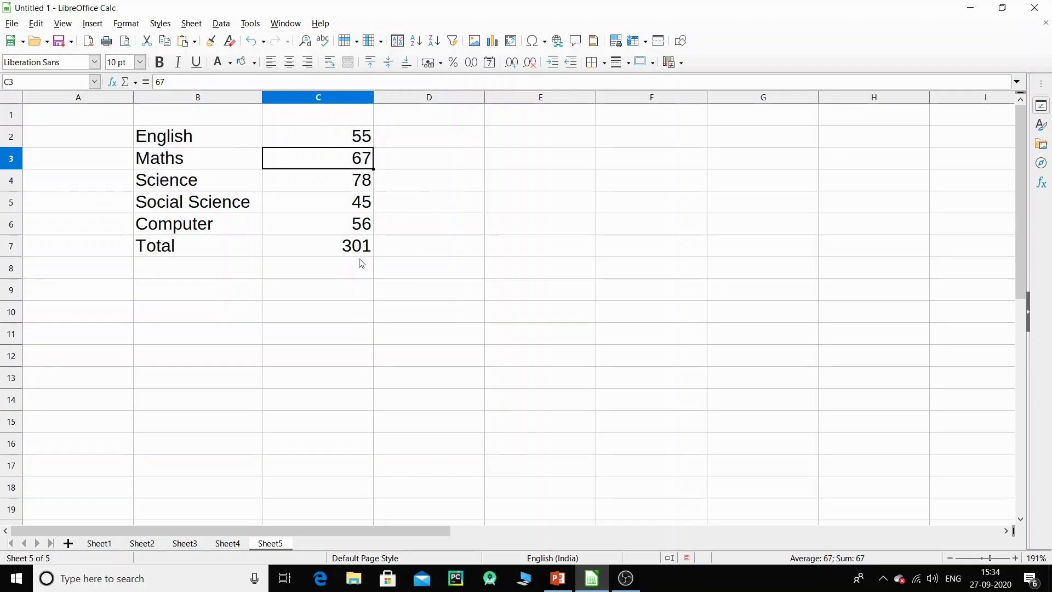
click(337, 202)
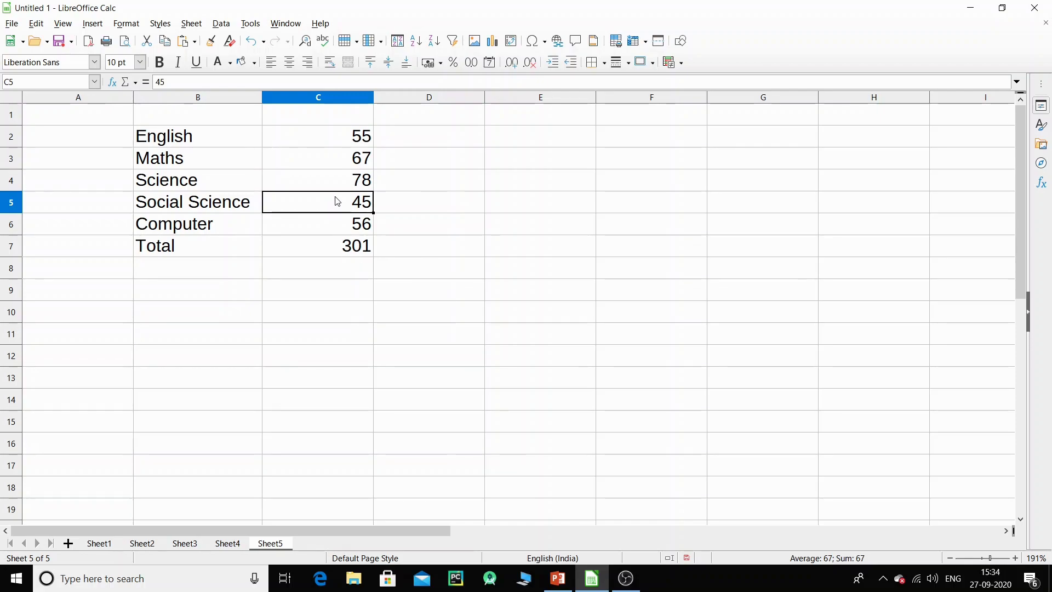
Step: Start a scenario for the marks and total in C2:C7, and name it "greater than 300"
drag(331, 137, 329, 247)
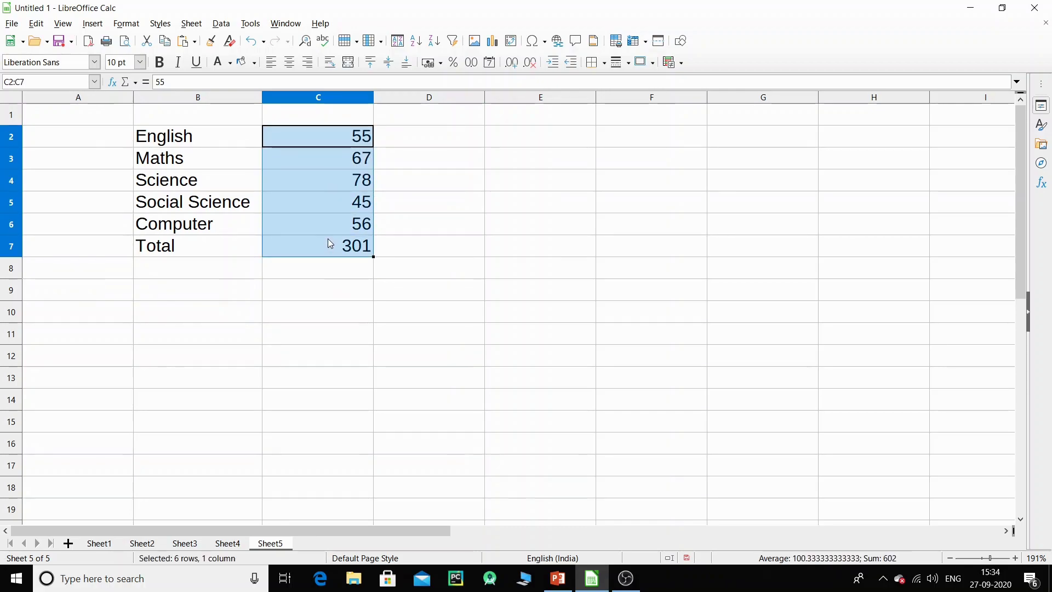
click(250, 23)
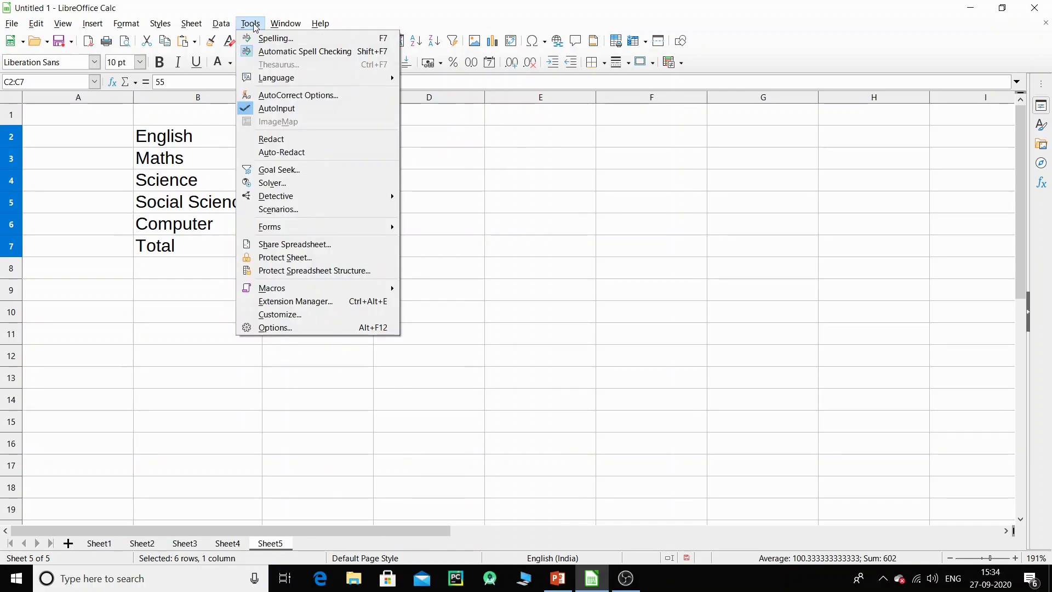
click(284, 214)
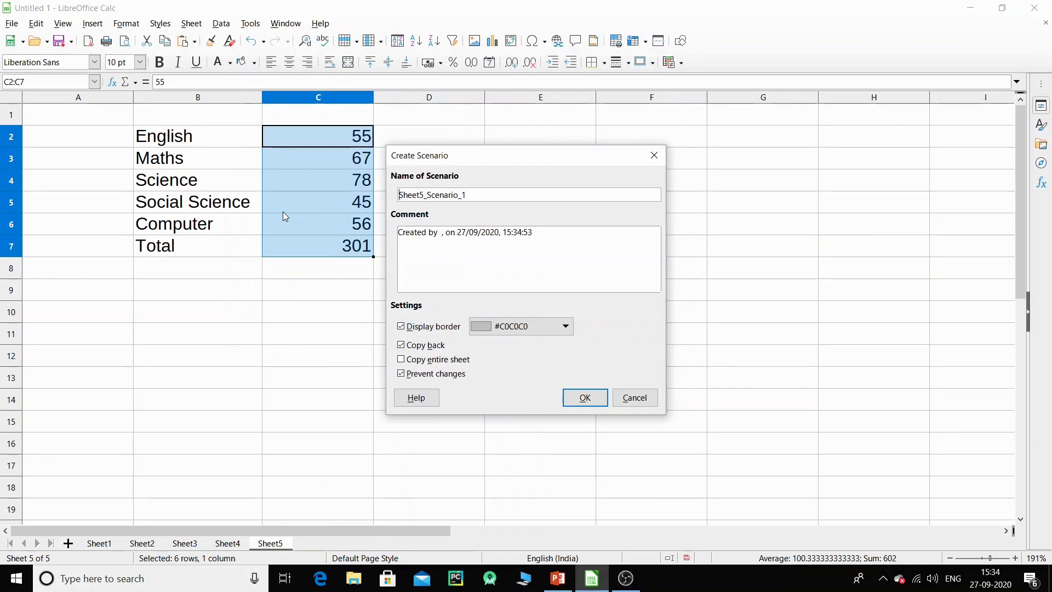
drag(486, 195, 352, 205)
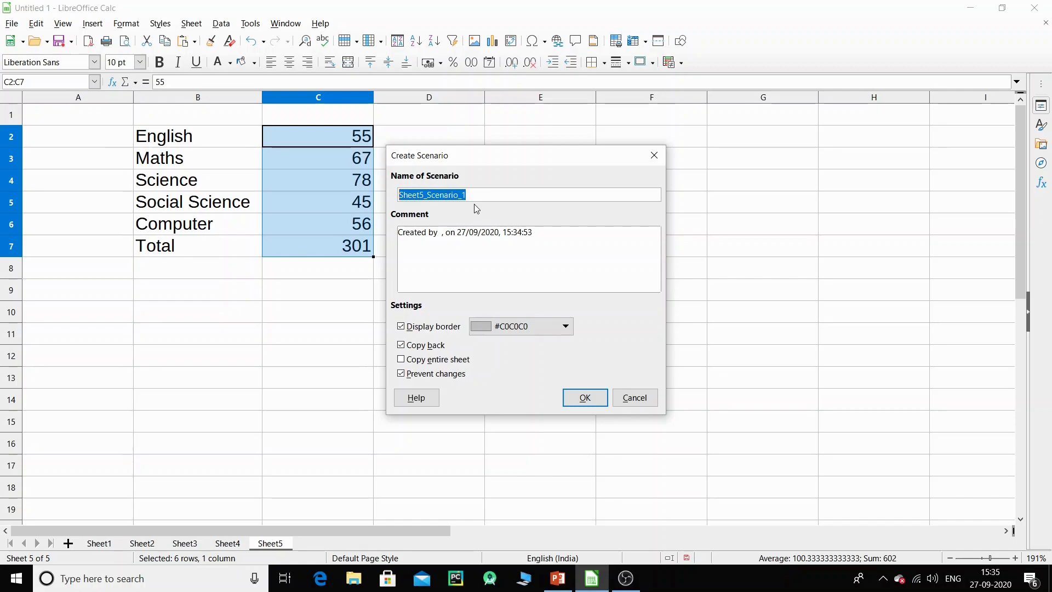
text(greater)
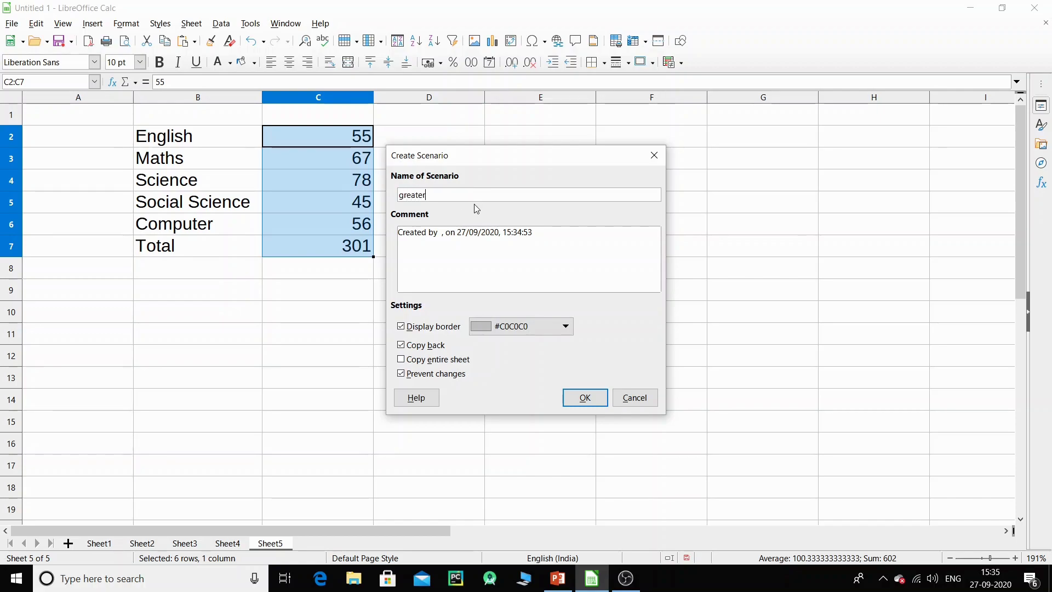
text( than 300)
Step: Give the scenario a Gold display border, toggle its Copy back option, and create it
drag(399, 232, 587, 222)
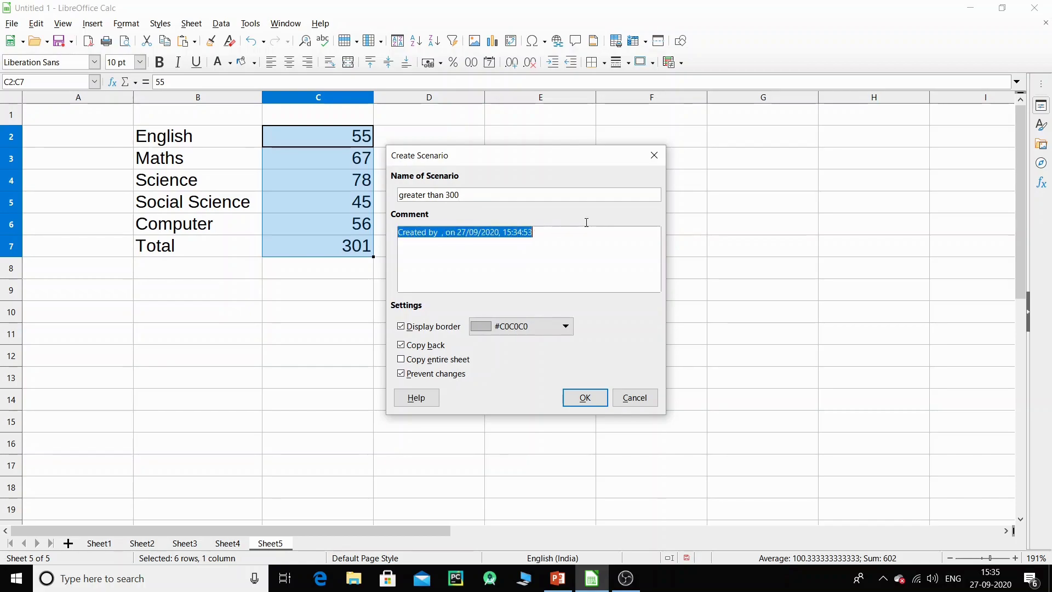
click(528, 331)
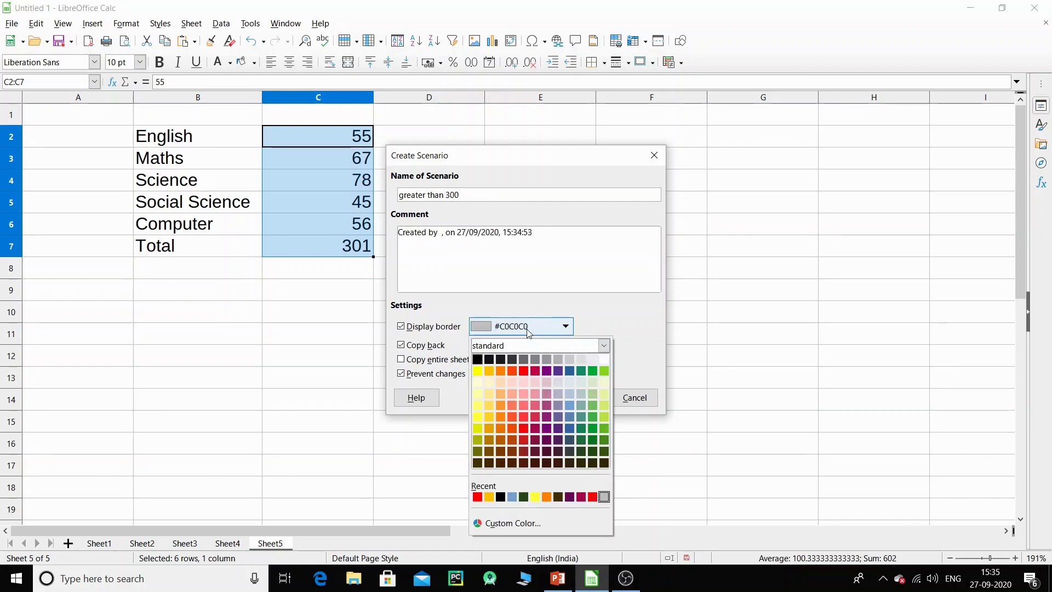
click(490, 371)
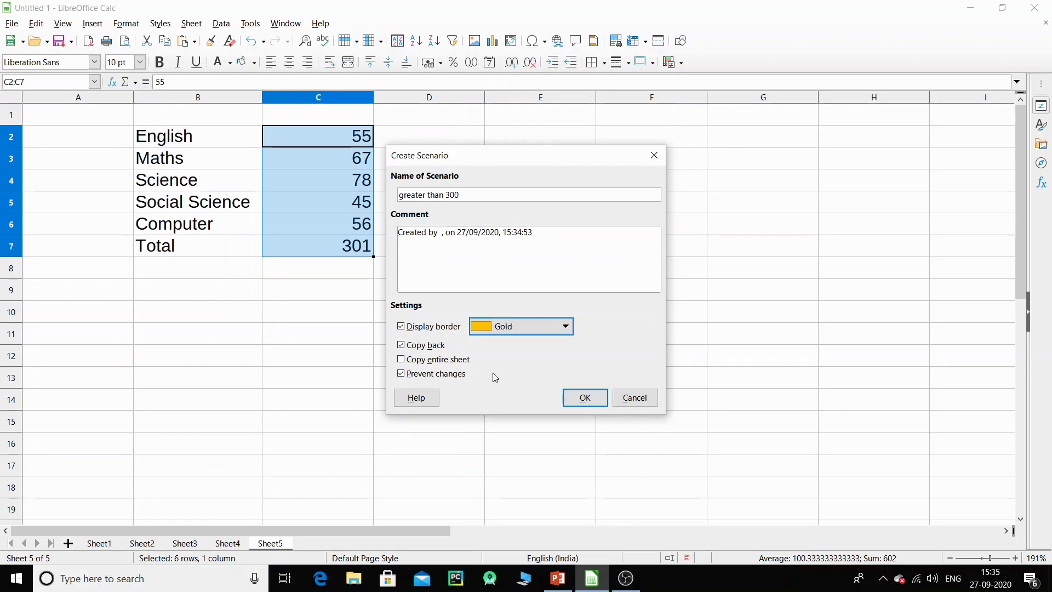
click(404, 348)
click(583, 401)
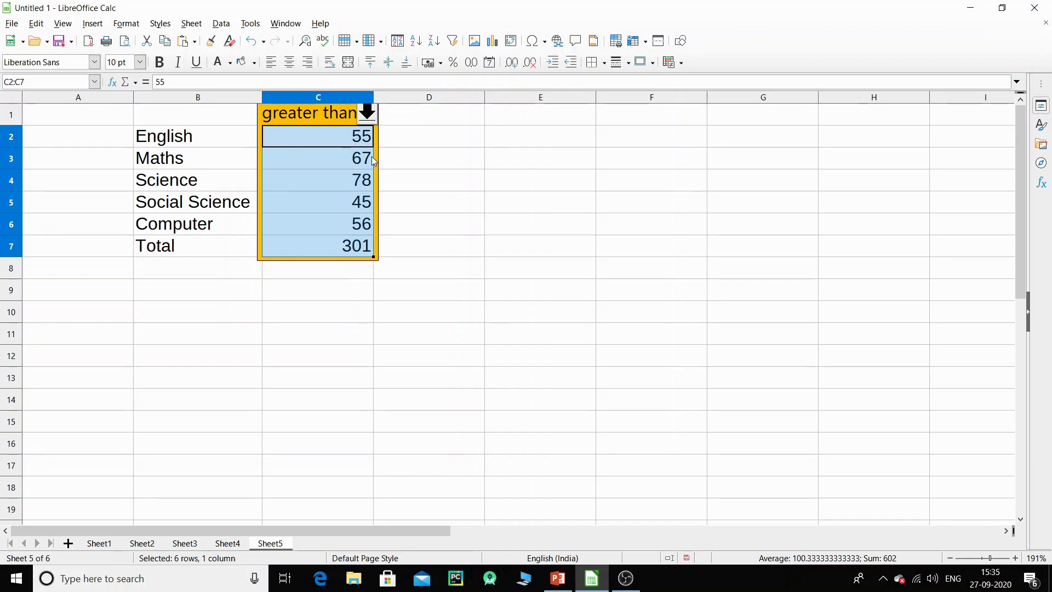
Step: Set the English mark in C2 to 70 within the scenario range
click(352, 168)
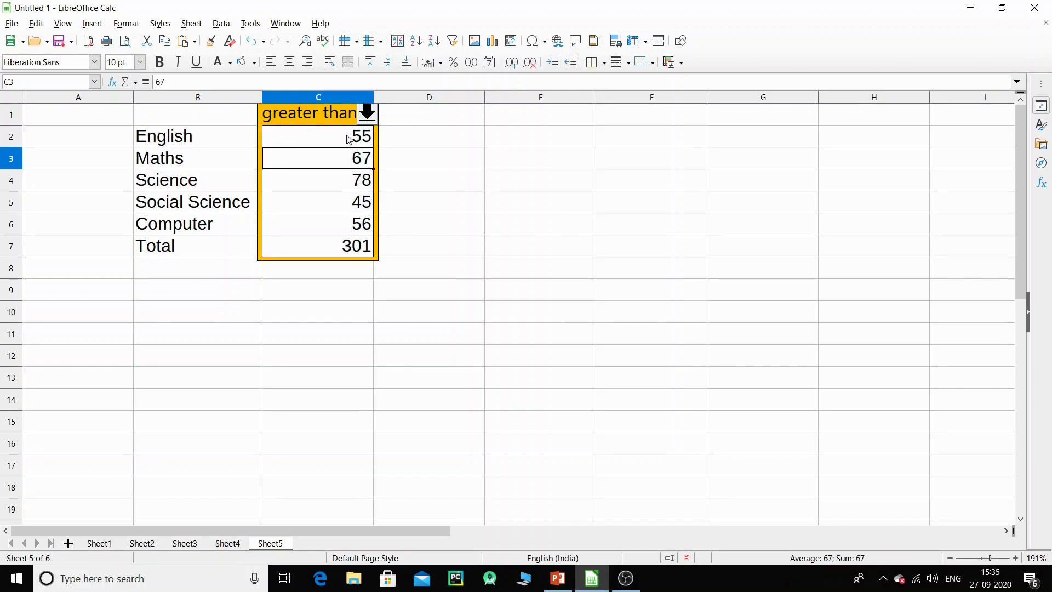
click(348, 144)
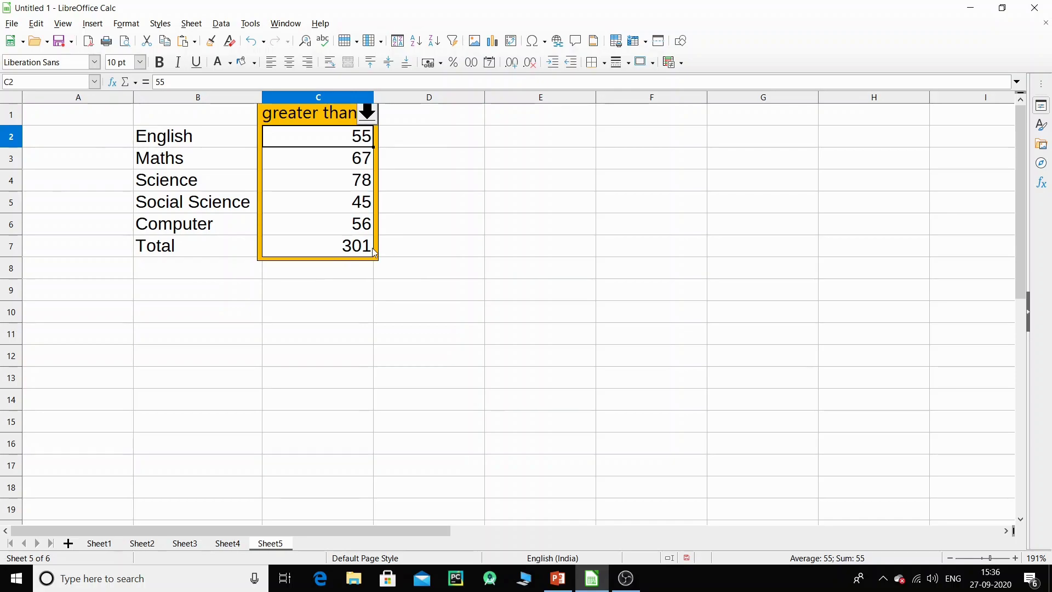
click(365, 166)
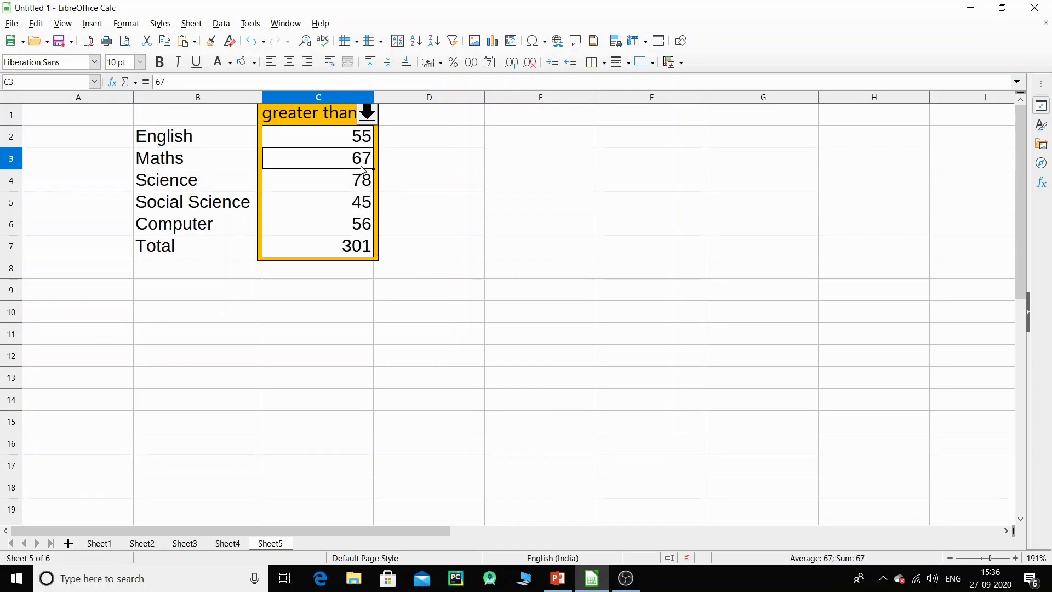
click(362, 145)
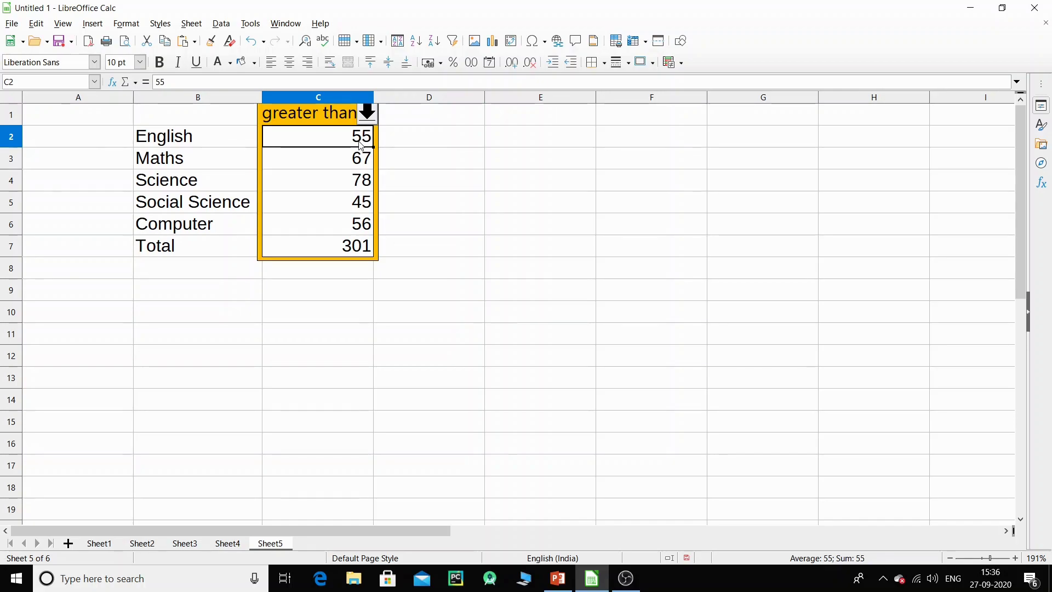
text(70)
key(Return)
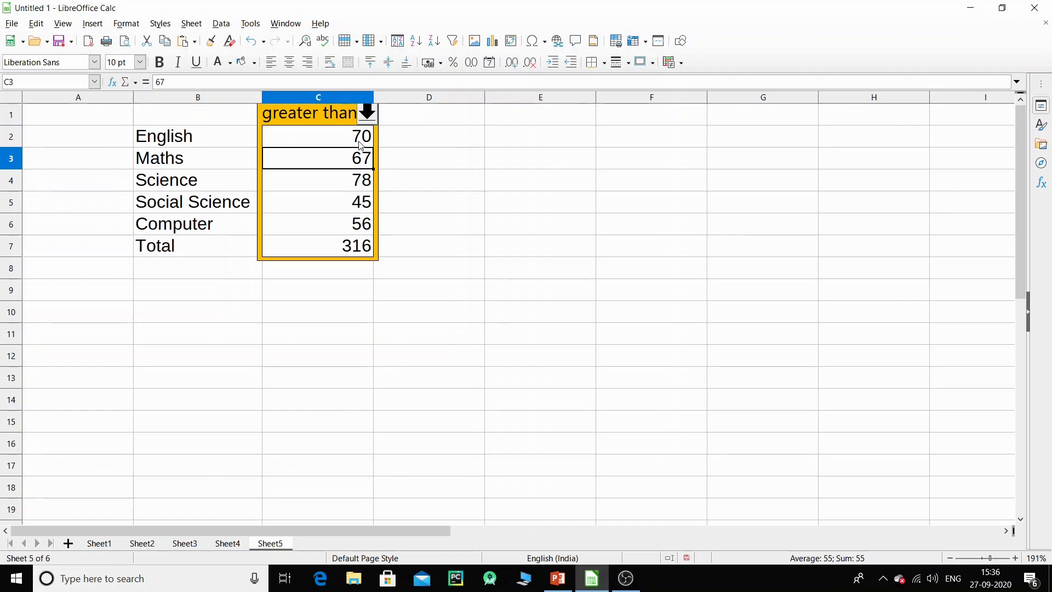
Step: Set the Social Science mark in C5 to 70 and the Science mark in C4 to 80
click(365, 208)
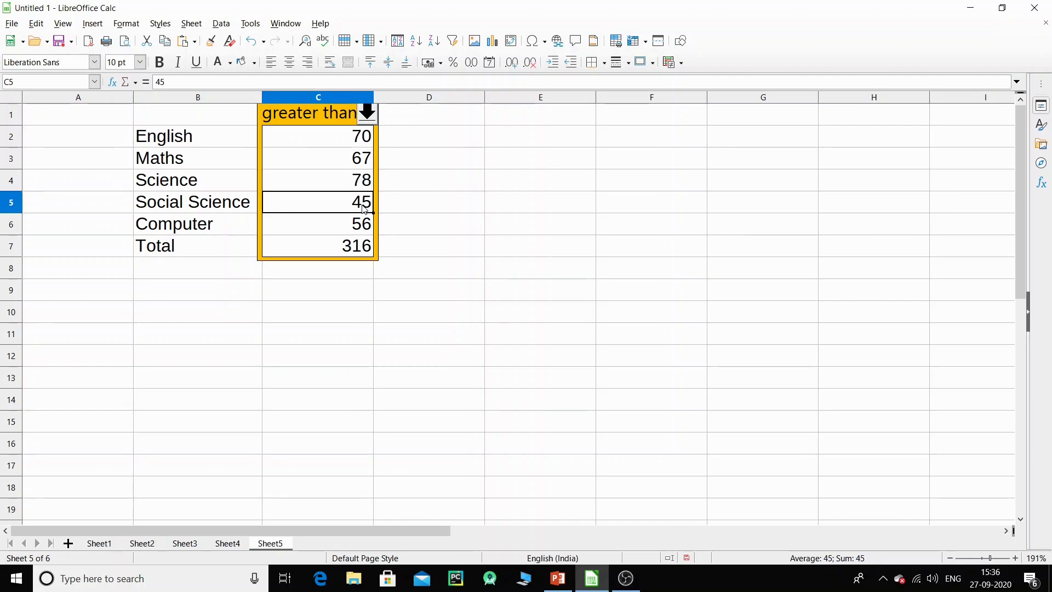
text(70)
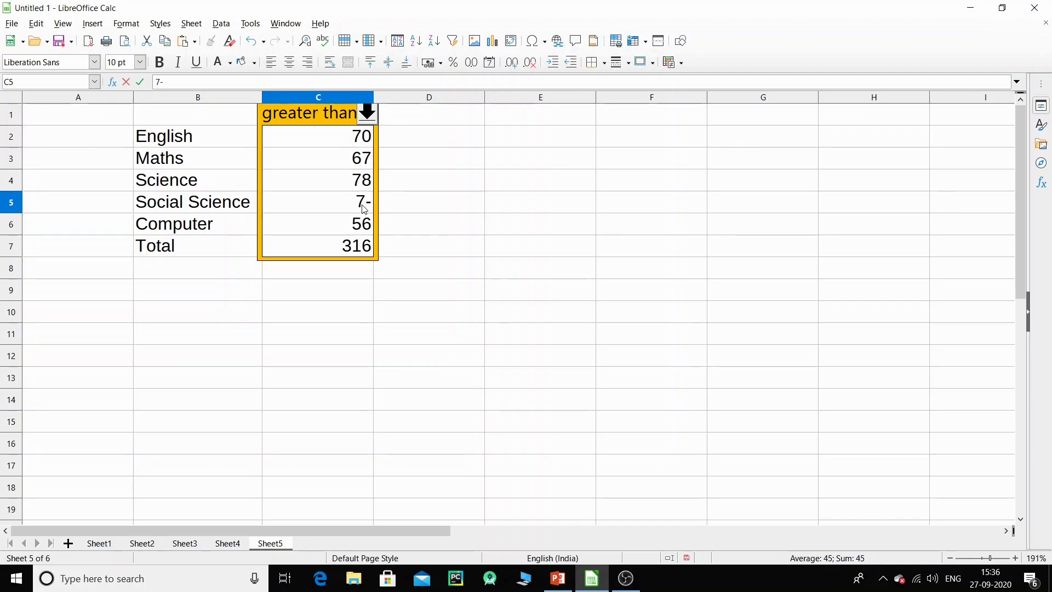
key(Return)
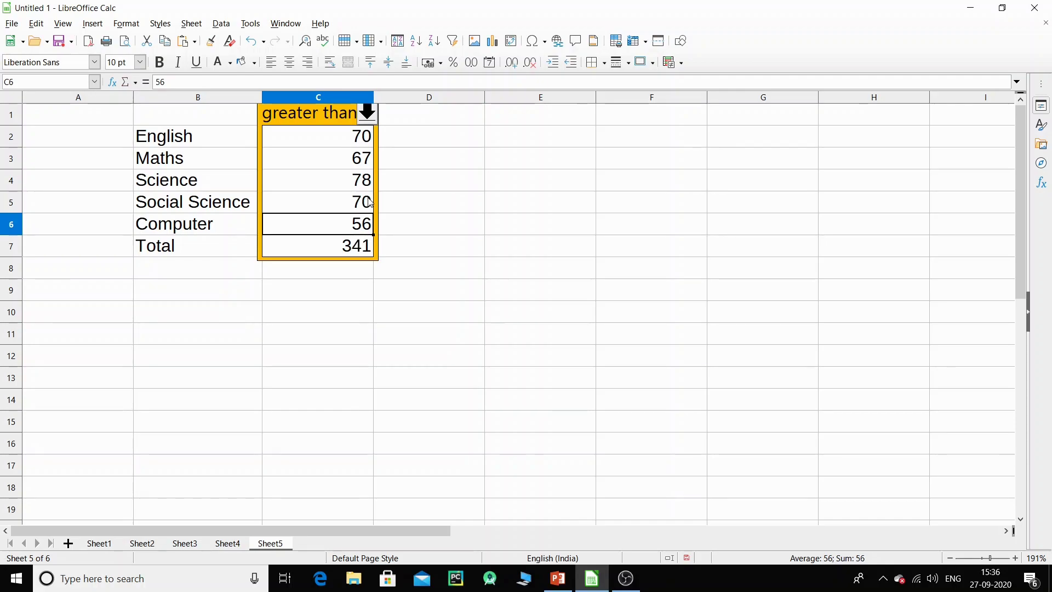
click(365, 188)
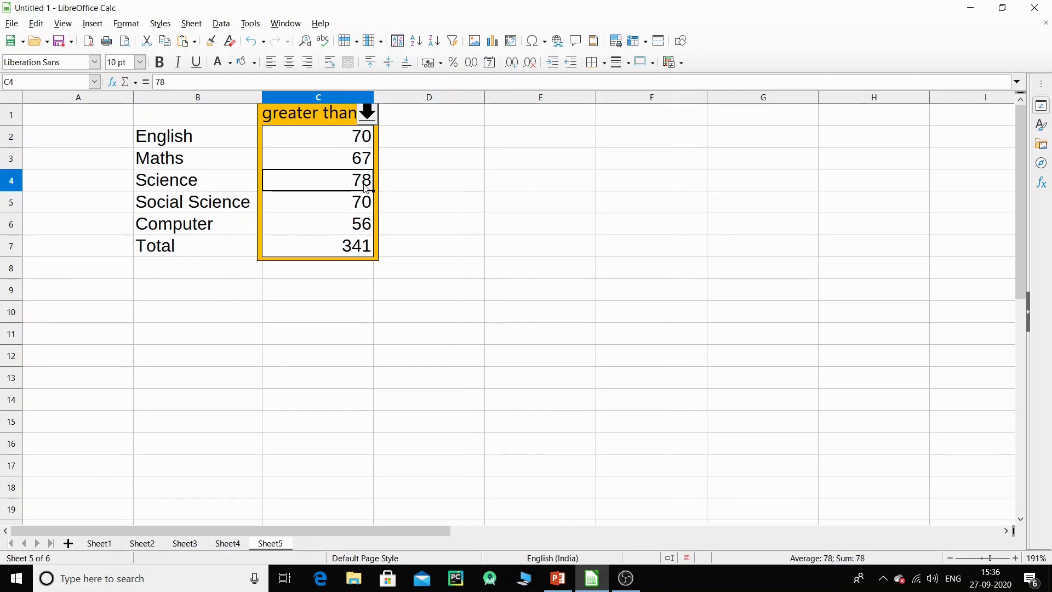
text(80)
key(Return)
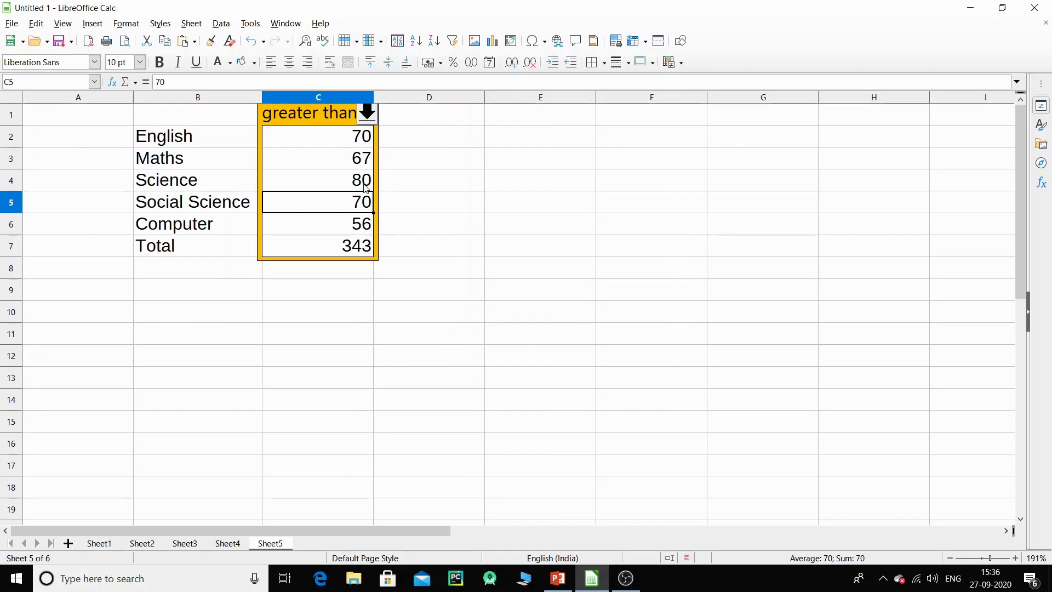
Step: Set the Maths mark in C3 to 70
click(370, 184)
click(368, 160)
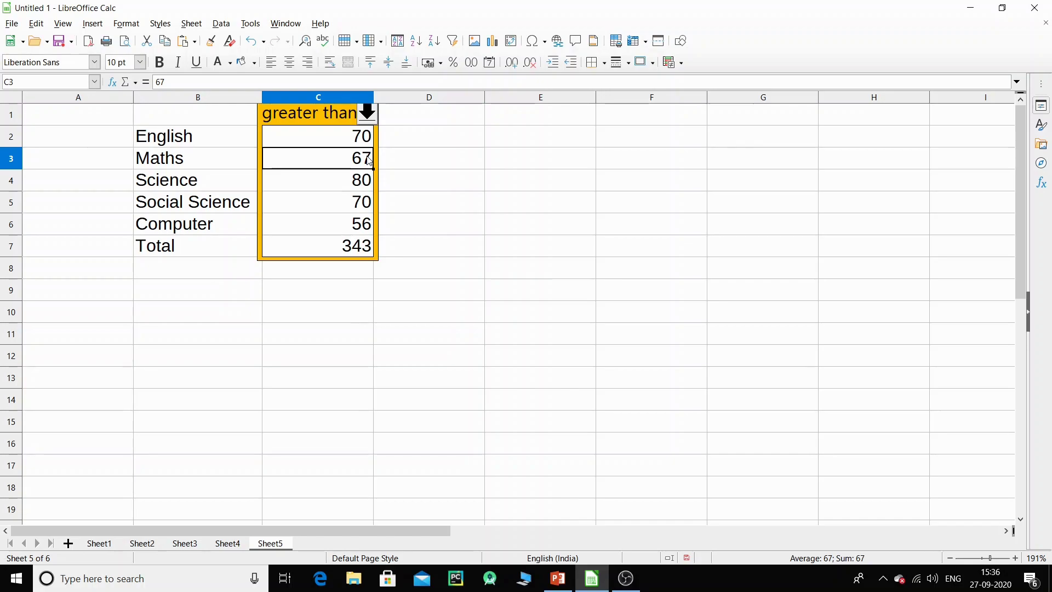
text(70)
key(Return)
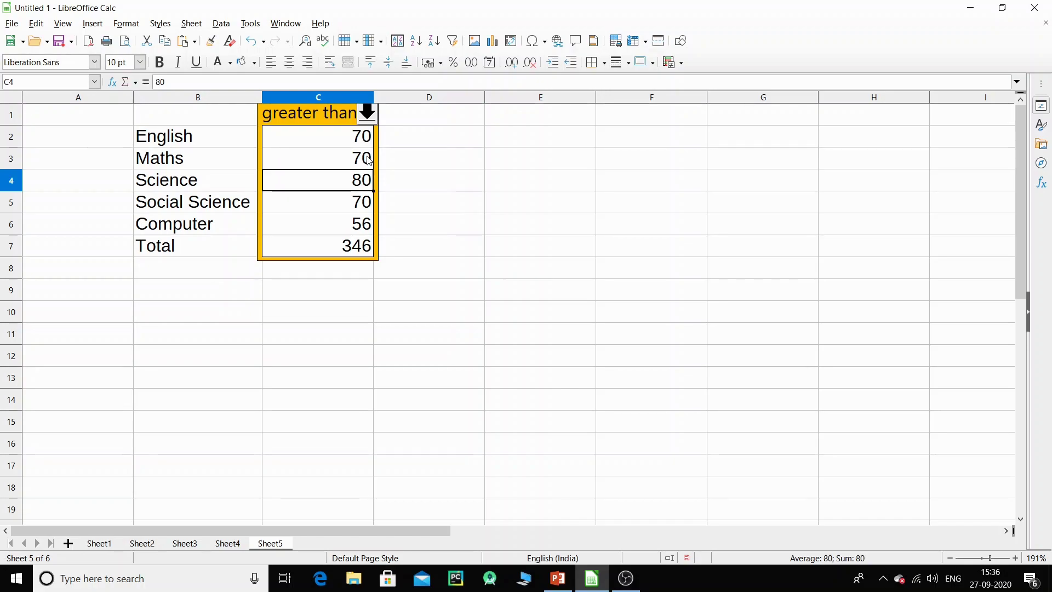
Step: Set the Maths mark in C3 to 75
click(368, 160)
text(75)
key(Return)
Step: Create a scenario named greater than 350 from C1:C7, with a Brick display border and Copy back disabled
drag(315, 117, 317, 249)
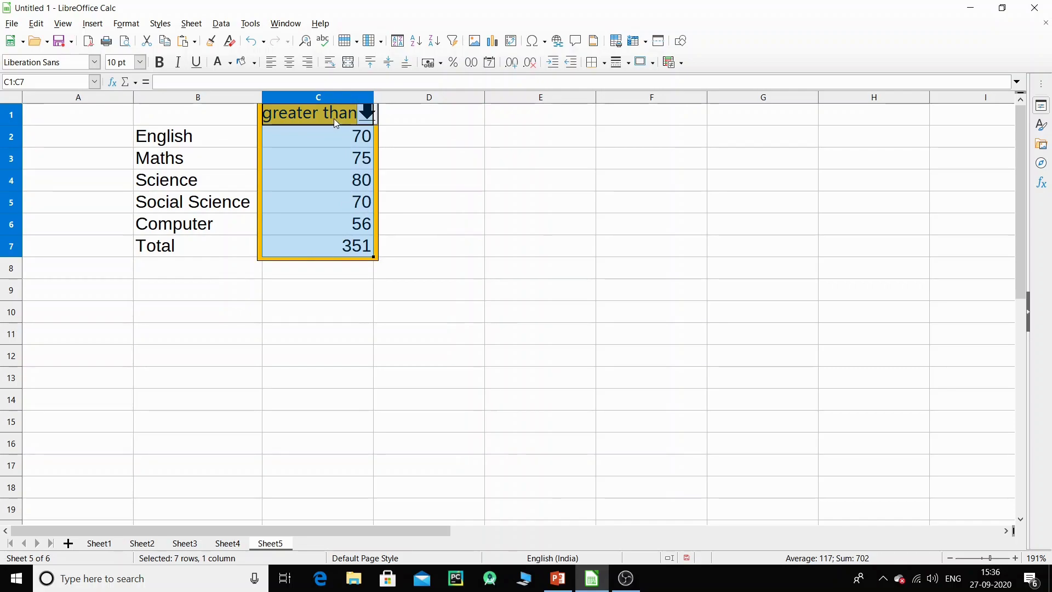
click(251, 24)
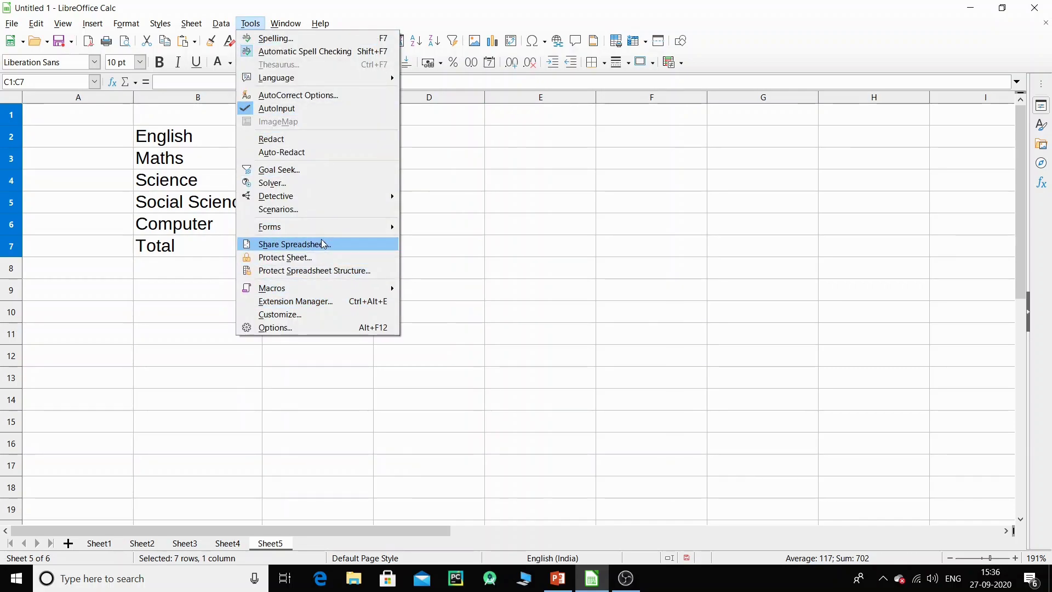
click(325, 211)
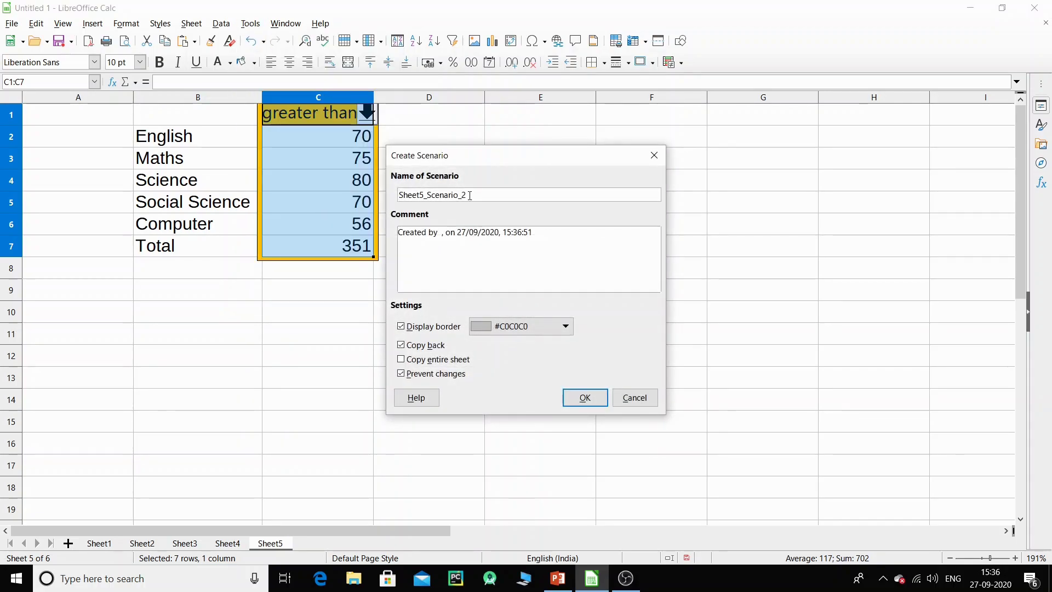
double_click(459, 196)
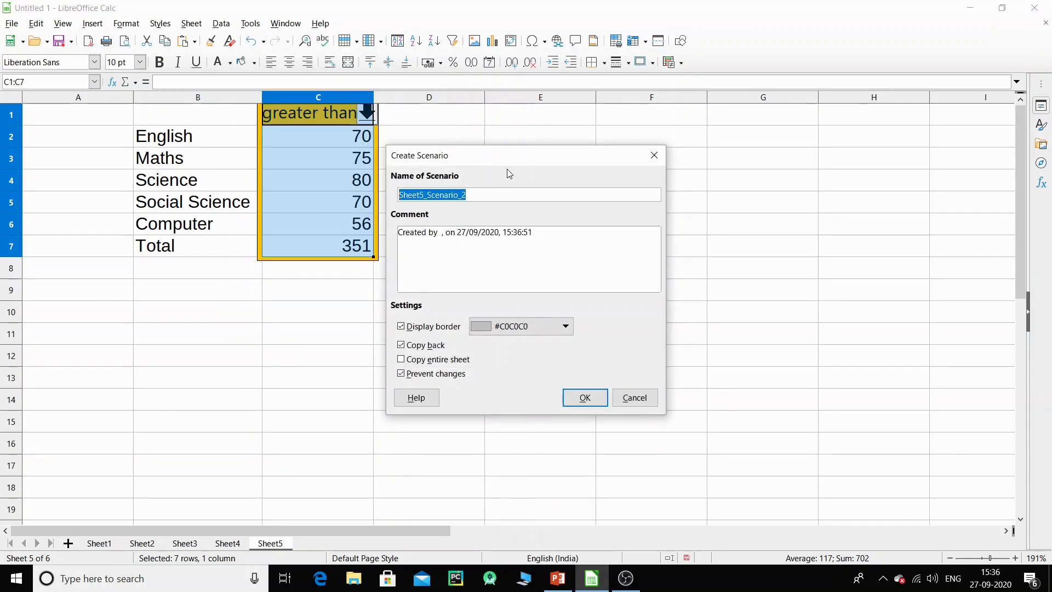
text(greater than 350)
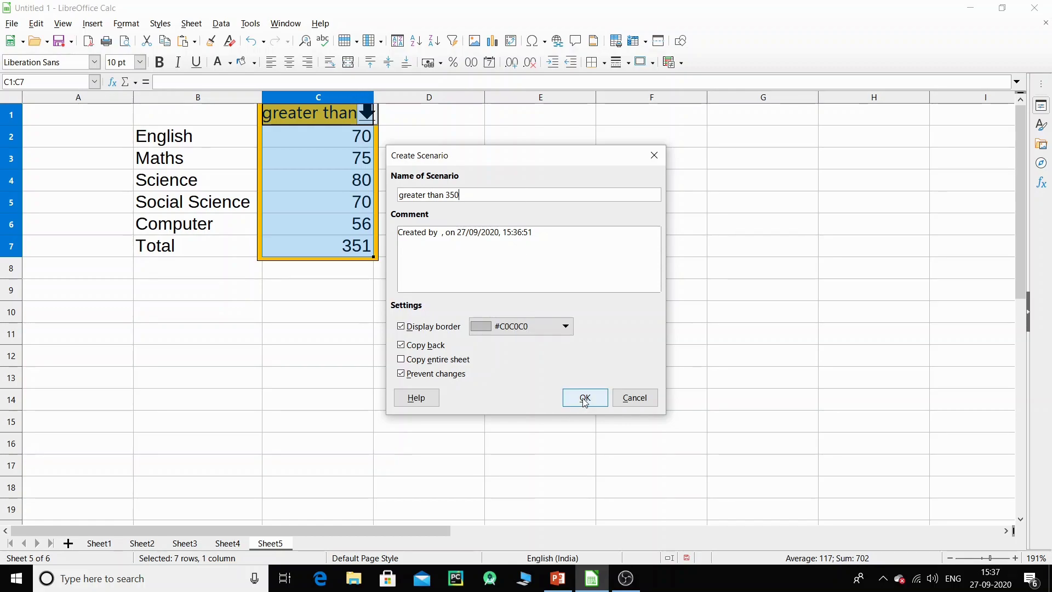
click(513, 329)
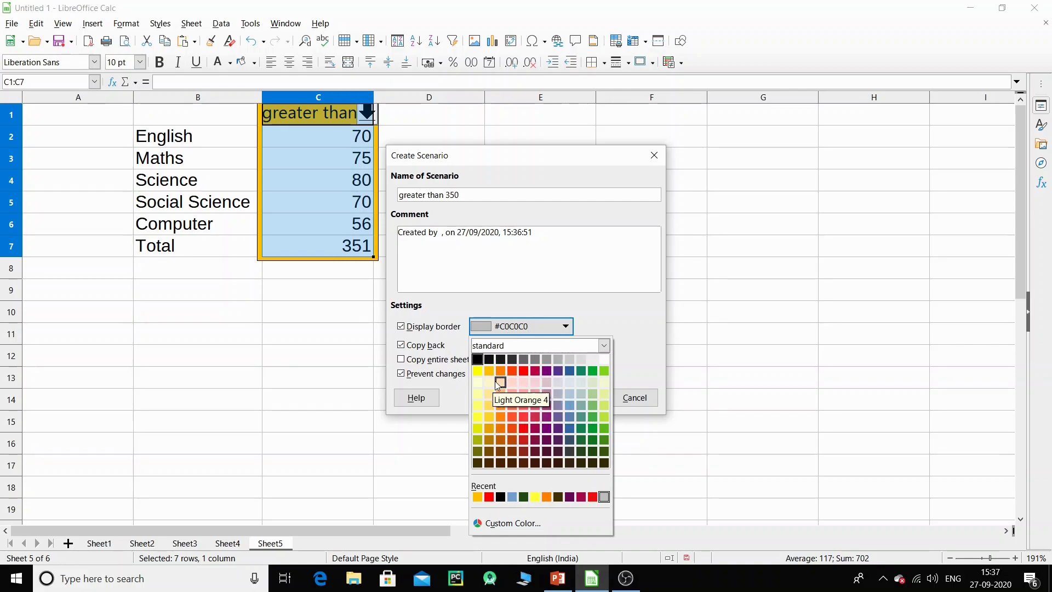
click(512, 371)
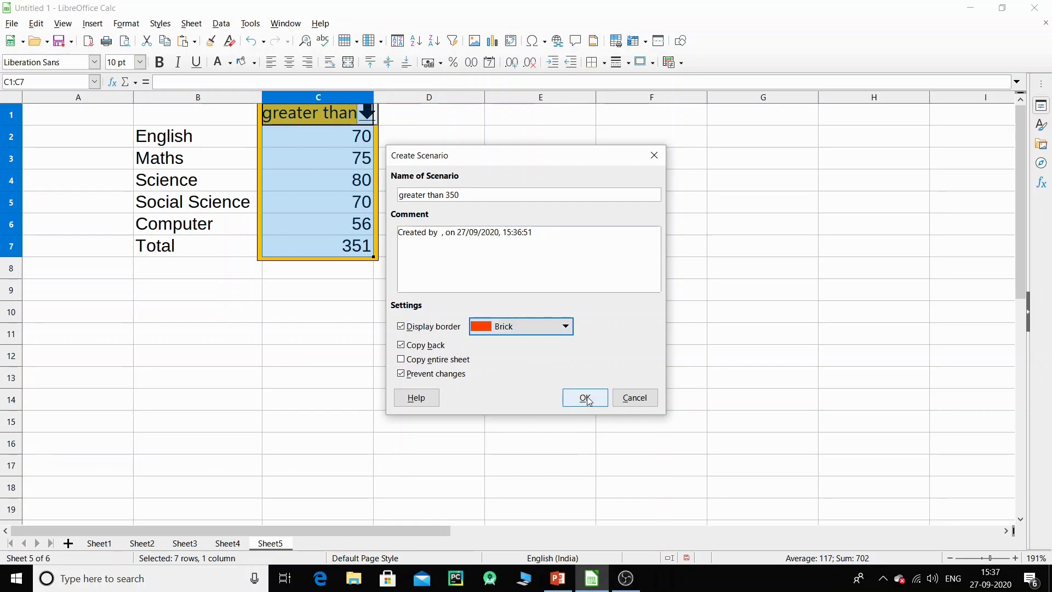
click(401, 346)
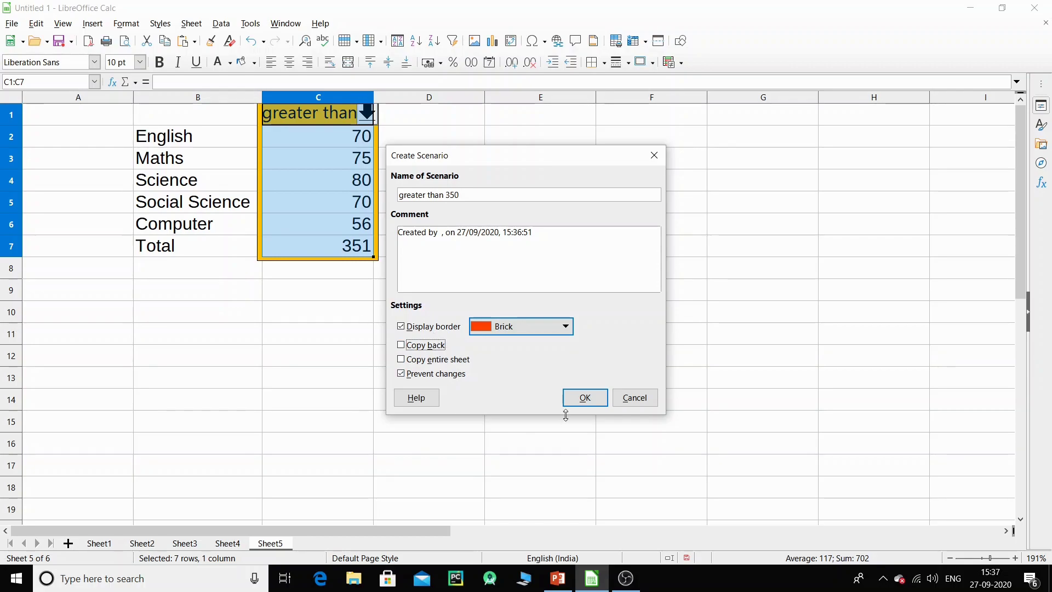
click(585, 398)
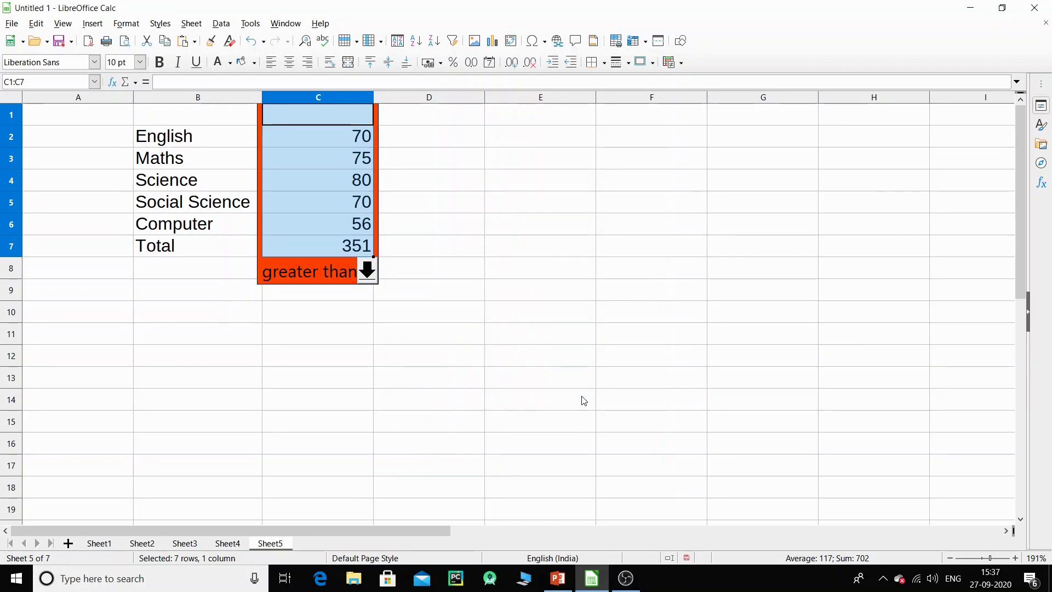
Step: Switch the marks to the greater than 300 scenario and back to greater than 350 to compare them
click(367, 271)
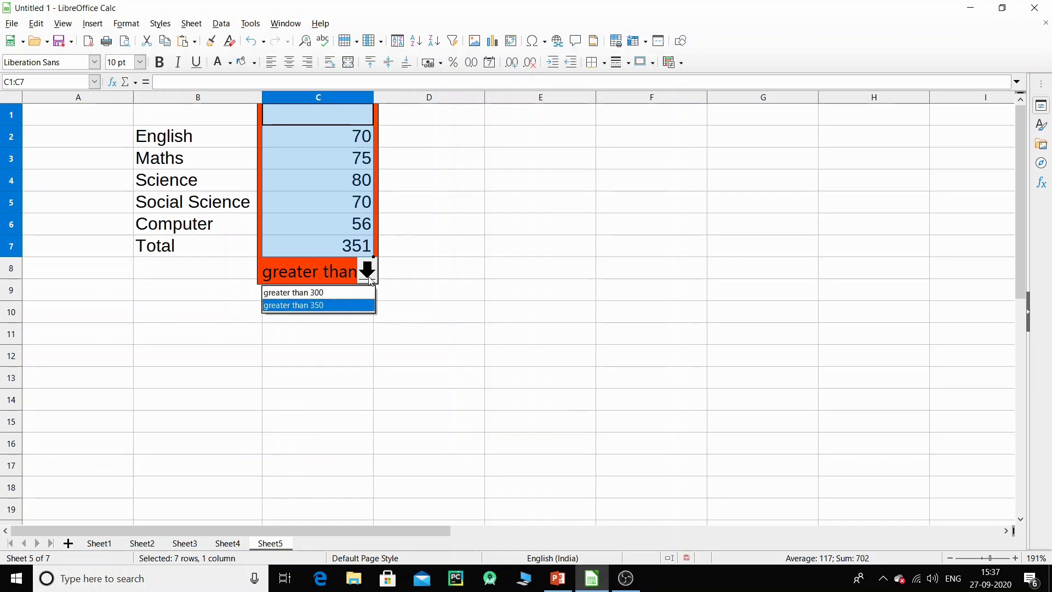
click(310, 294)
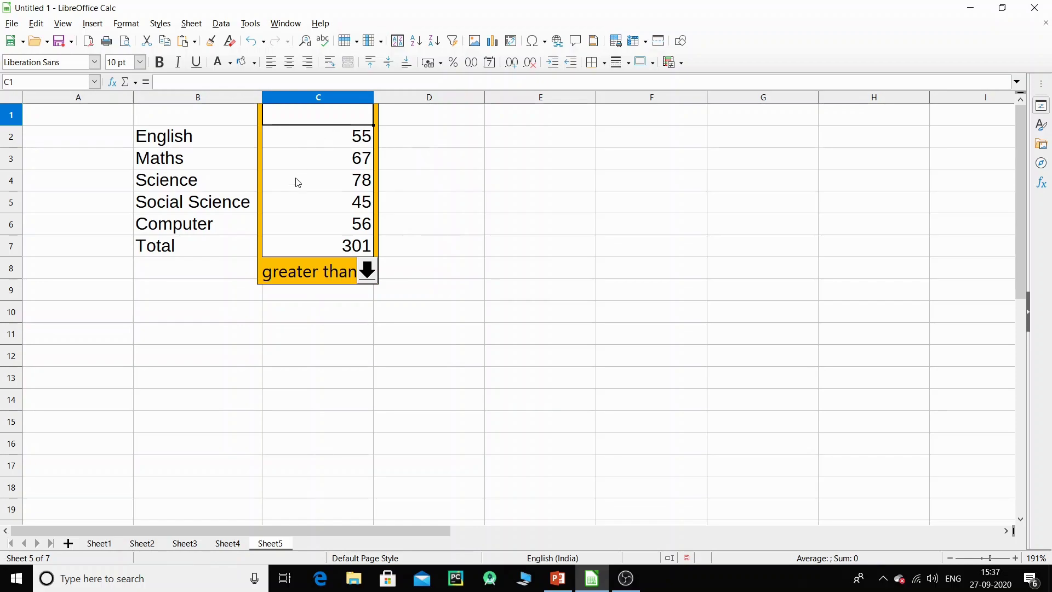
click(367, 277)
click(316, 307)
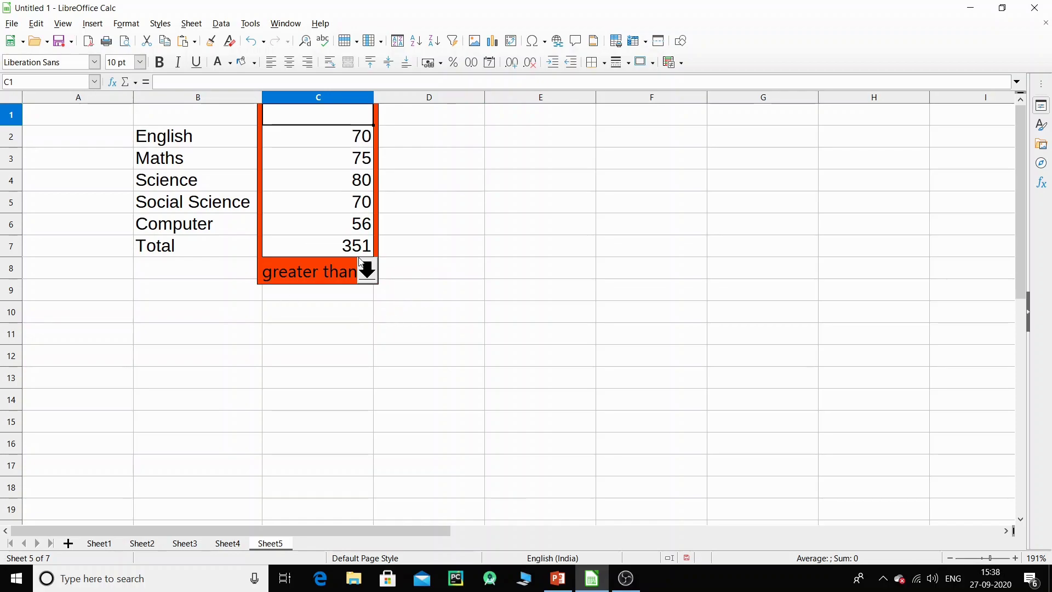
click(333, 143)
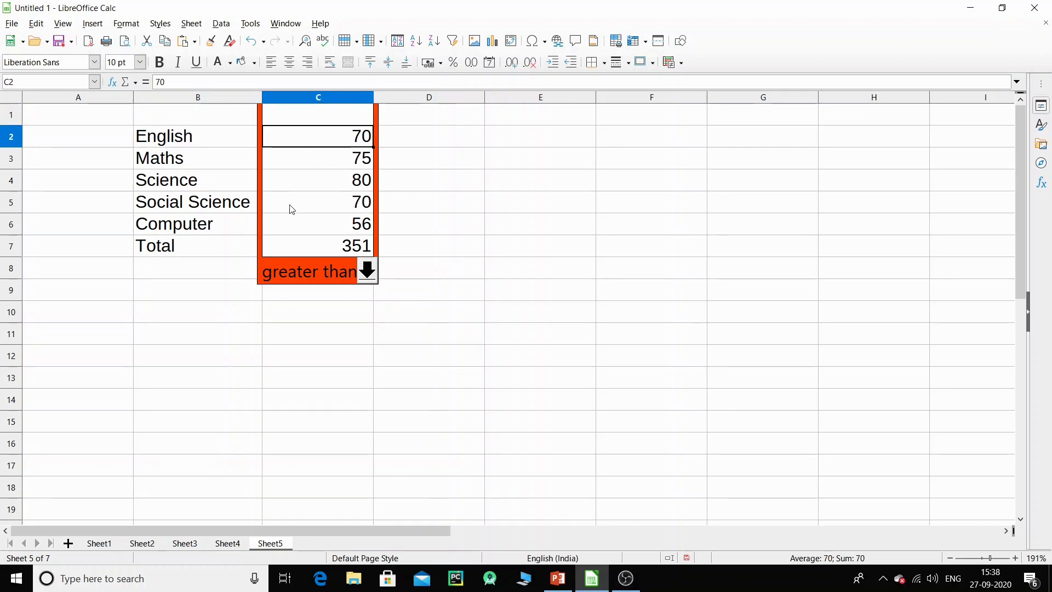
click(324, 99)
click(326, 242)
click(323, 136)
click(630, 159)
drag(343, 112, 333, 193)
click(327, 183)
drag(311, 133, 310, 262)
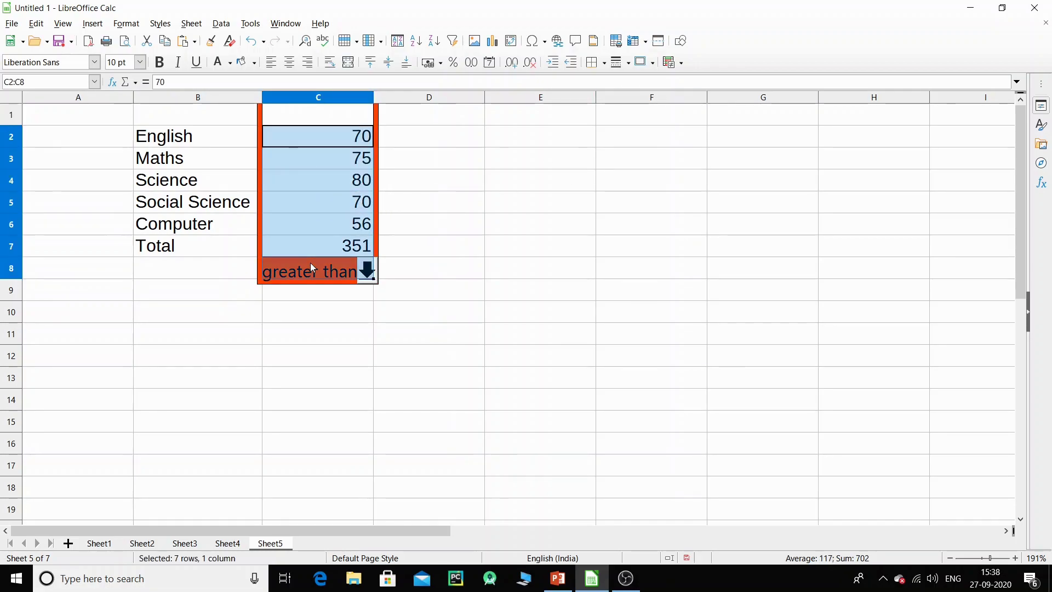
click(250, 23)
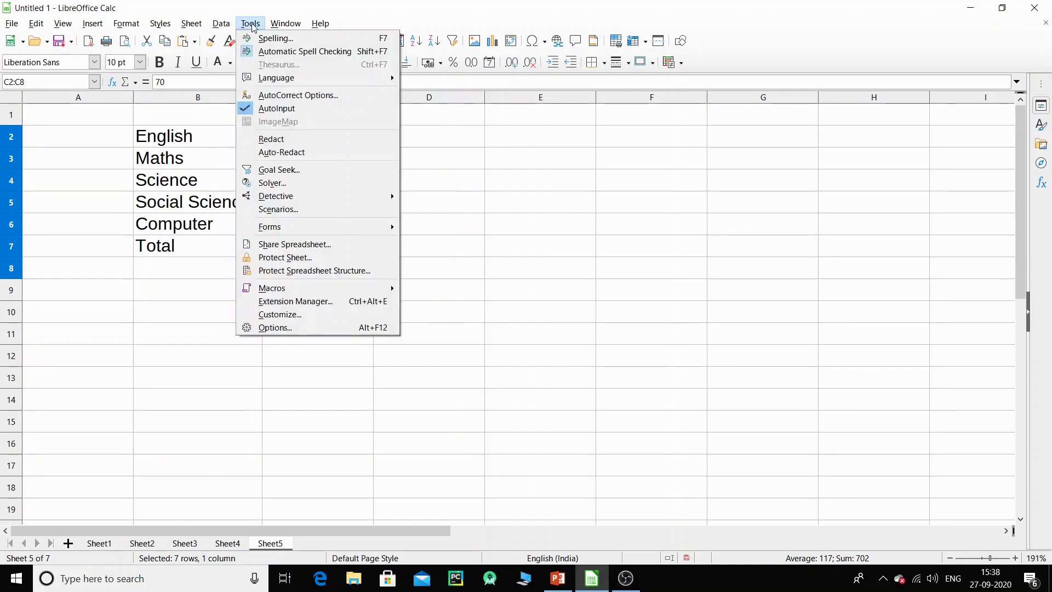
click(324, 211)
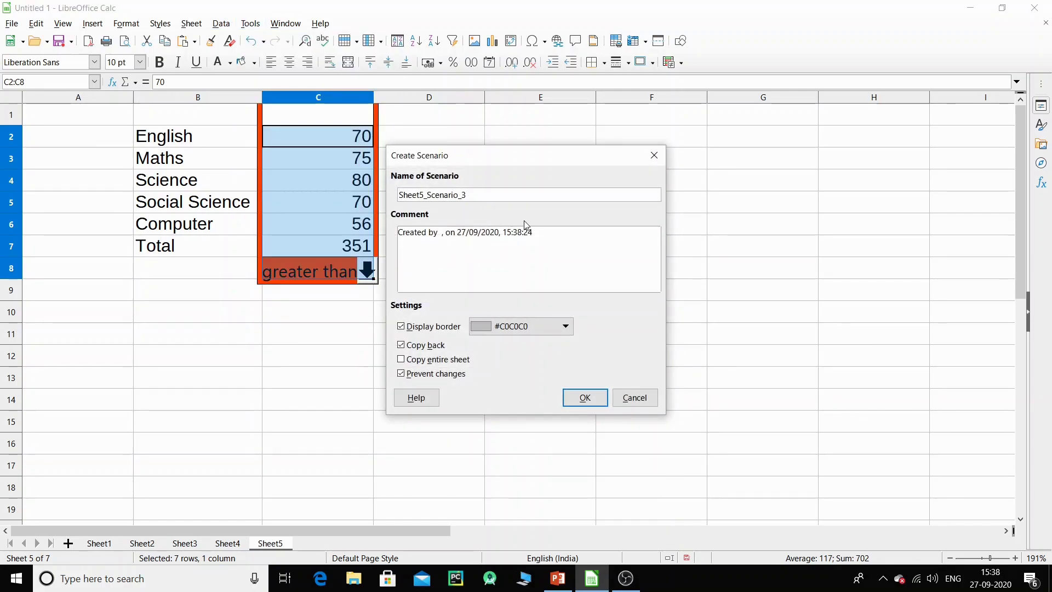
click(652, 157)
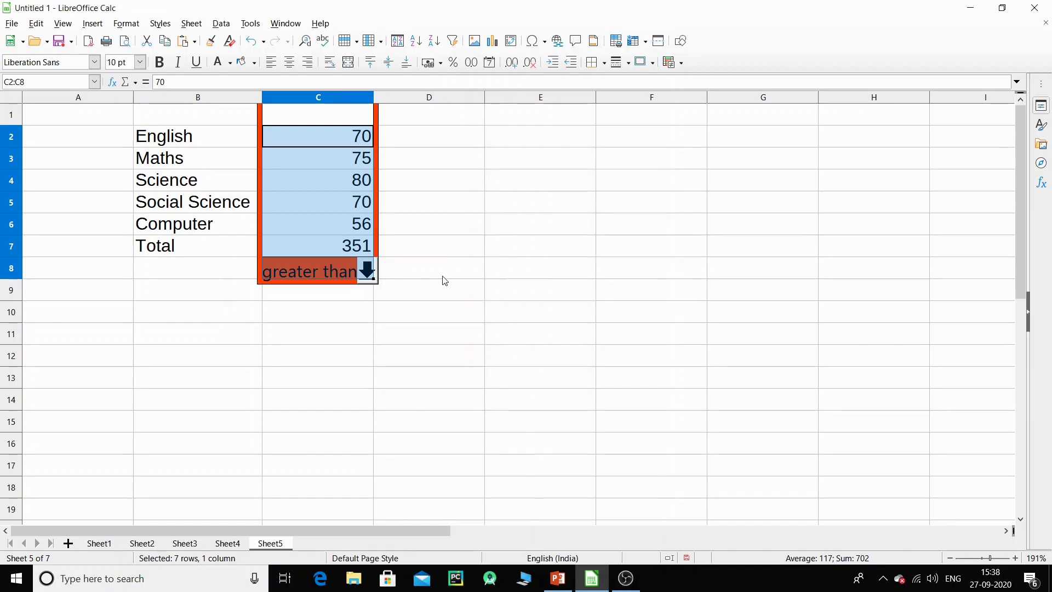
click(445, 276)
Step: Apply the greater than 300 scenario once more, and restore the greater than 350 scenario
click(367, 270)
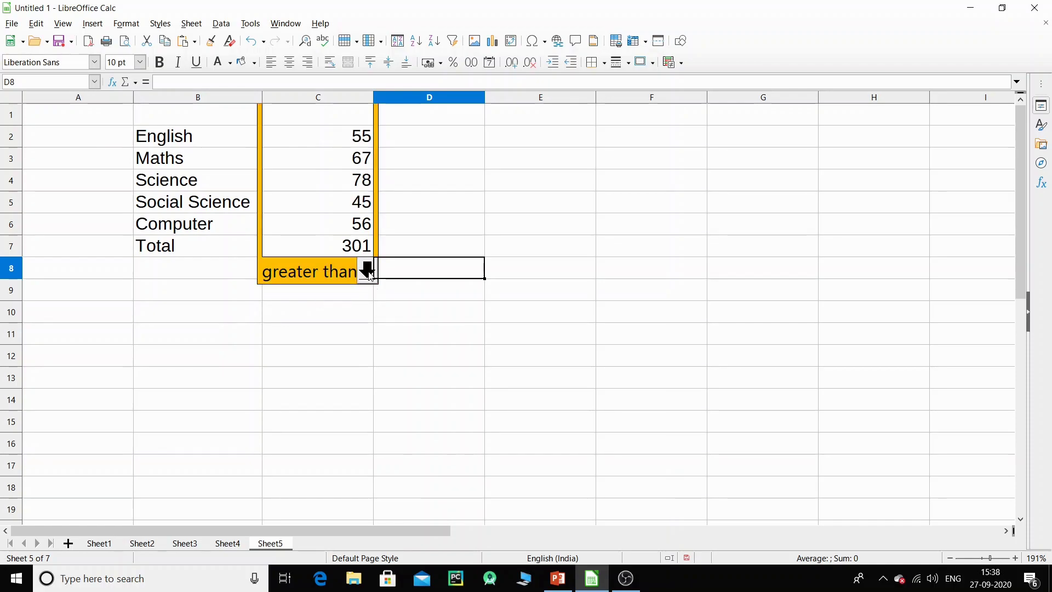
click(366, 270)
click(326, 310)
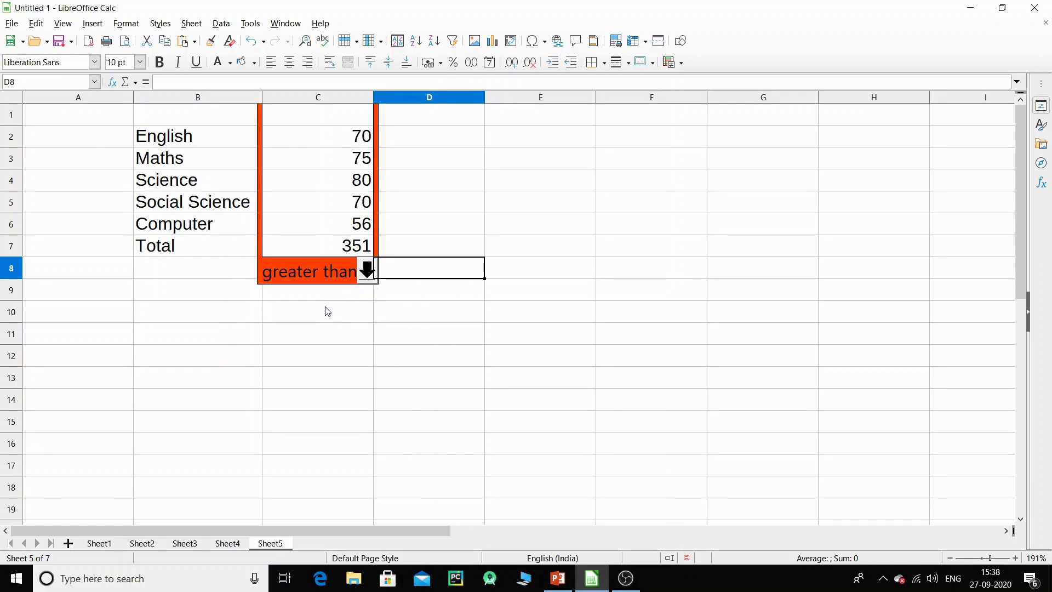
click(491, 197)
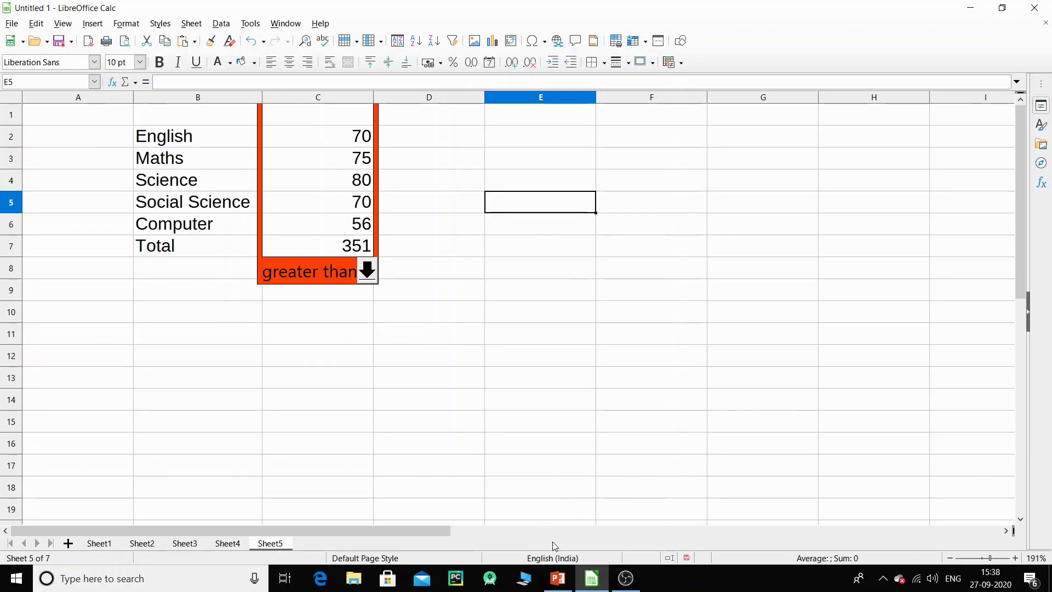
Step: Switch to PowerPoint to present the Scenario Analysis topic list, and return to LibreOffice Calc
click(558, 578)
key(F5)
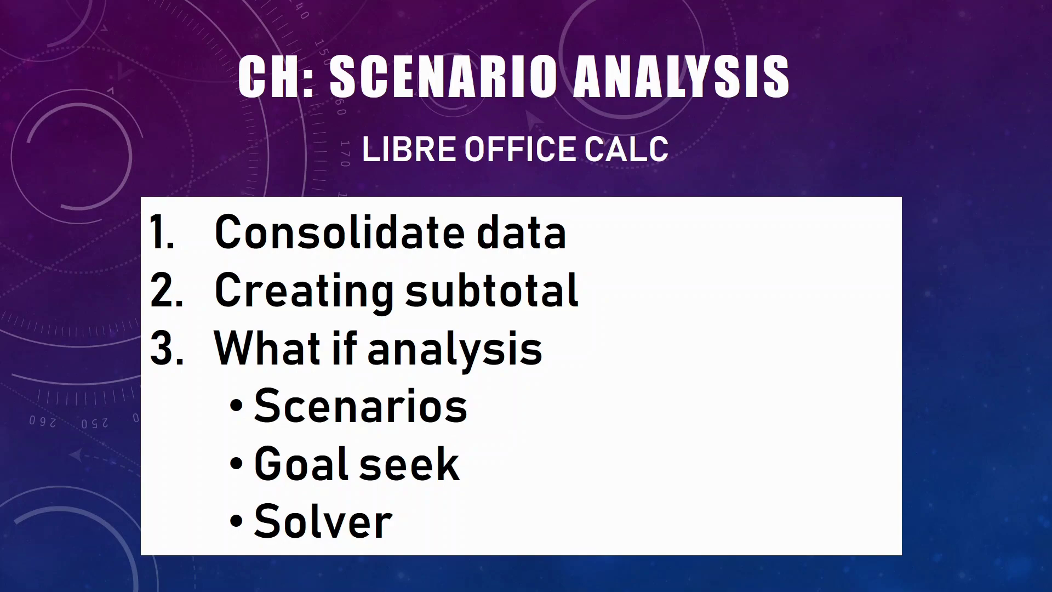
key(Escape)
click(592, 578)
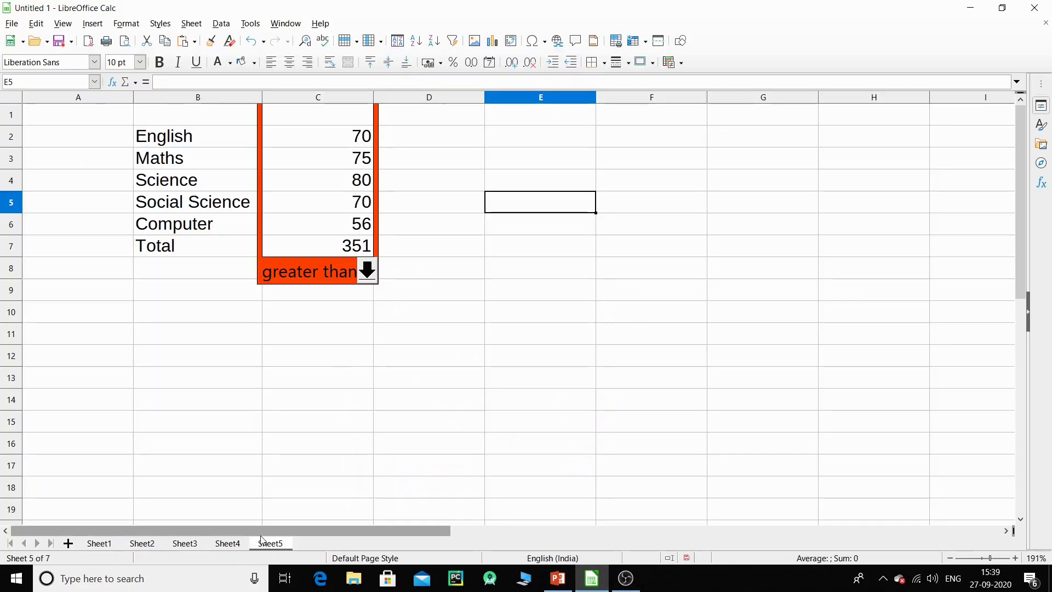
Step: Add a new sheet after Sheet5 and enter 300 in cell B3
click(67, 543)
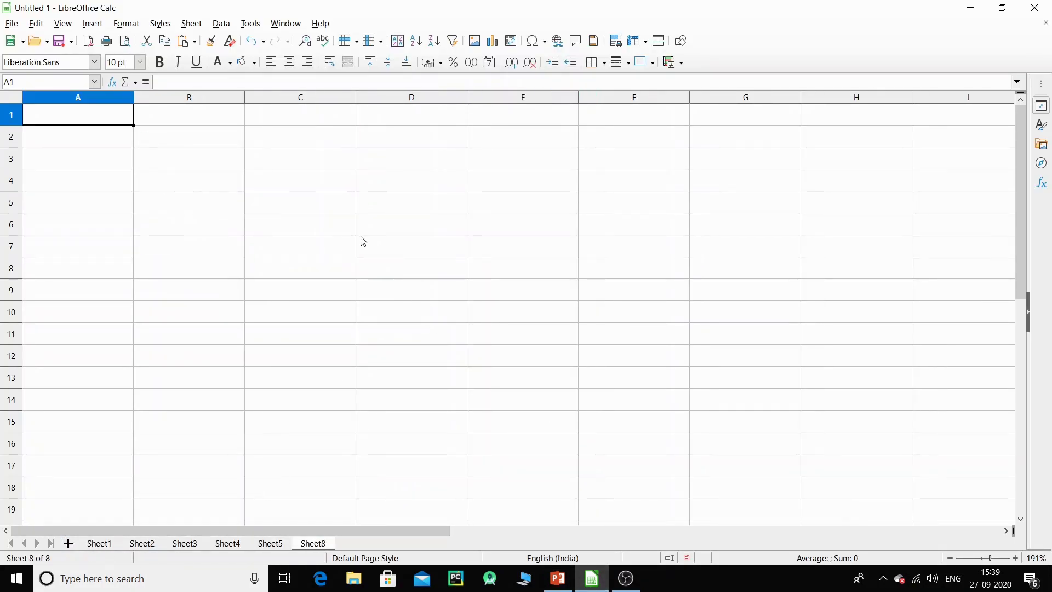
click(238, 162)
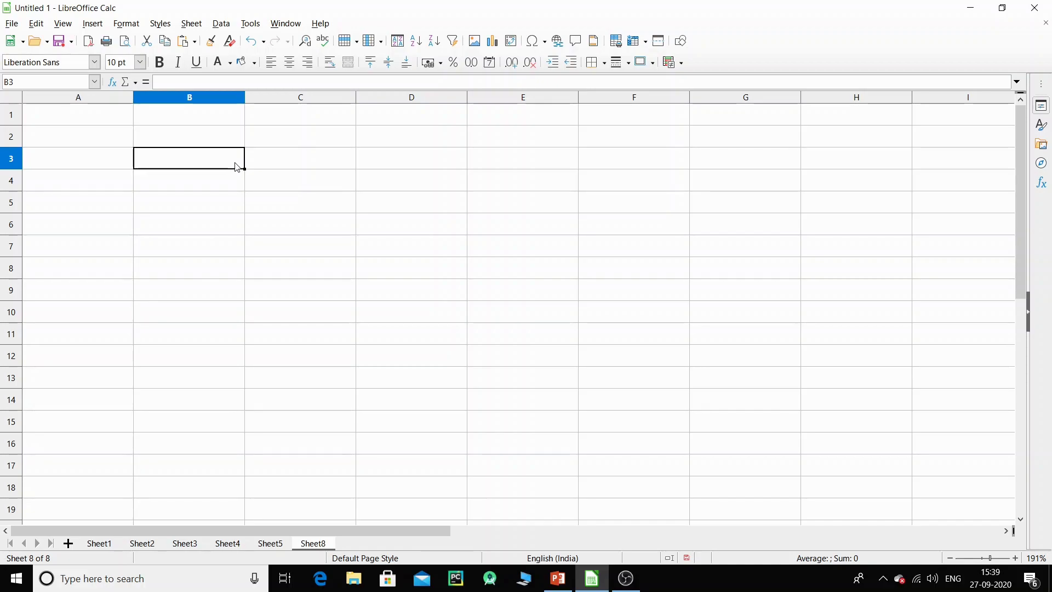
text(300)
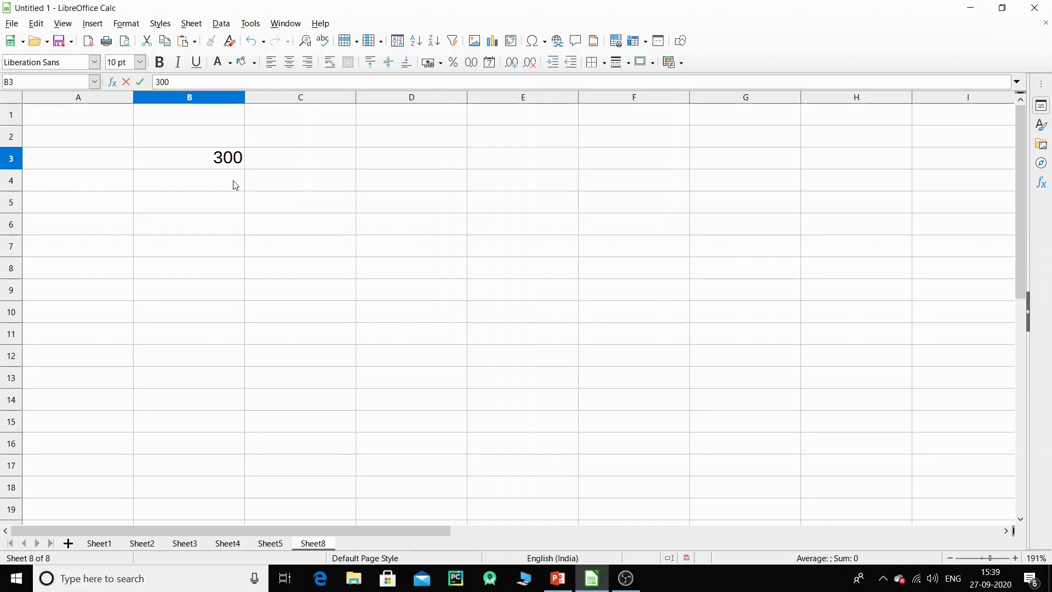
key(Return)
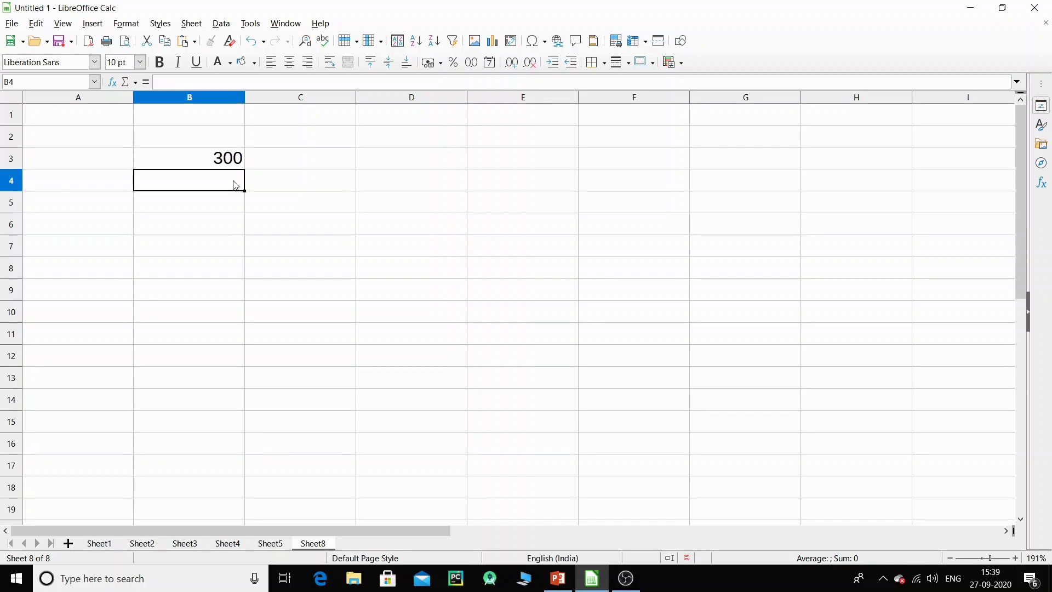
Step: Enter the formula =B3/5 in cell B4 to divide the value above it by 5
click(231, 158)
click(229, 186)
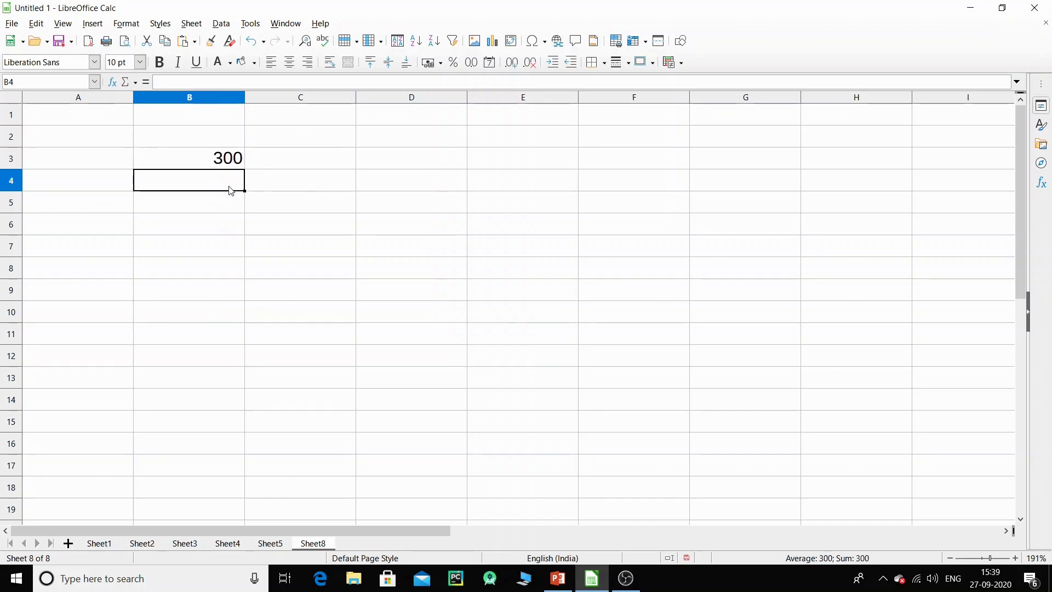
click(179, 82)
text(=)
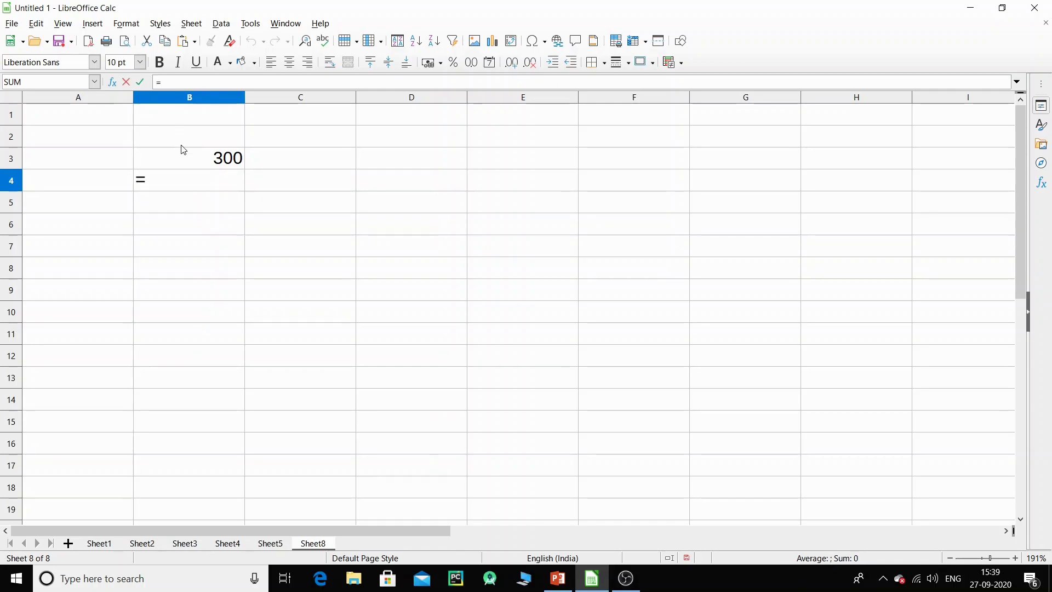
click(217, 163)
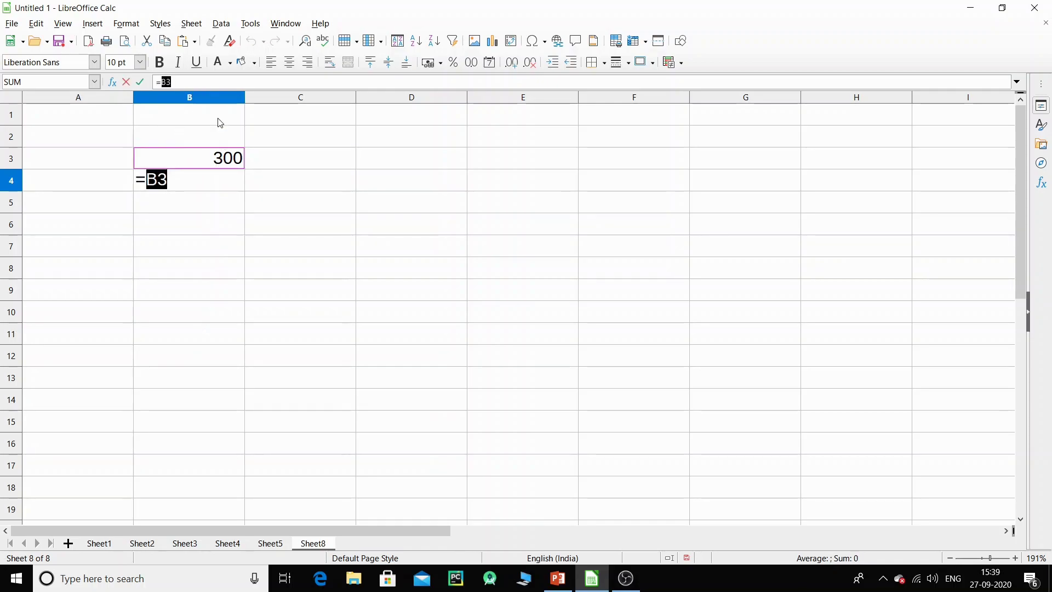
click(203, 81)
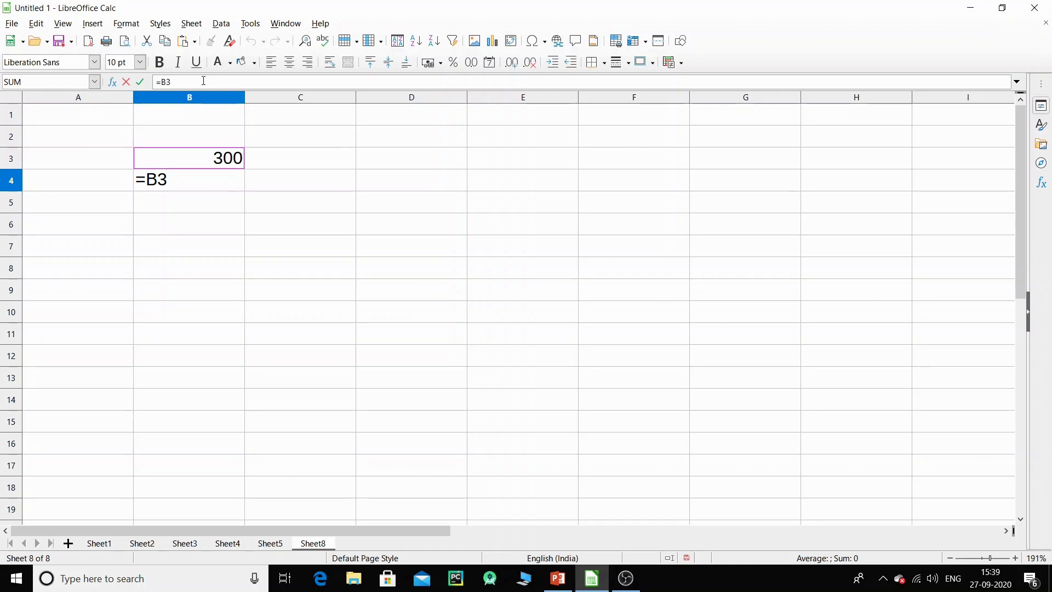
text(/5)
key(Return)
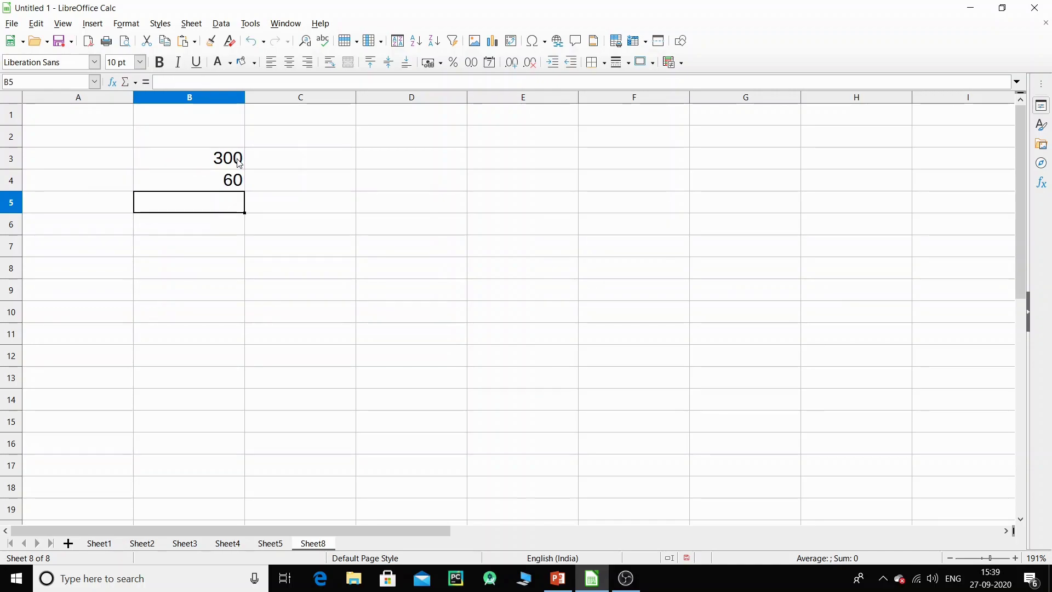
Step: Run Goal Seek on formula cell B4 with target value 70 and variable cell B3, and insert the result into the variable cell
click(232, 189)
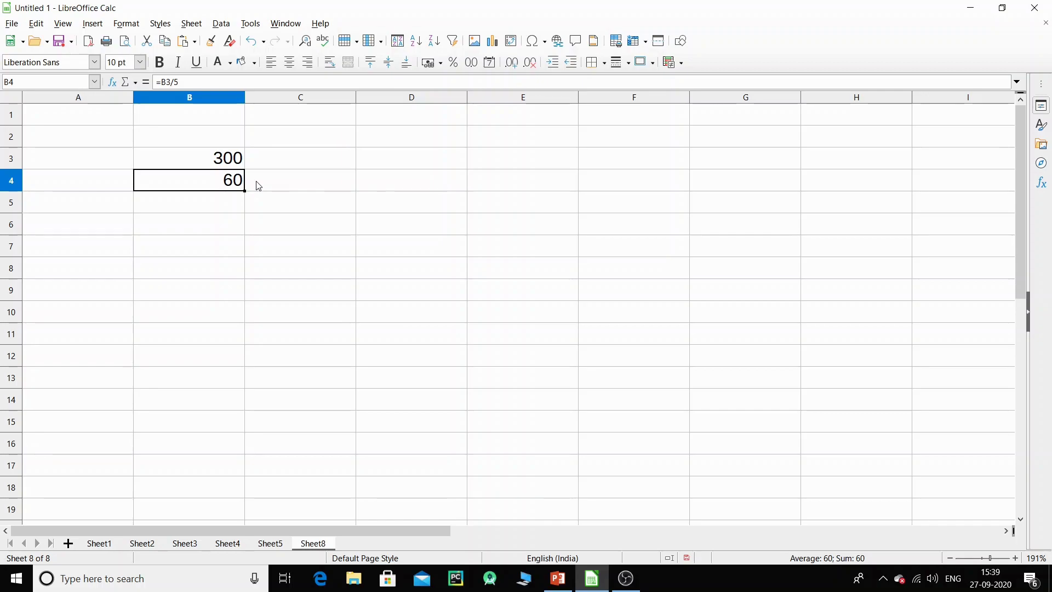
click(252, 25)
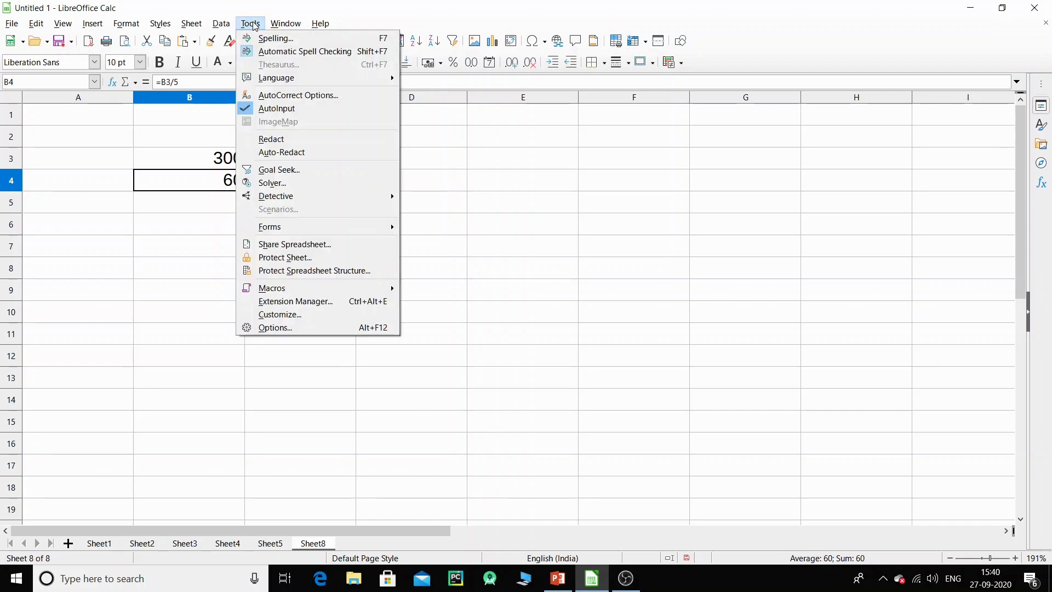
click(293, 173)
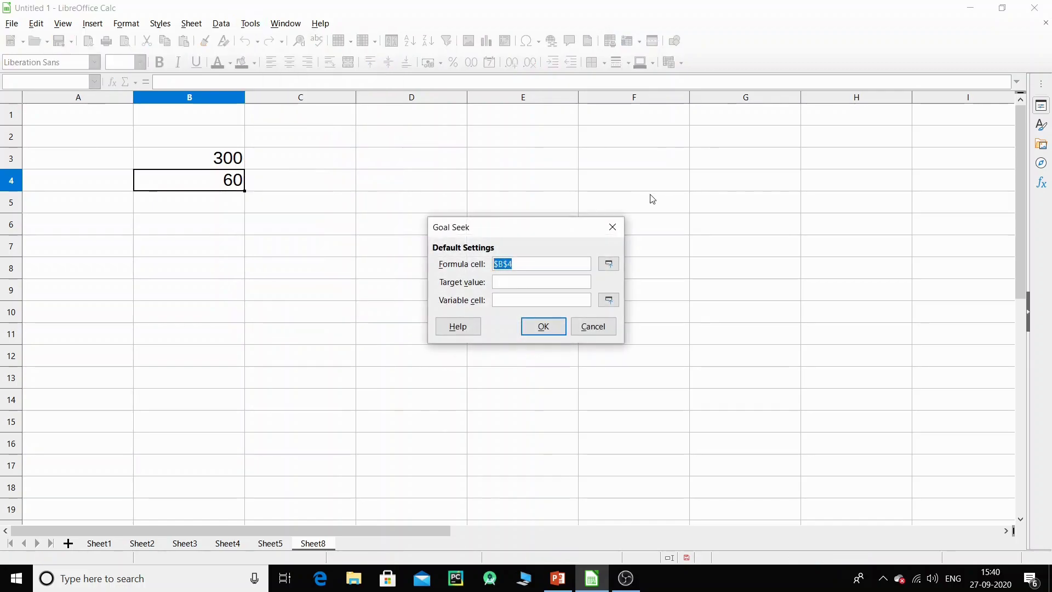
drag(560, 229, 618, 136)
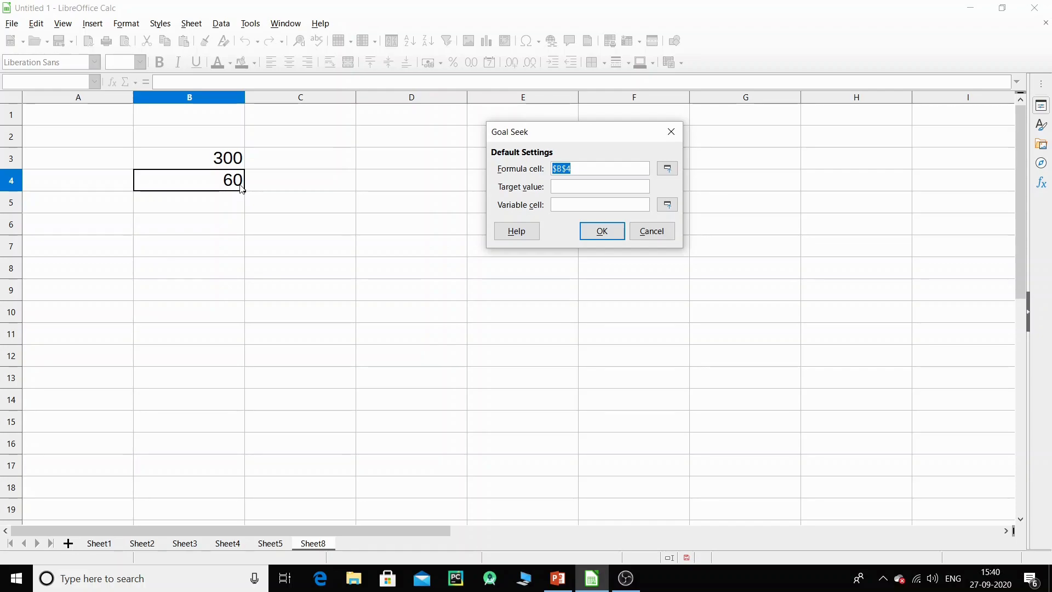
click(570, 186)
text(70)
click(564, 205)
click(236, 160)
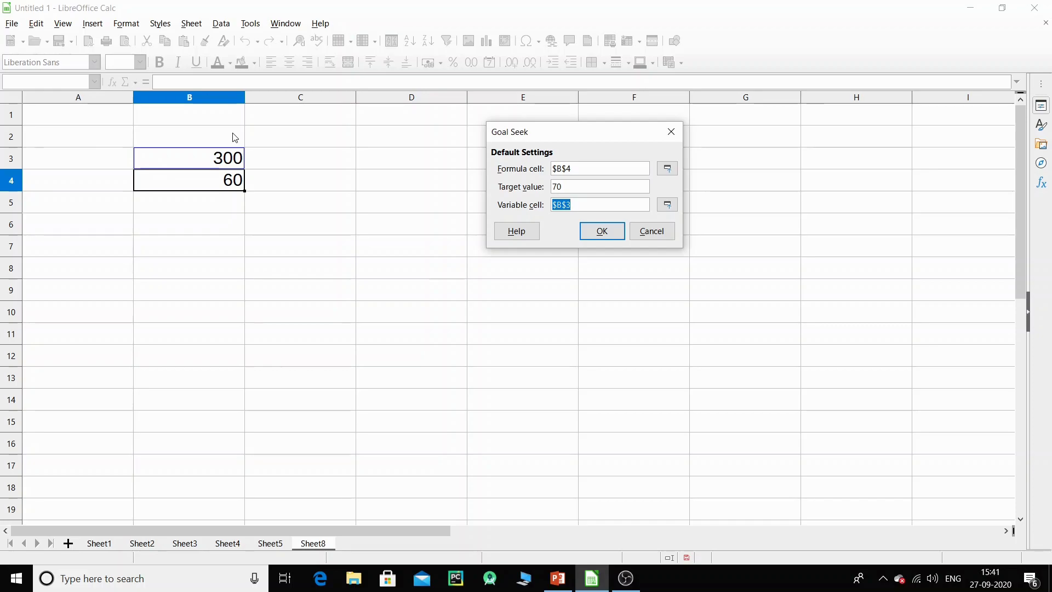
click(603, 235)
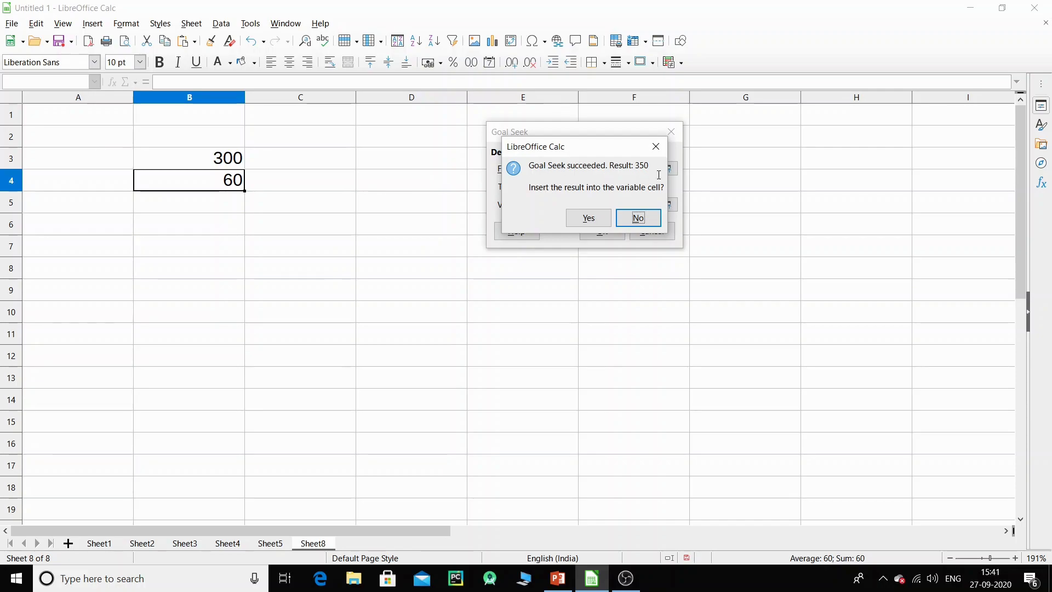
click(599, 221)
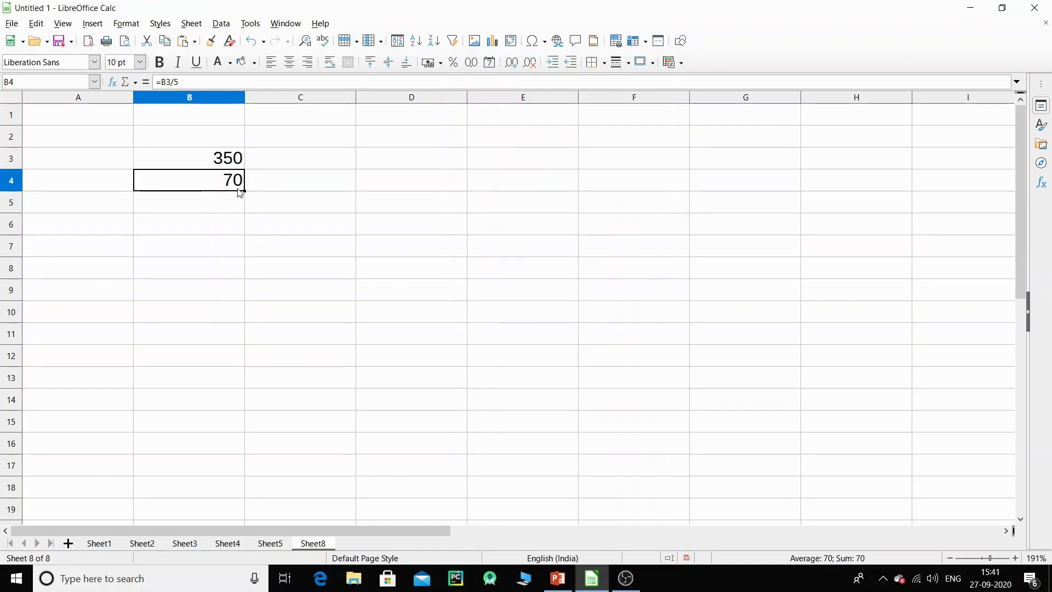
click(237, 158)
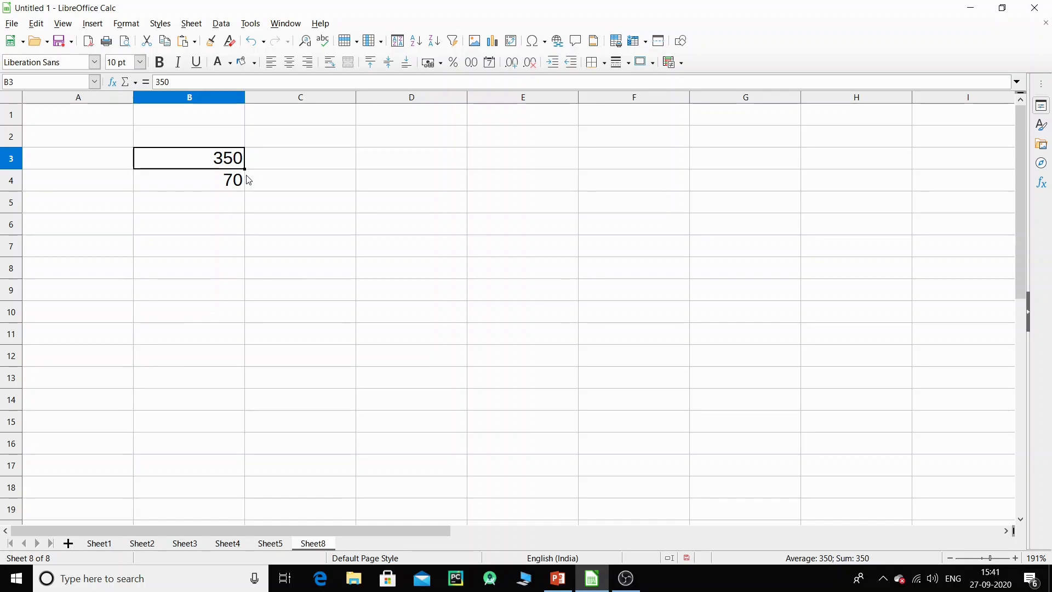
Step: Switch to PowerPoint to present the Scenario Analysis topic list, and return to LibreOffice Calc
click(558, 578)
key(F5)
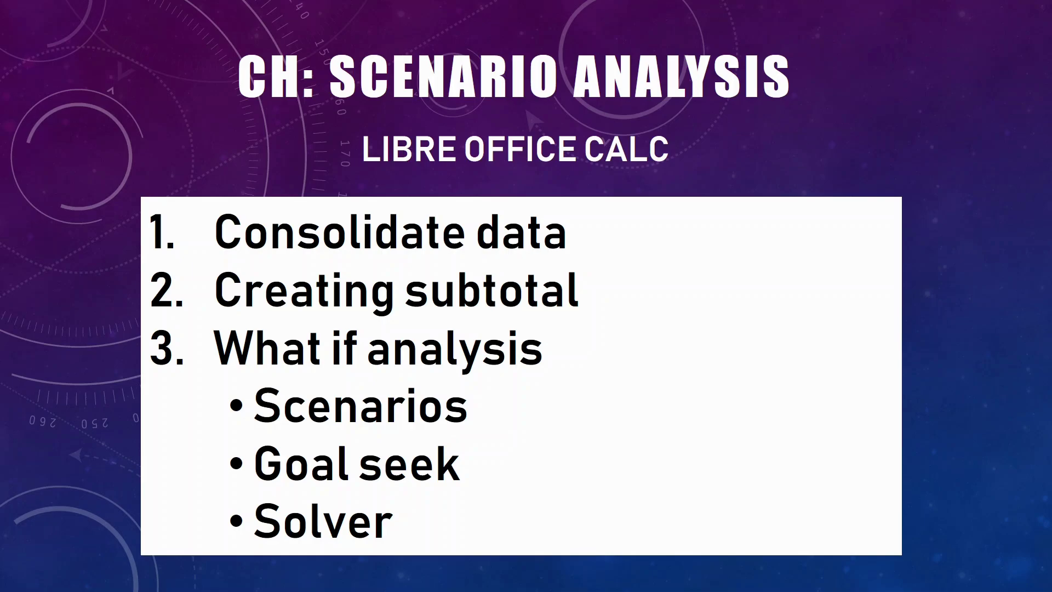
key(Escape)
key(alt+Tab)
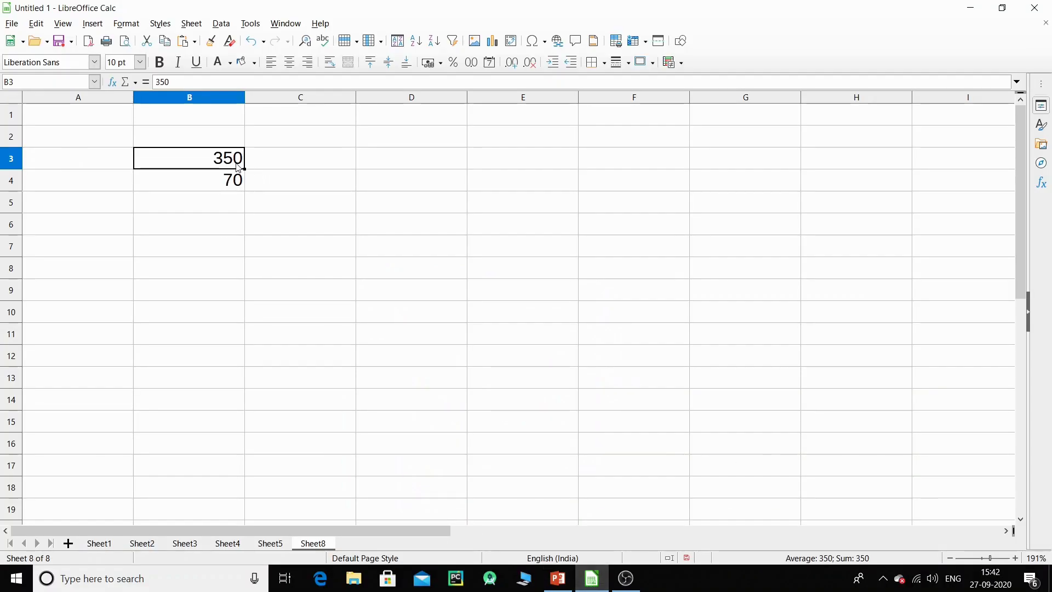
Step: Clear the contents of cells B4 and B3 on Sheet8
click(228, 183)
key(Delete)
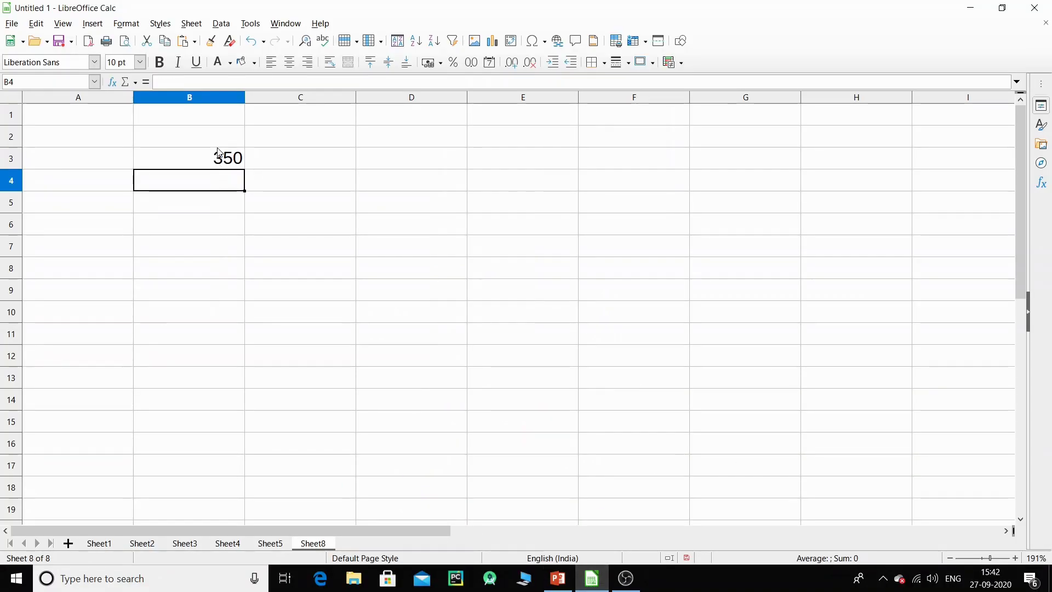
click(218, 152)
key(Delete)
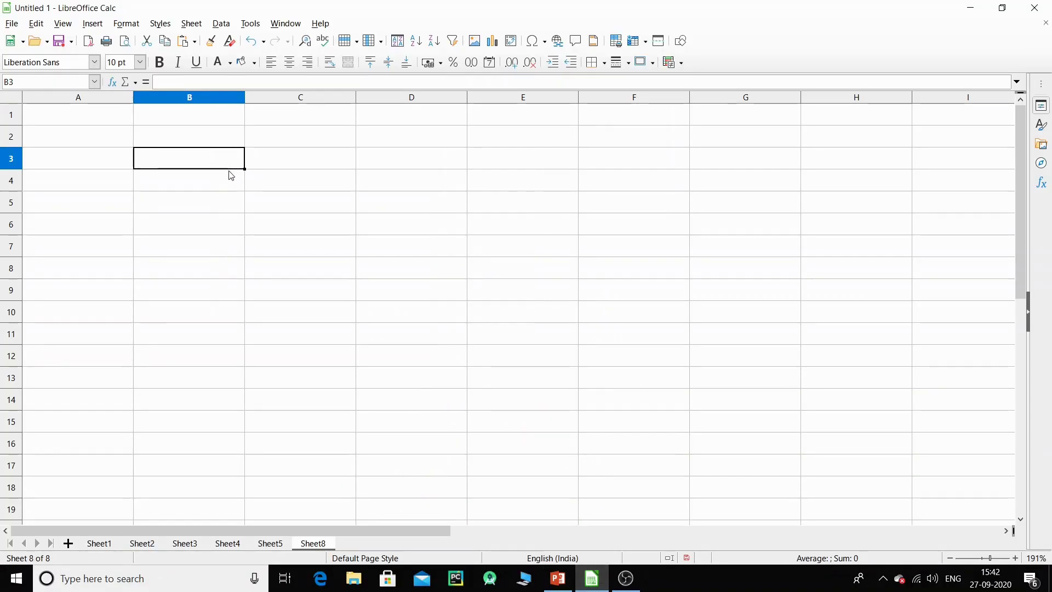
Step: Copy the HY subject names English through Computer from Sheet4 and paste them into Sheet8 starting at cell B3
click(197, 544)
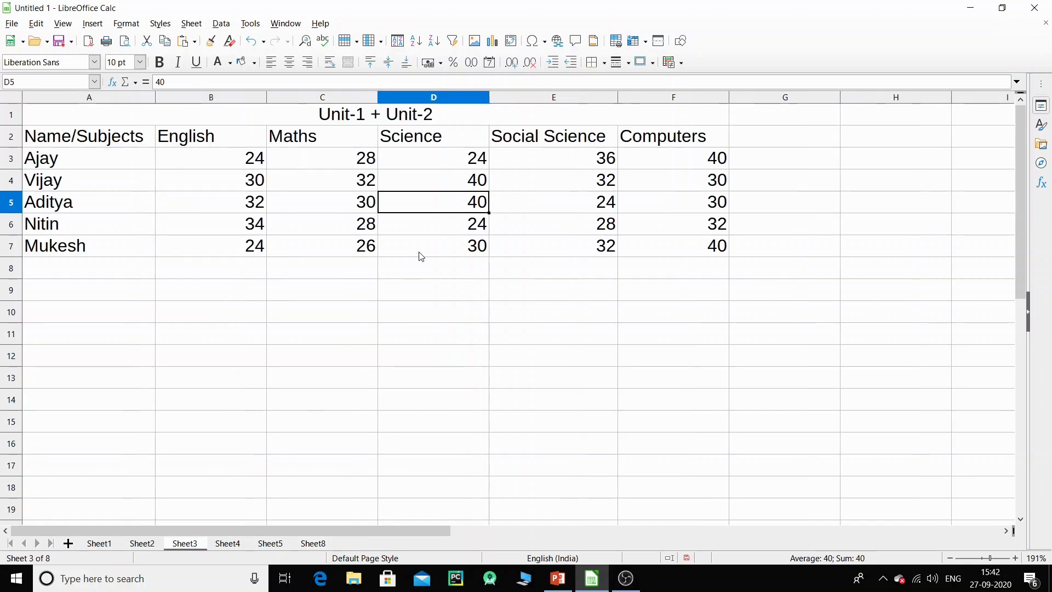
click(237, 548)
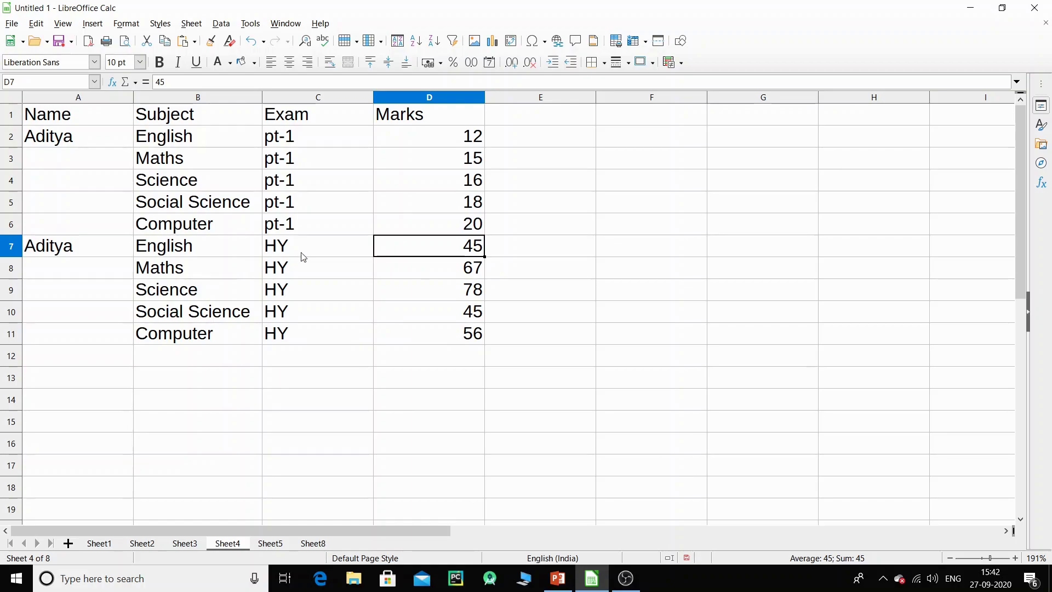
drag(206, 254, 204, 339)
key(ctrl+c)
click(313, 543)
key(ctrl+v)
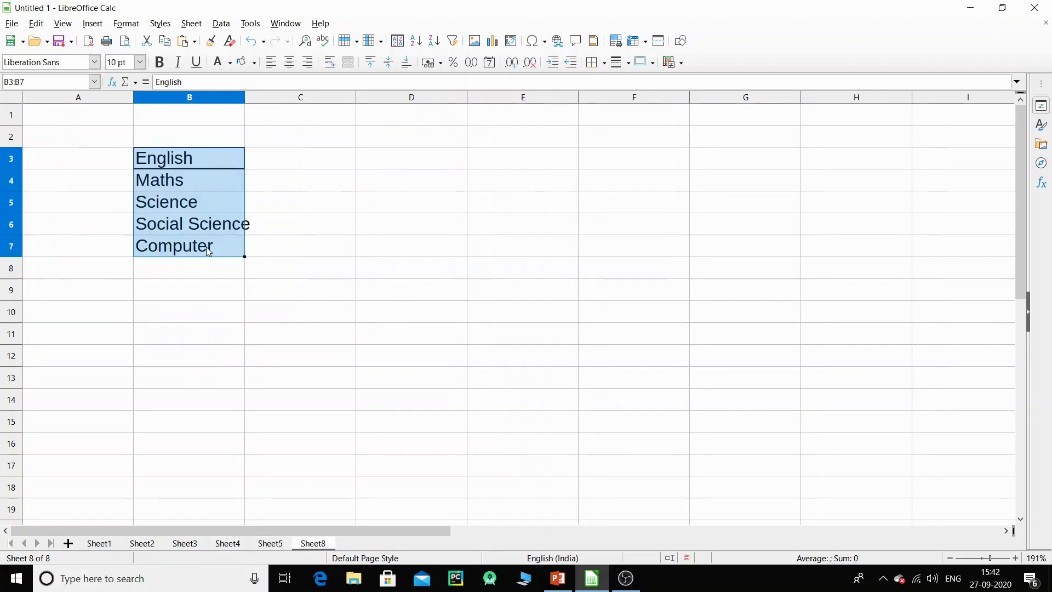
Step: Copy the HY marks in D7:D11 of Sheet4 to Sheet8 starting at C3, and fit column B's width to its contents
click(240, 545)
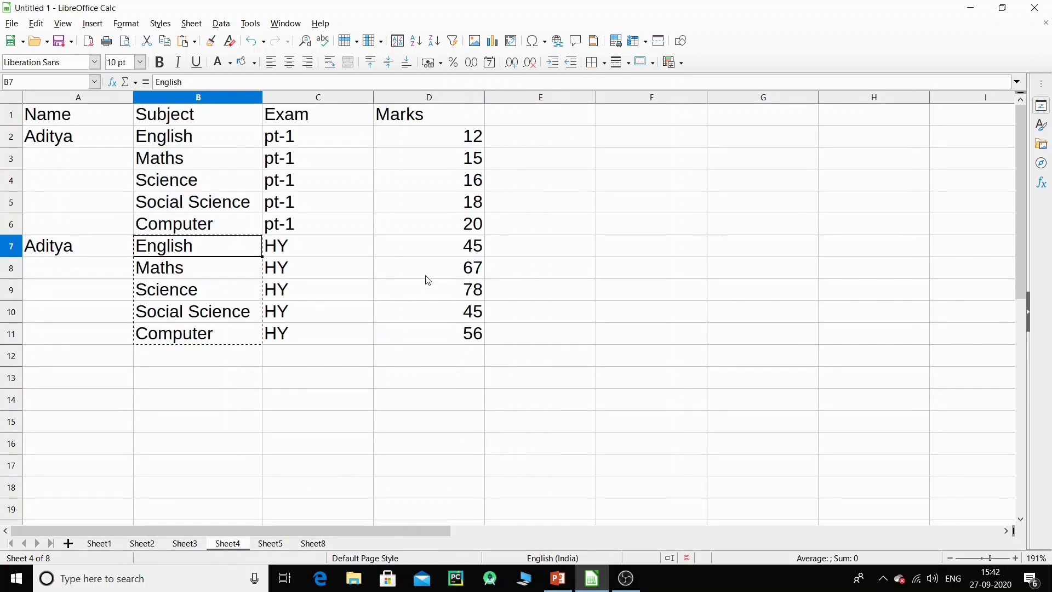
drag(468, 244, 459, 336)
key(ctrl+c)
click(313, 543)
click(329, 163)
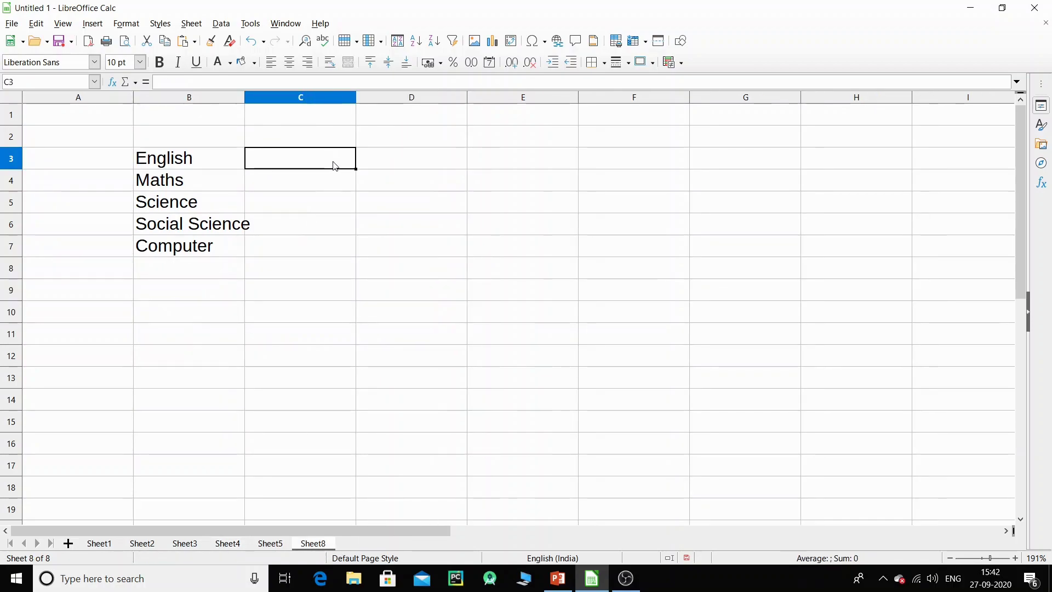
key(ctrl+v)
click(241, 102)
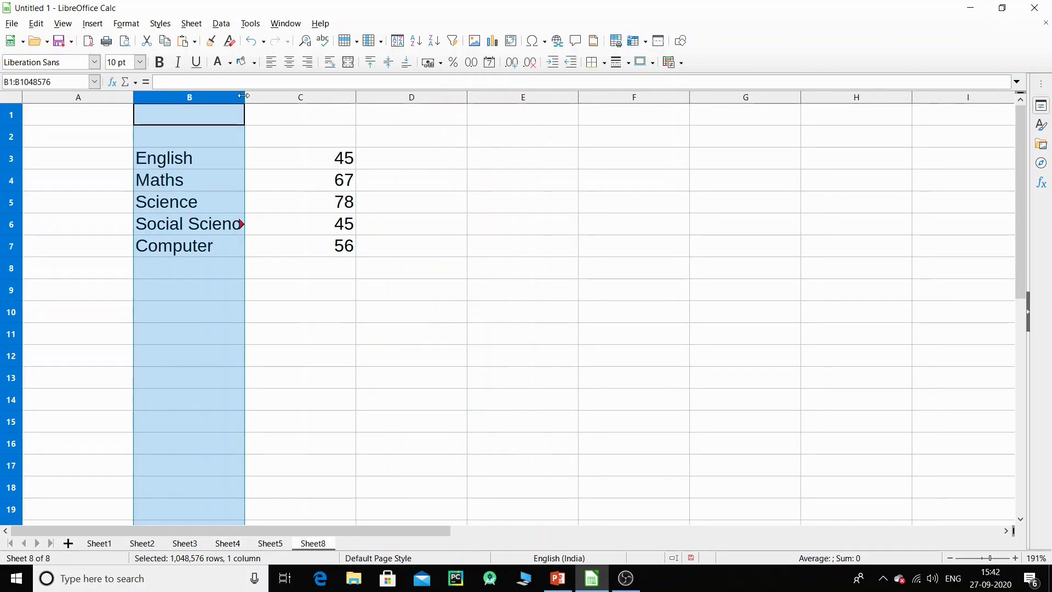
double_click(244, 101)
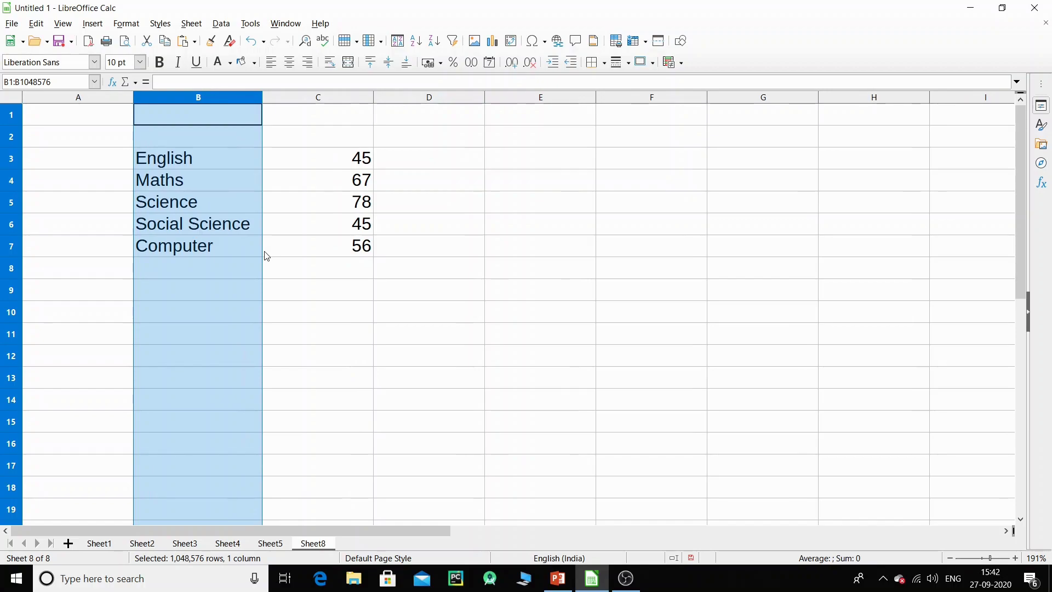
Step: Enter a SUM formula in cell C8 that totals the marks in C3:C7
click(368, 160)
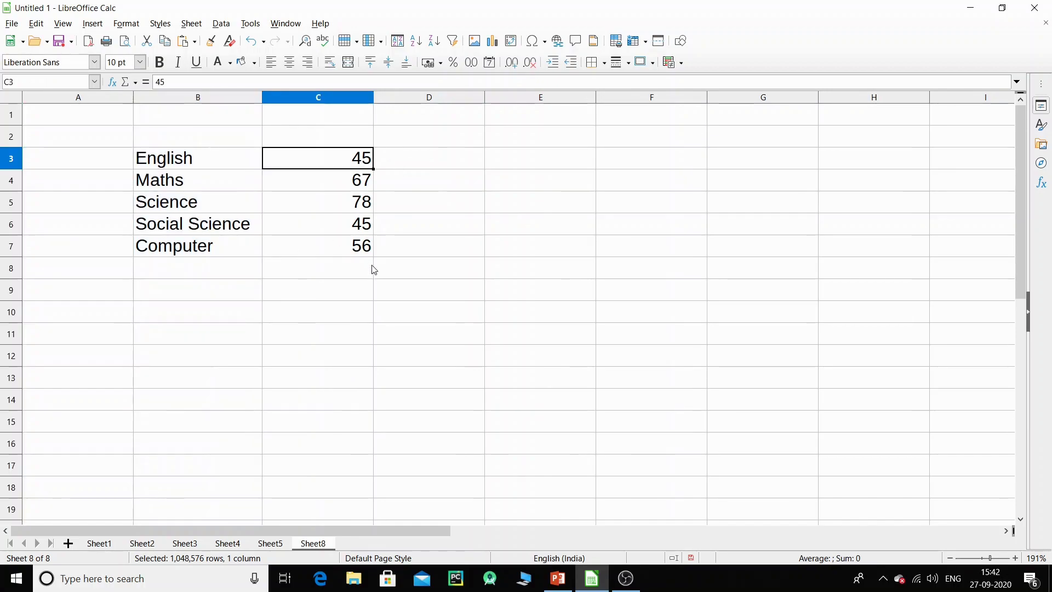
click(357, 271)
text(=su)
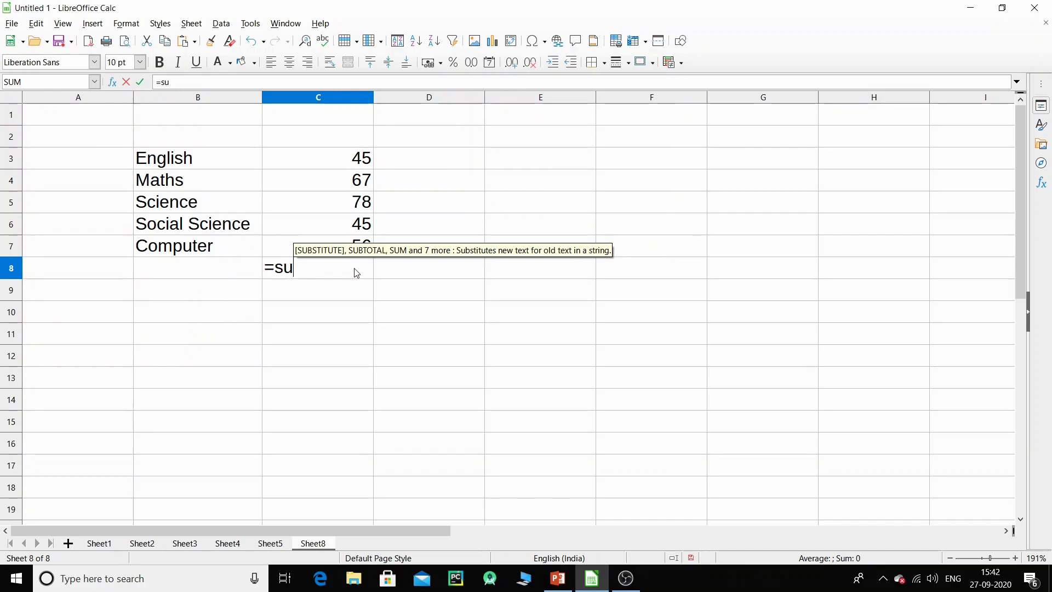
text(m()
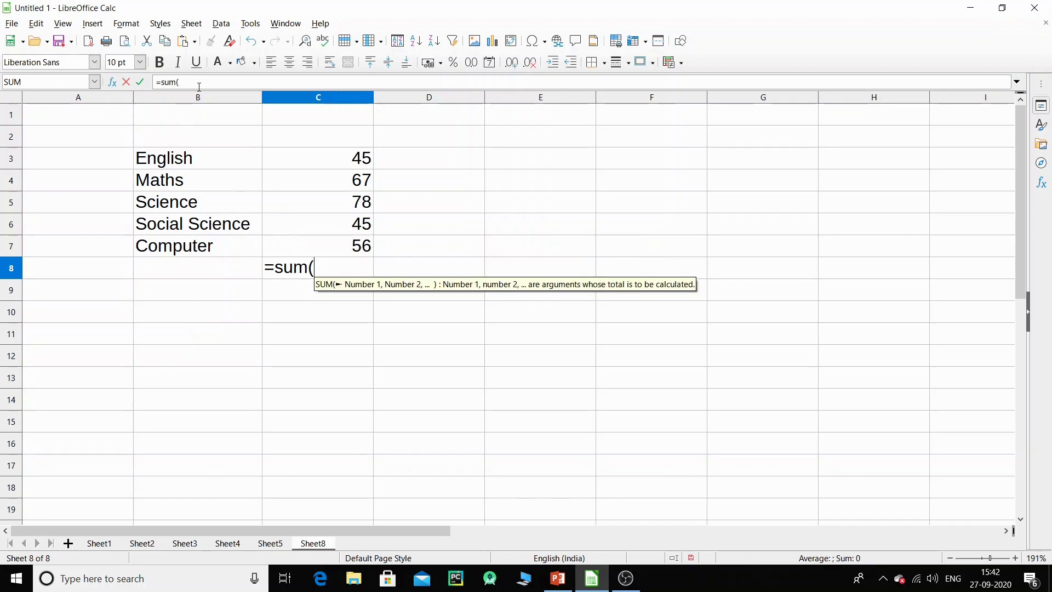
click(347, 166)
drag(346, 172, 344, 258)
text())
key(Return)
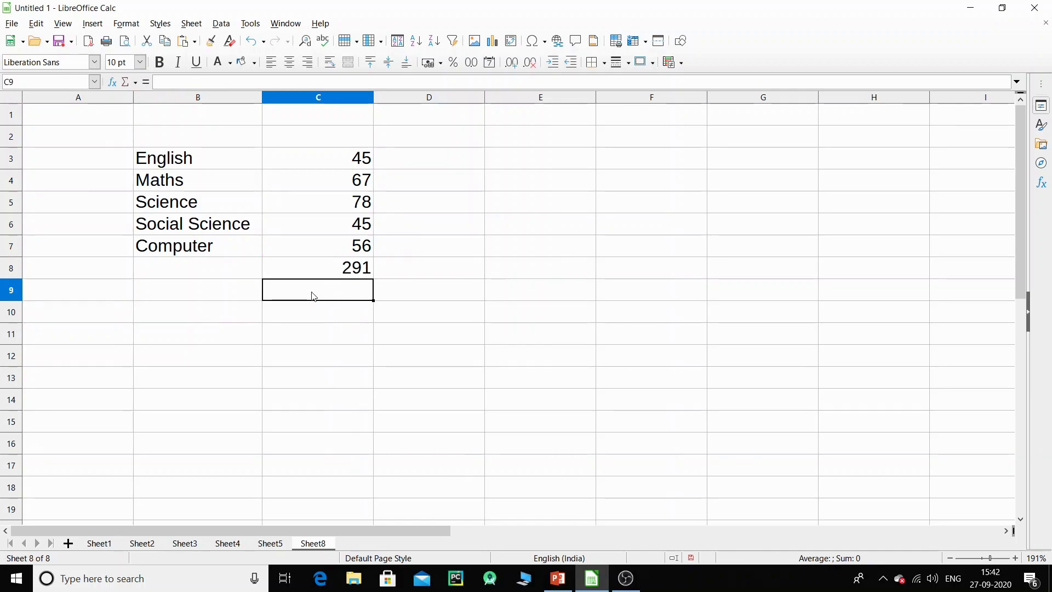
Step: Enter the formula =C8/5 in cell C9 to work out the percentage
text(=)
click(336, 272)
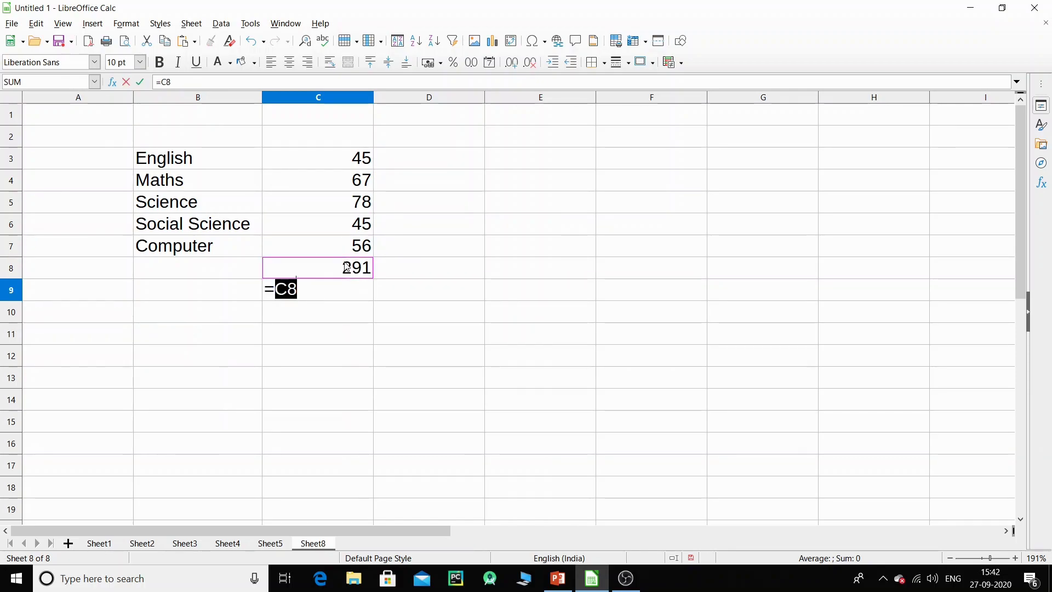
click(185, 81)
text(/5)
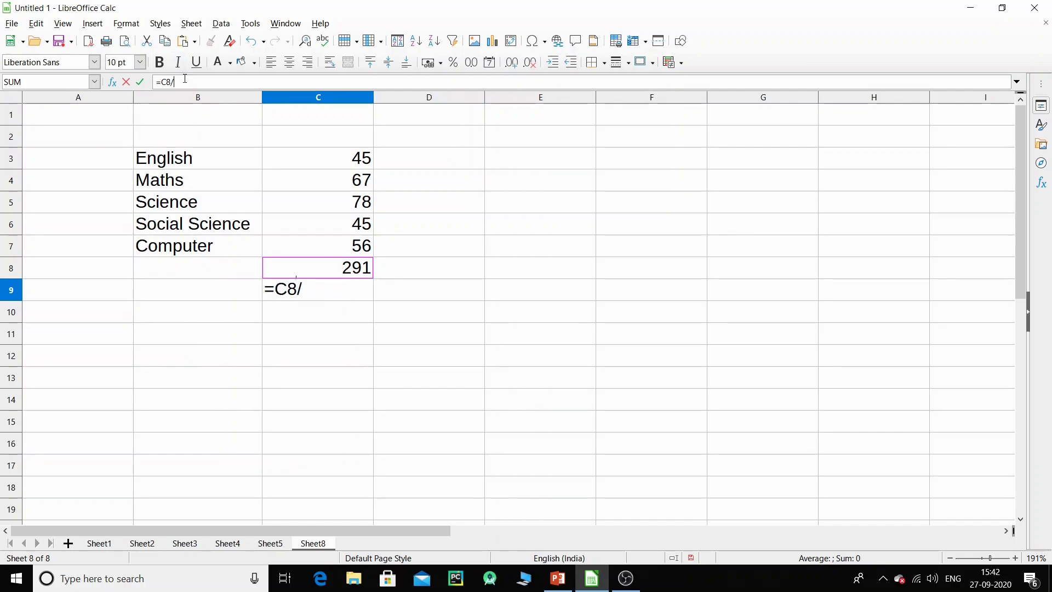
key(Return)
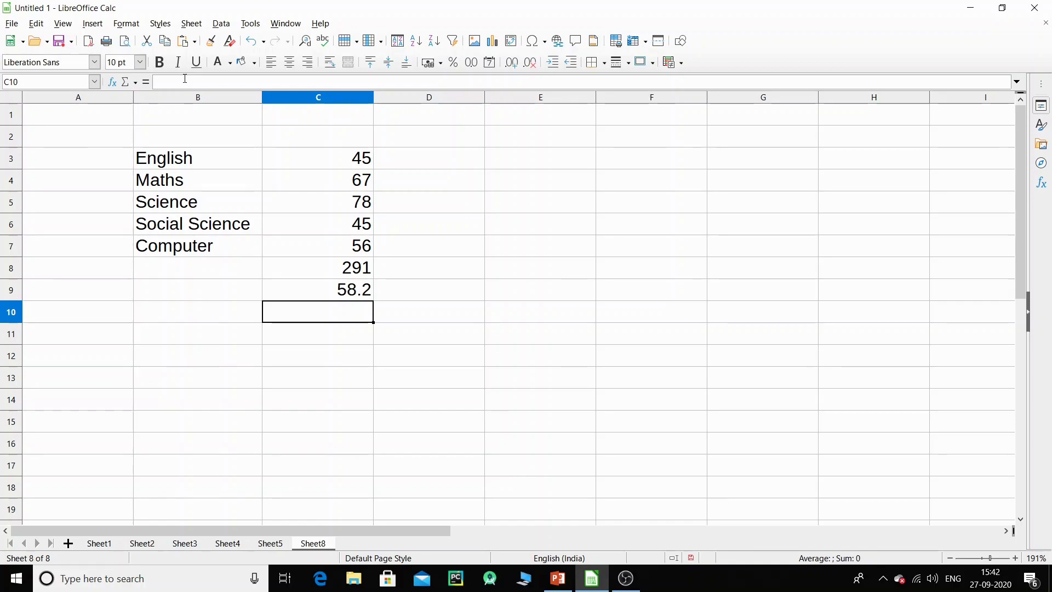
Step: Label the sum row Total in cell B8 and the row below it percentage in cell B9
key(Up)
key(Up)
key(Left)
text(Total)
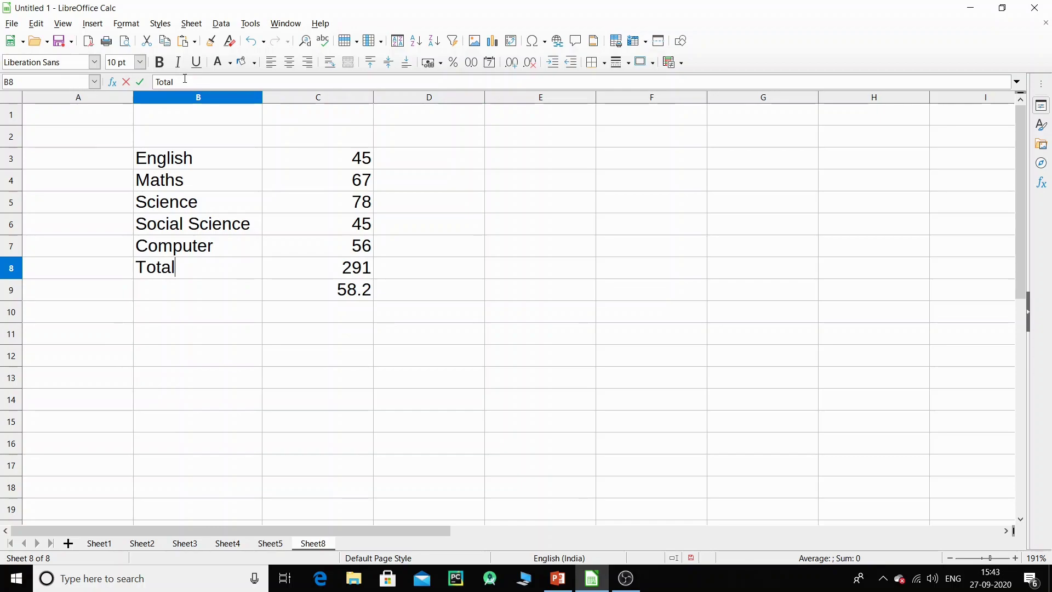
key(Return)
text(pre)
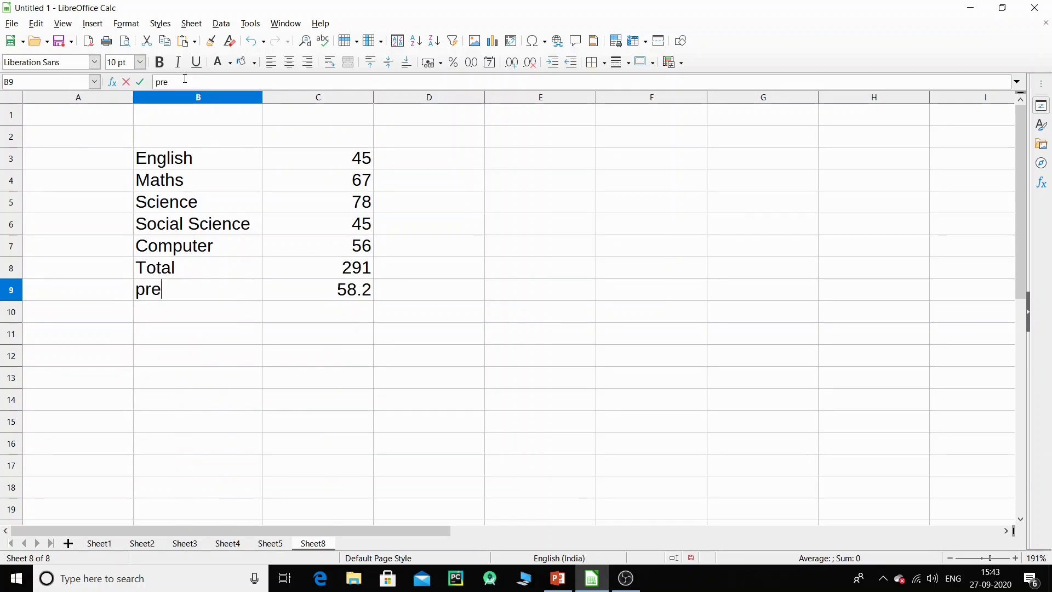
key(BackSpace)
key(BackSpace)
text(erce)
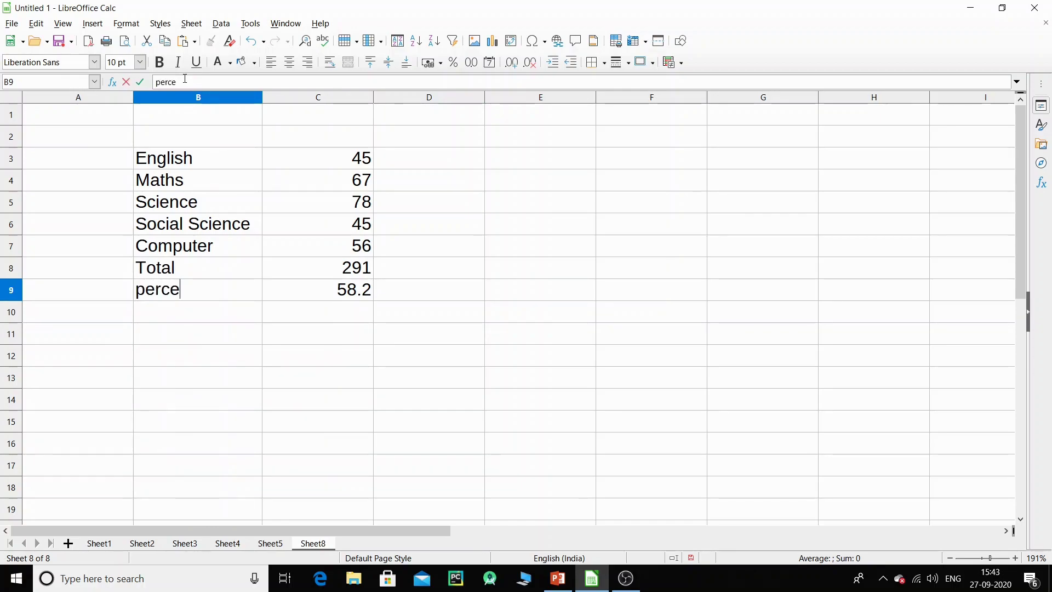
text(ntage)
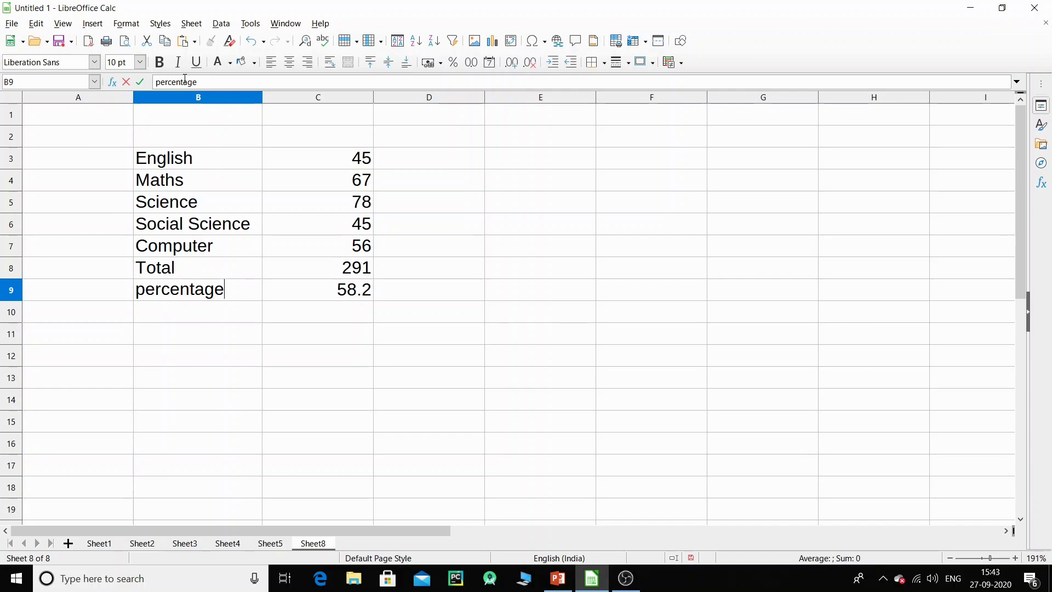
click(351, 272)
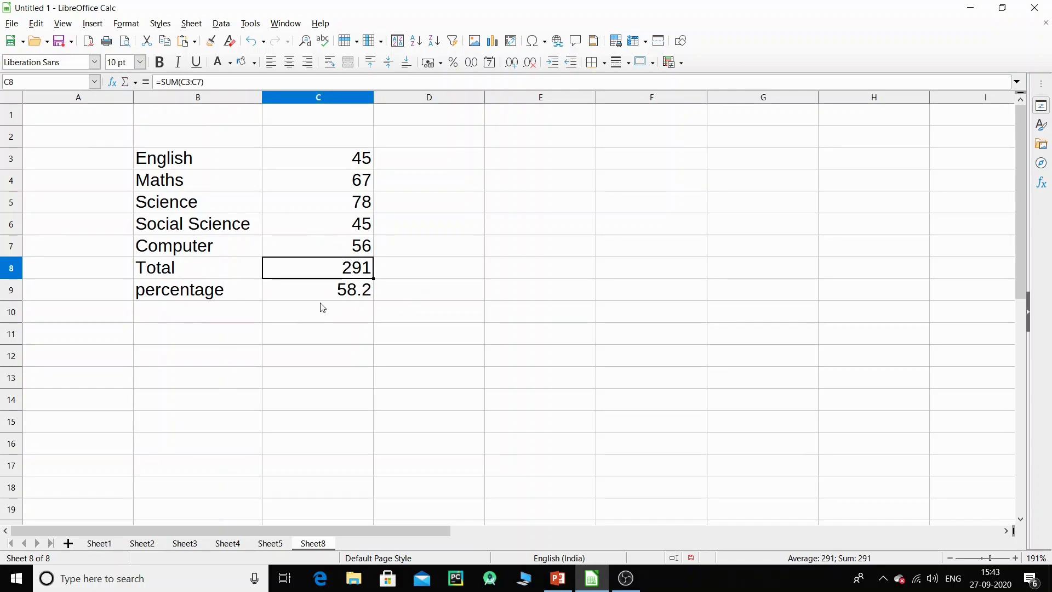
Step: Open Solver with the percentage cell C9 as the target cell, and move its dialog away from the data
click(364, 294)
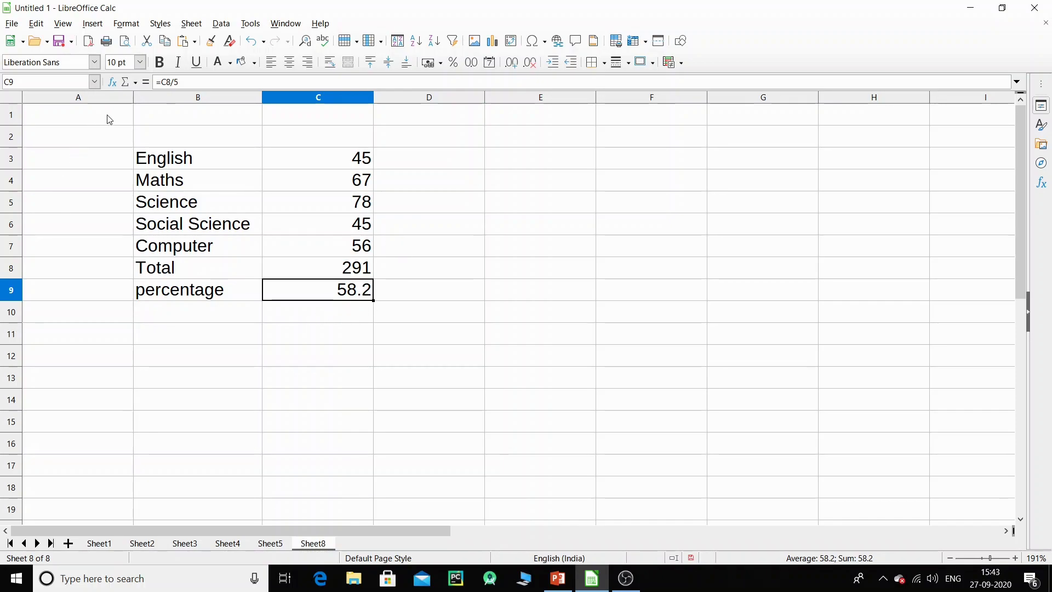
click(230, 28)
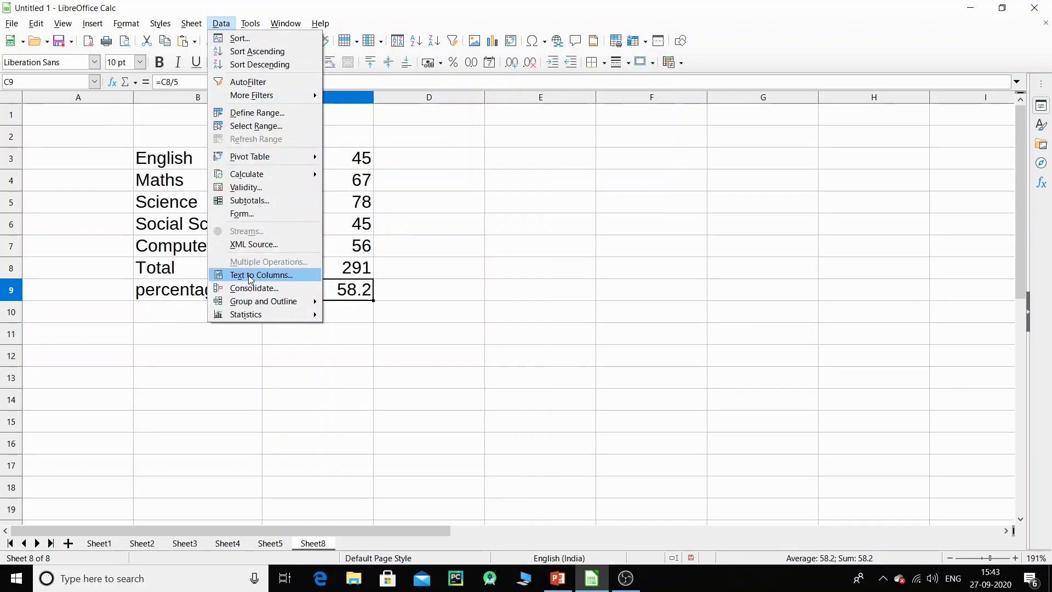
mouse_move(257, 24)
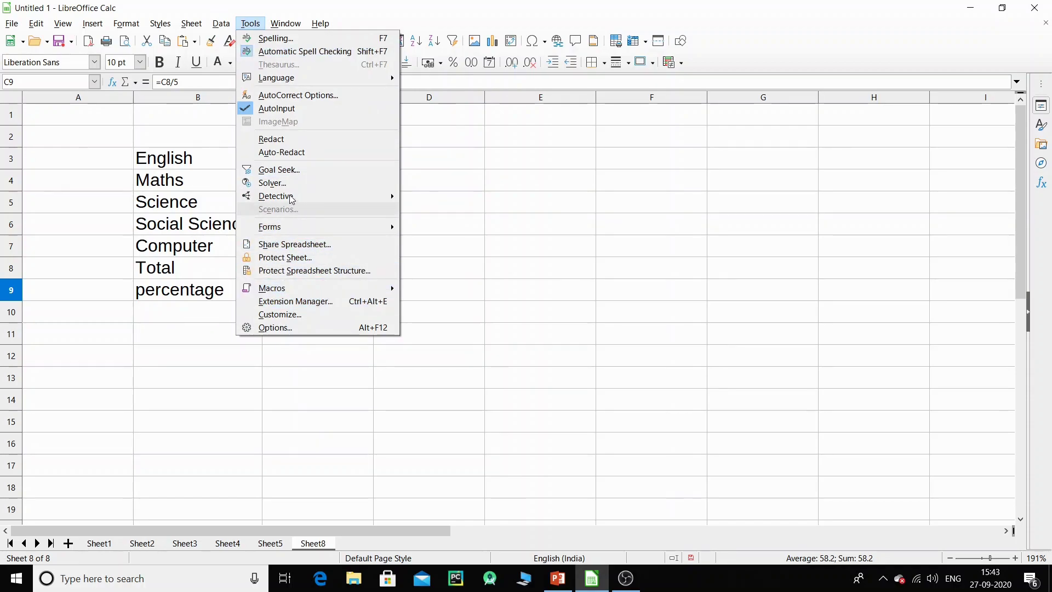
key(Escape)
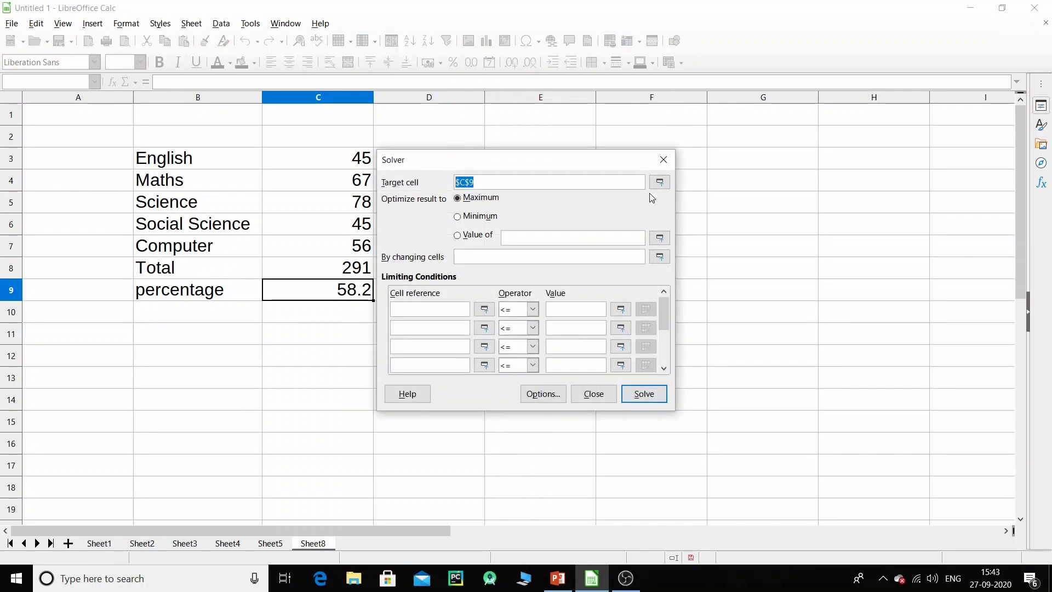
drag(521, 159, 680, 126)
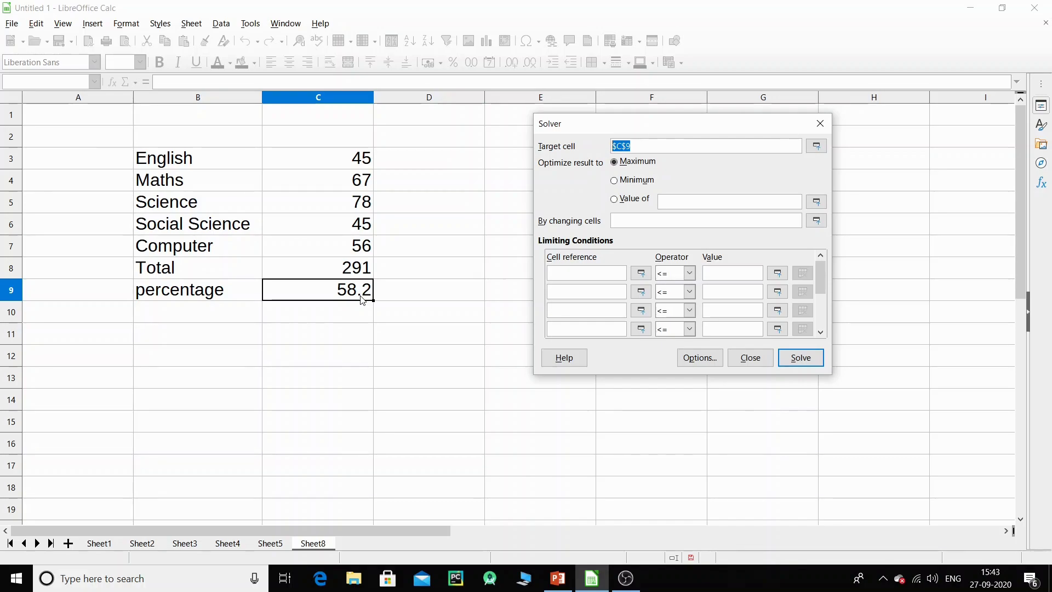
Step: Set Solver to optimize the result to a value of 90 by changing cells C3:C7
click(616, 199)
click(670, 203)
click(354, 165)
drag(355, 165, 357, 254)
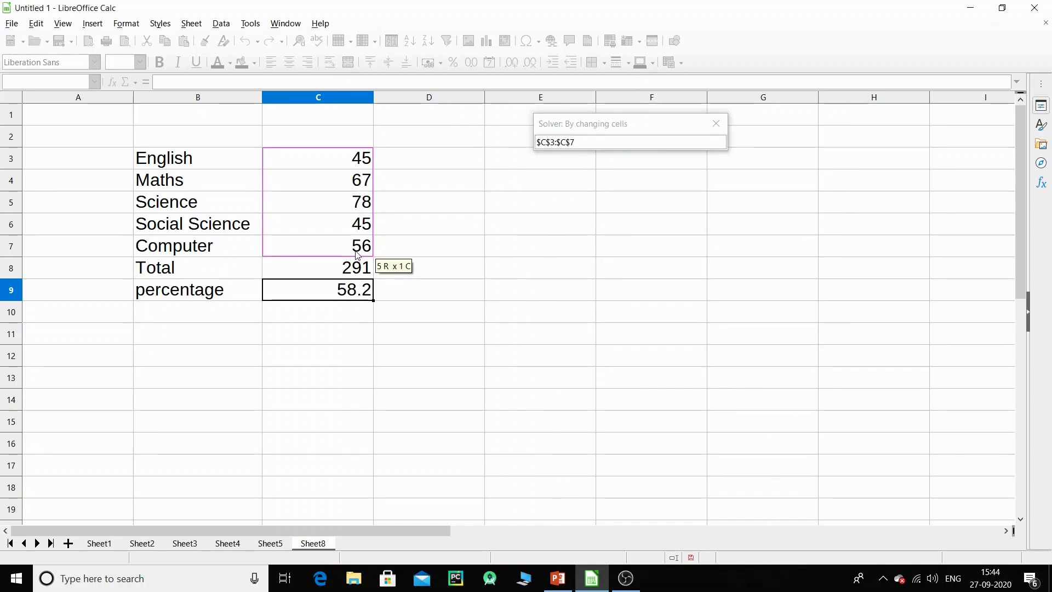
drag(358, 255, 358, 255)
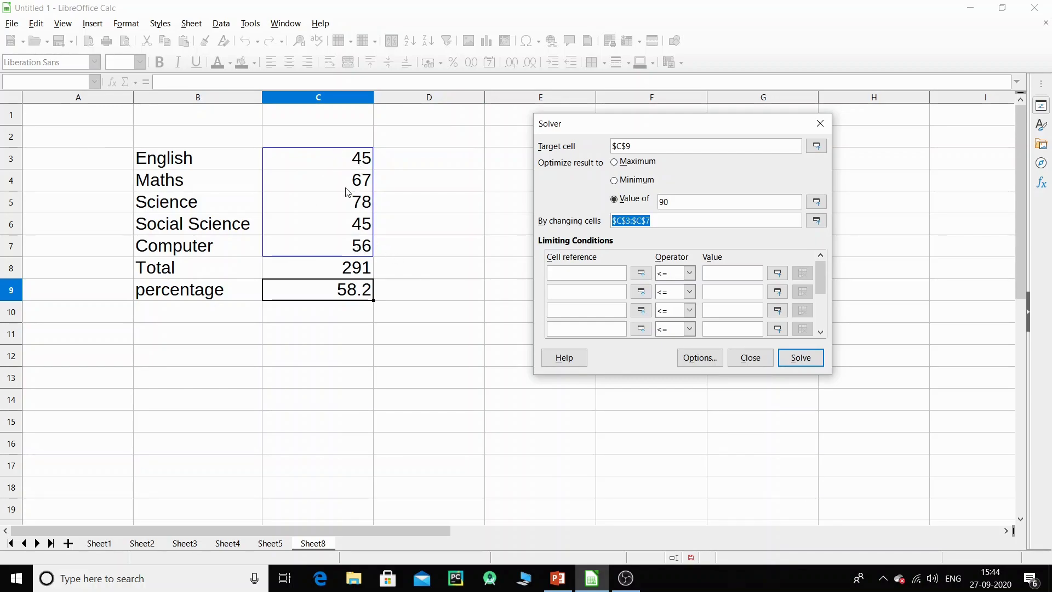
Step: Add limiting conditions that keep the English and Maths marks in C3 and C4 at <= 100
click(574, 272)
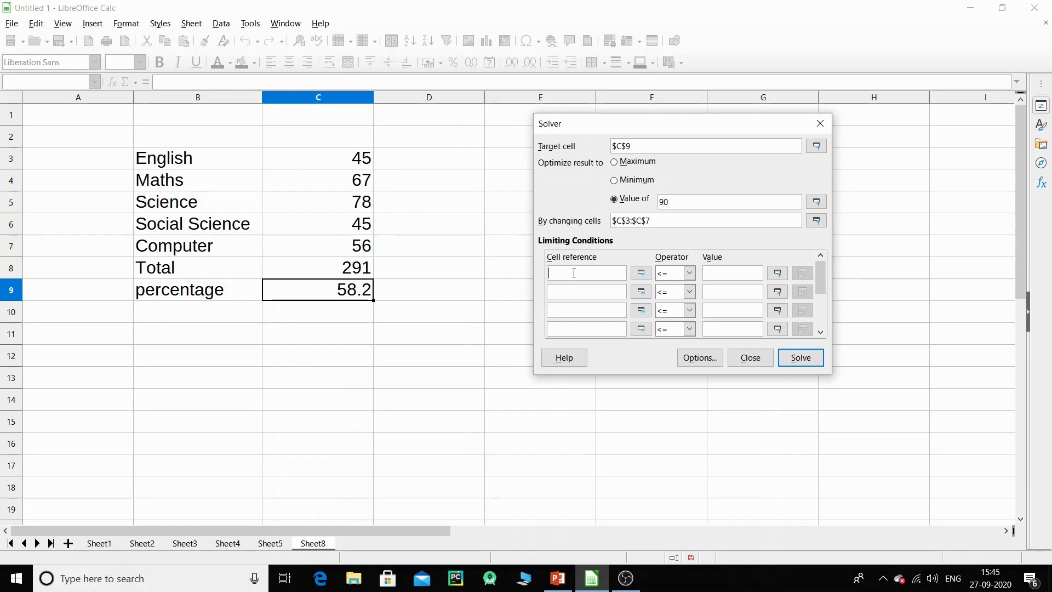
click(366, 164)
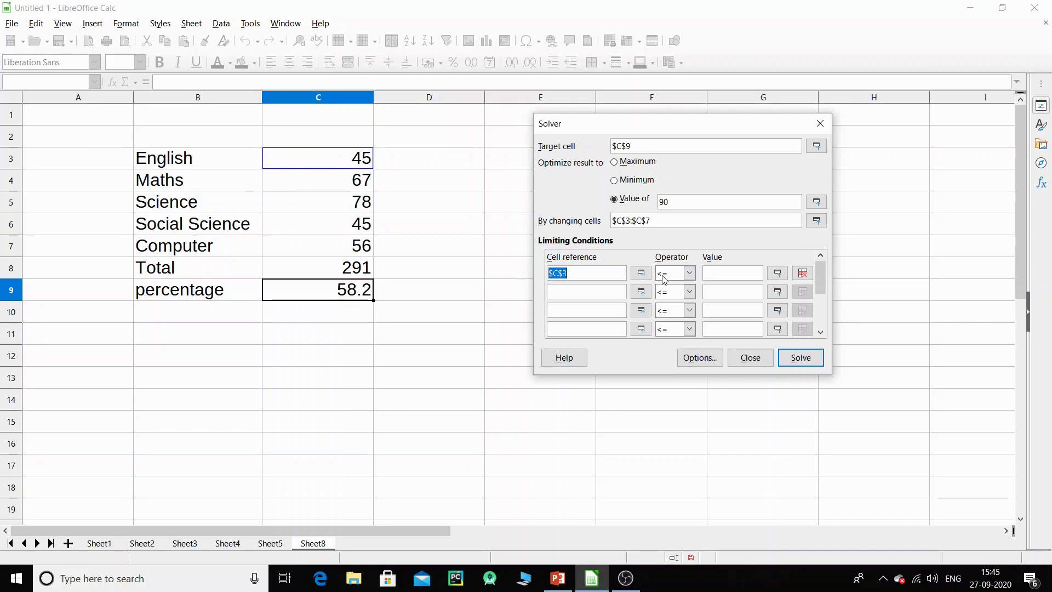
click(723, 276)
text(100)
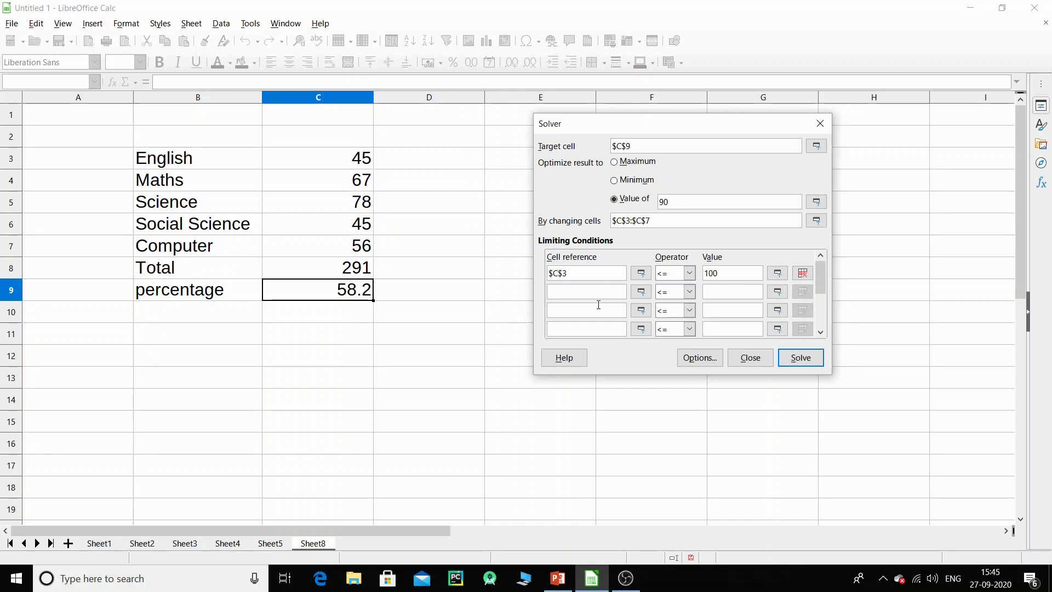
click(334, 185)
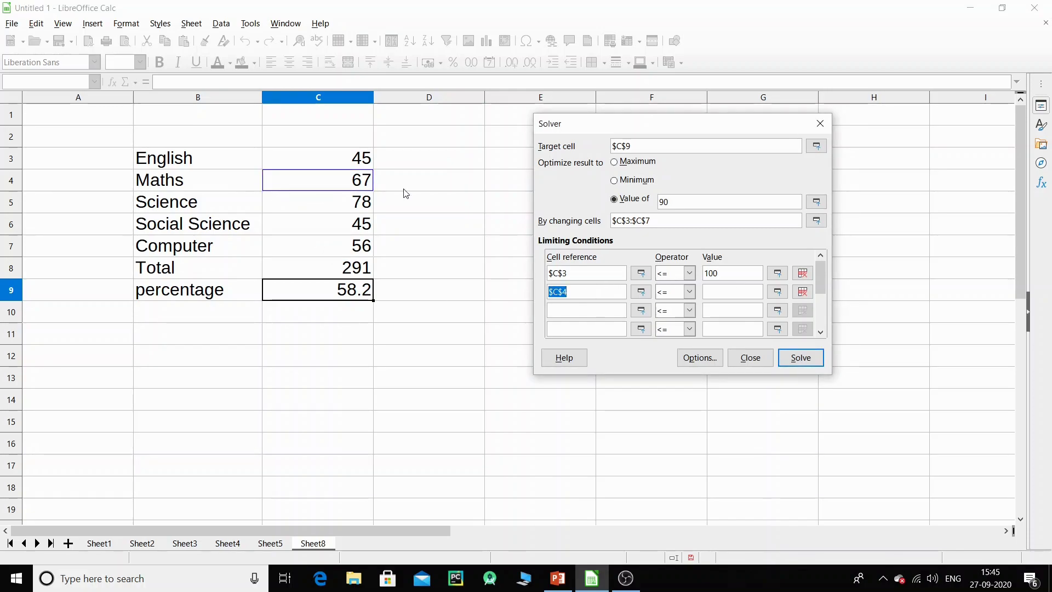
click(731, 298)
text(100)
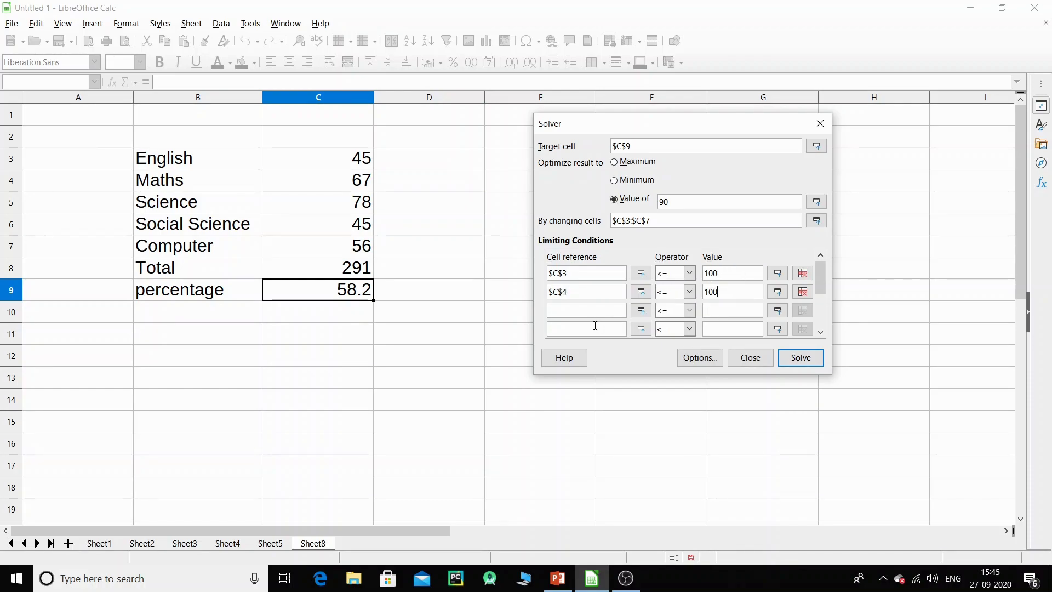
Step: Add limiting conditions of <= 100 for the Science, Social Science and Computer marks in C5, C6 and C7
click(560, 312)
click(358, 204)
click(720, 310)
text(100)
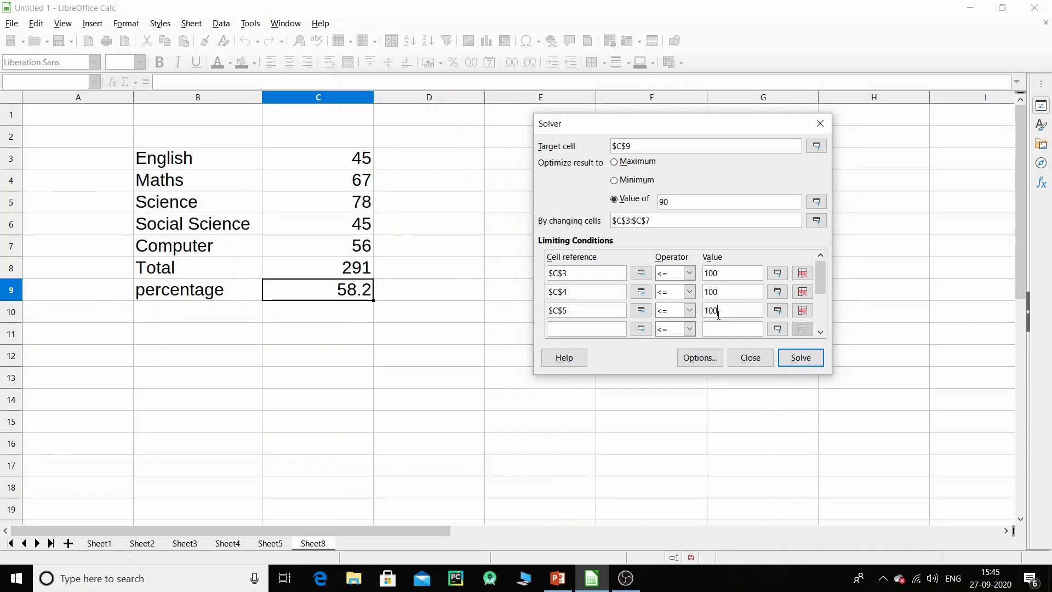
click(821, 332)
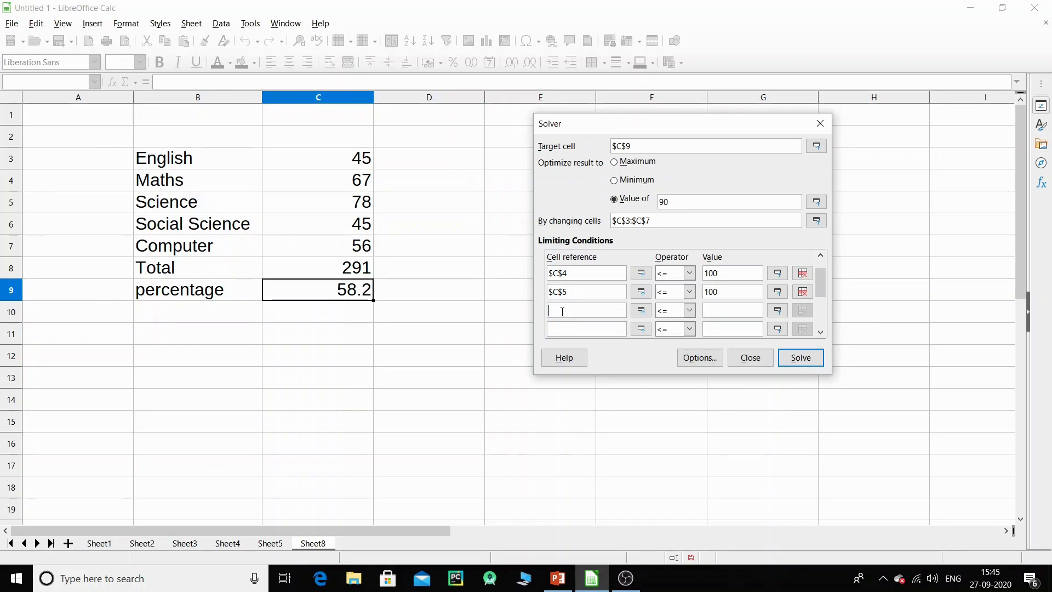
click(343, 226)
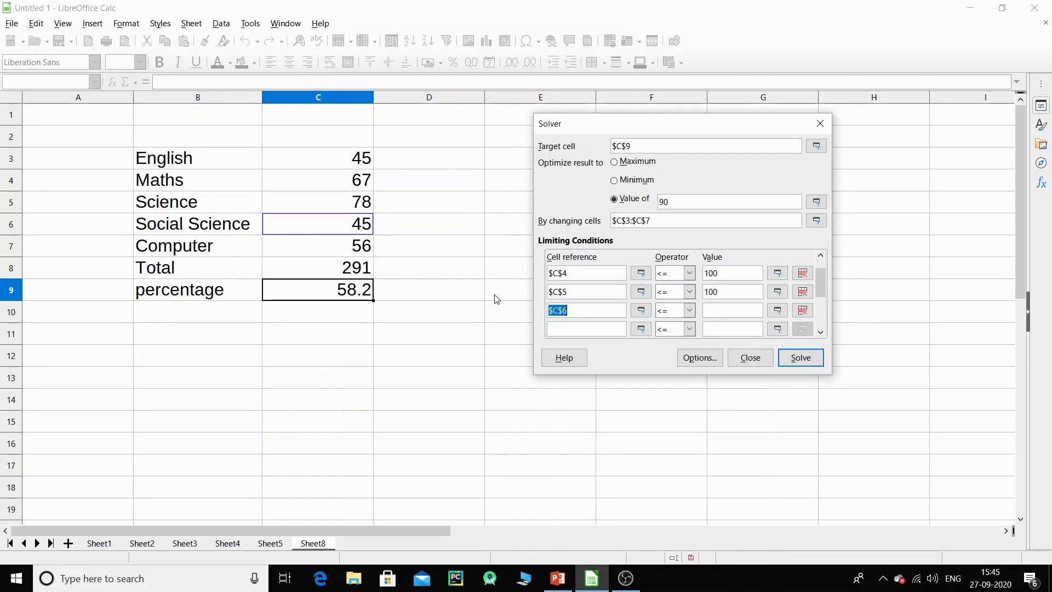
click(723, 309)
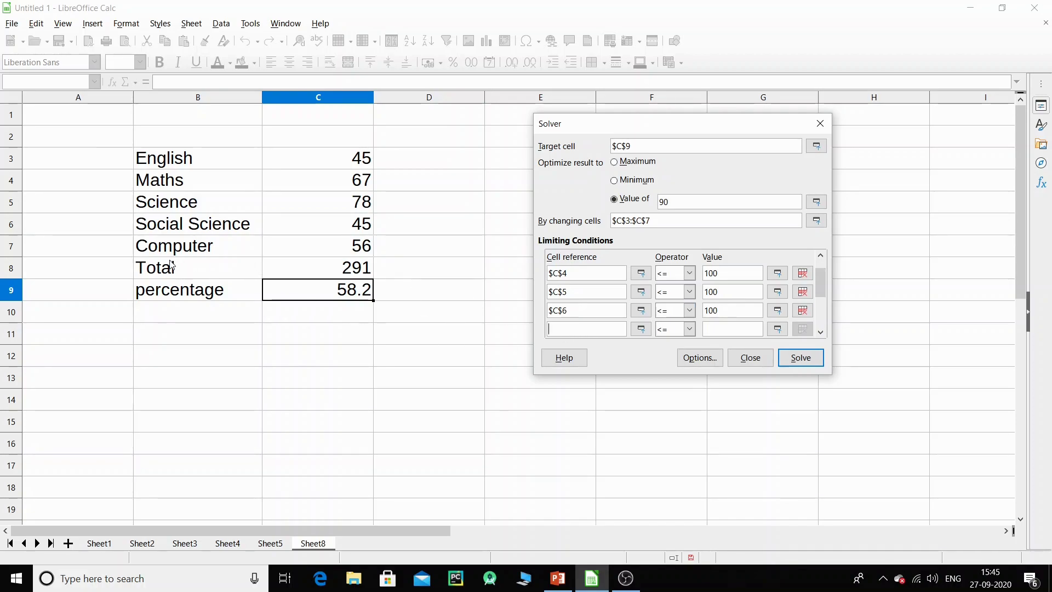
click(334, 253)
click(723, 324)
text(100)
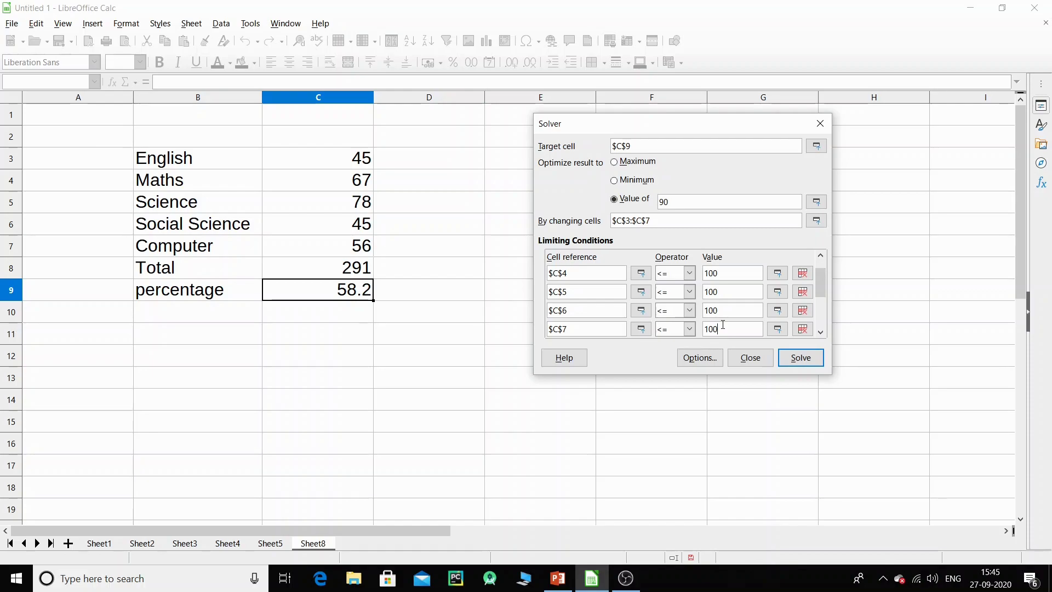
Step: Solve for the marks under the set conditions, keeping the Solver dialogs clear of the worksheet data
drag(689, 118, 669, 58)
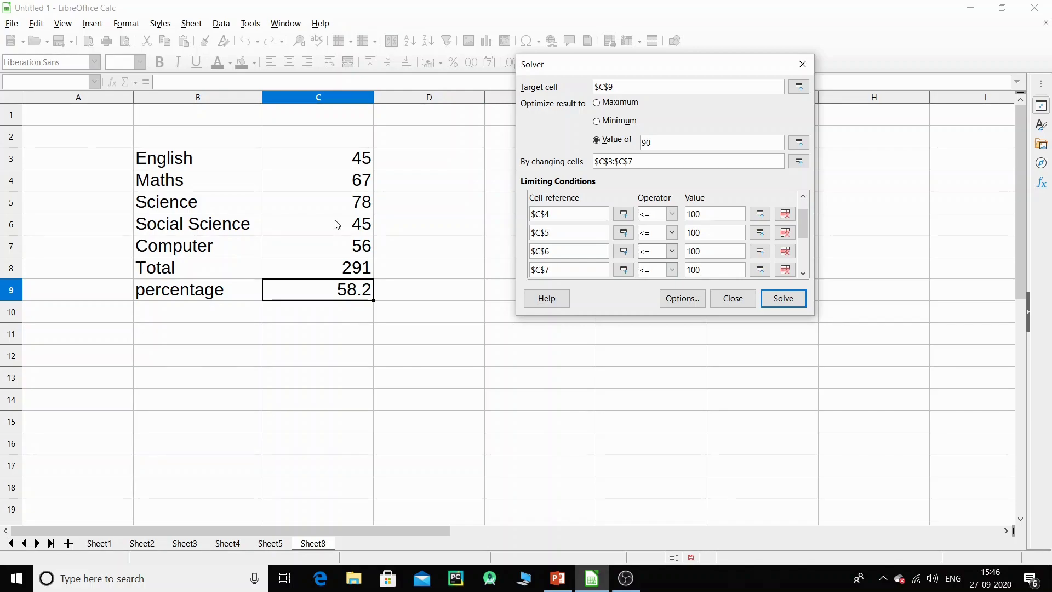
click(793, 303)
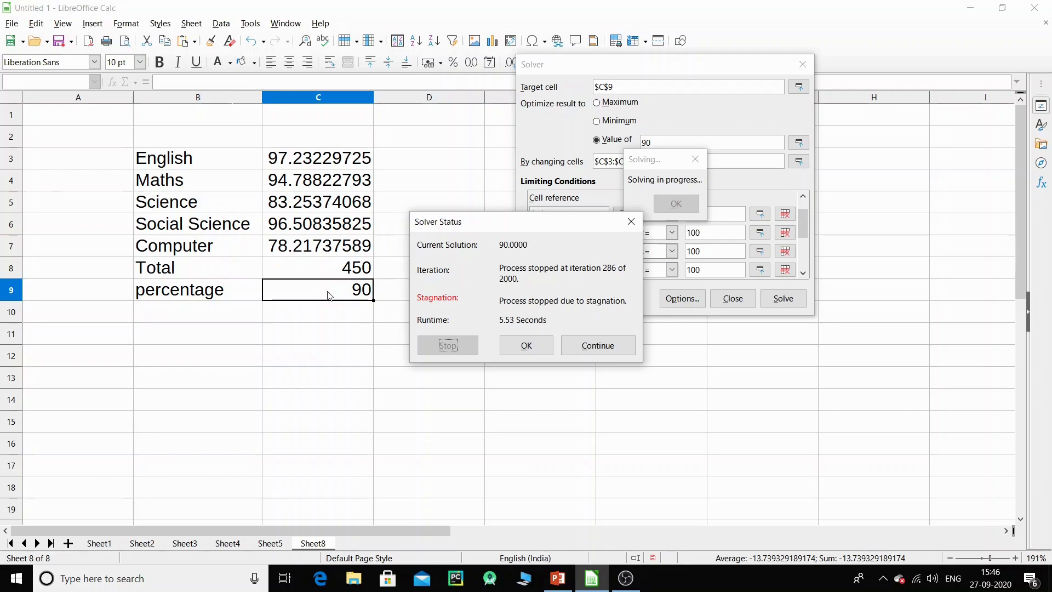
drag(505, 228, 607, 170)
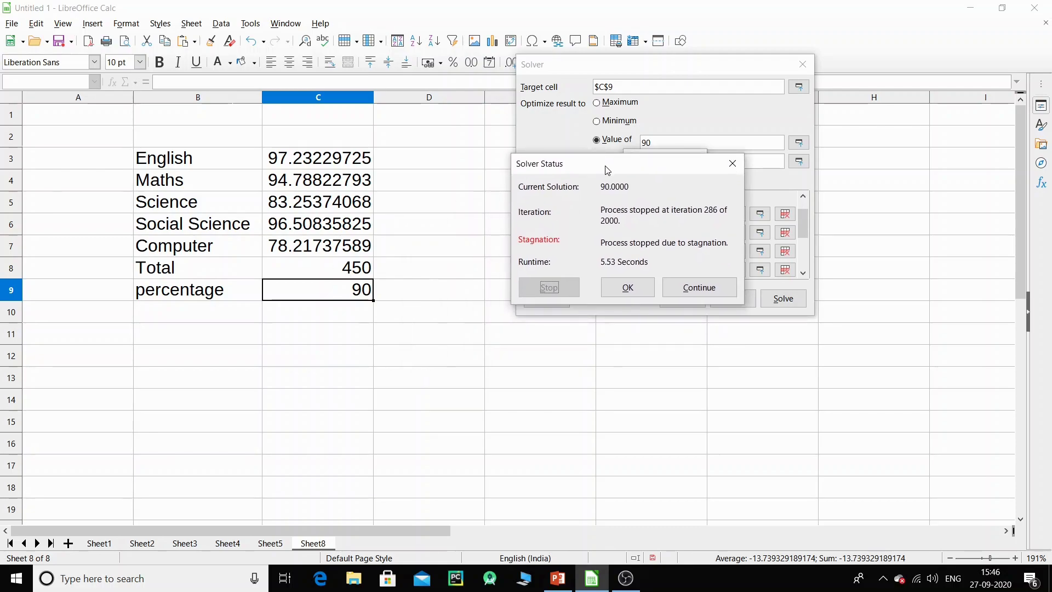